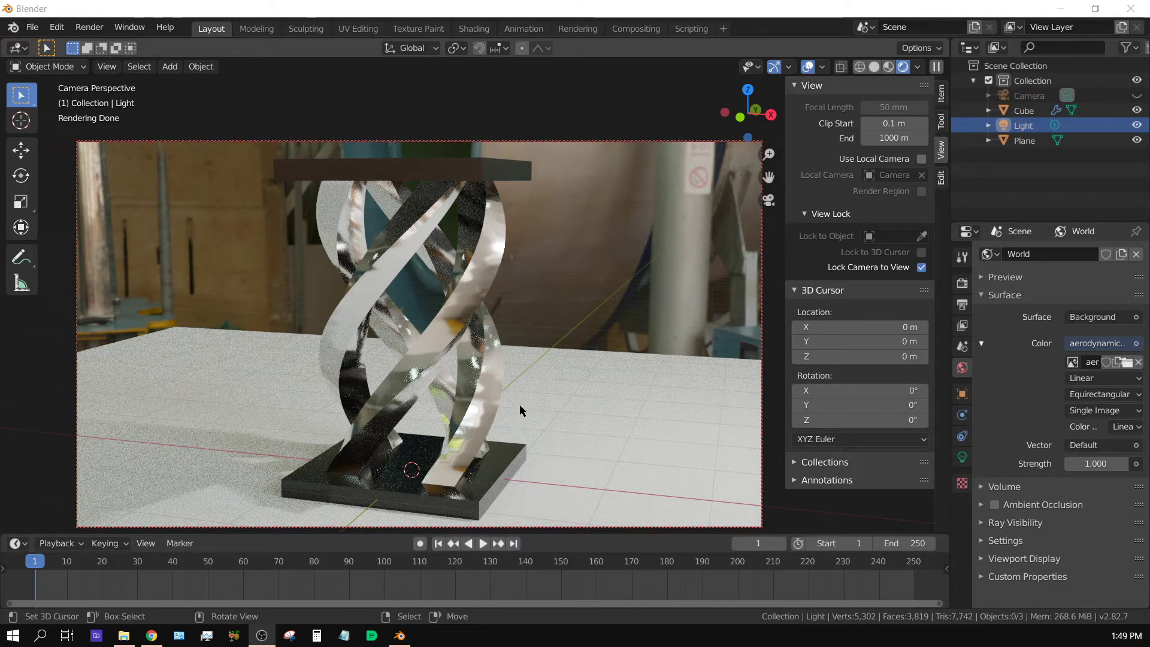
Orbit the locked camera view for a closer, higher shot of the ribbon sculpture.
{"action": "mouse_move", "coordinate": [519, 404]}
{"action": "middle_mouse_down"}
{"action": "mouse_move", "coordinate": [489, 388]}
{"action": "mouse_move", "coordinate": [476, 419]}
{"action": "middle_mouse_up"}
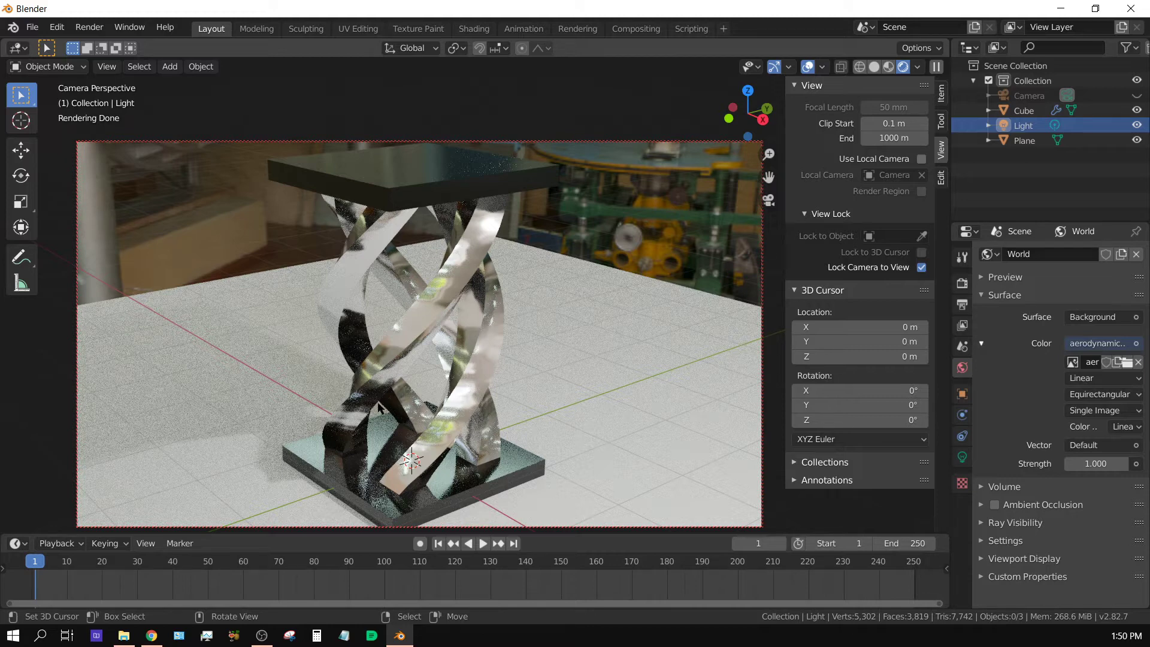
Start a new General scene without saving changes and dismiss the splash screen.
{"action": "left_click", "coordinate": [33, 28]}
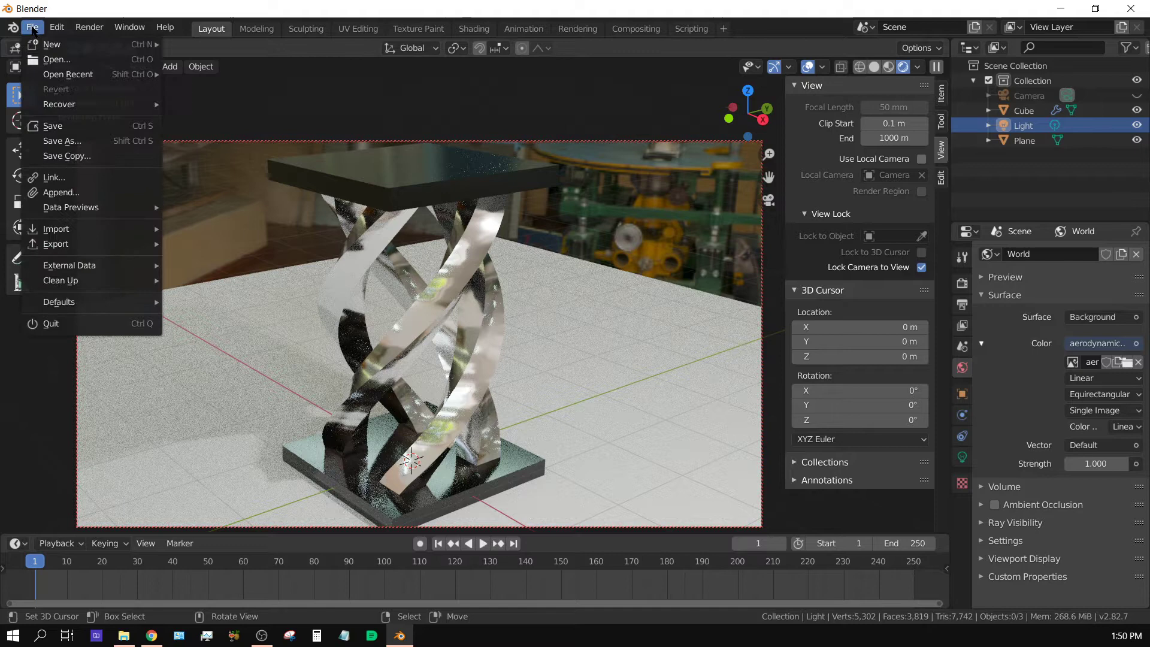
{"action": "mouse_move", "coordinate": [47, 46]}
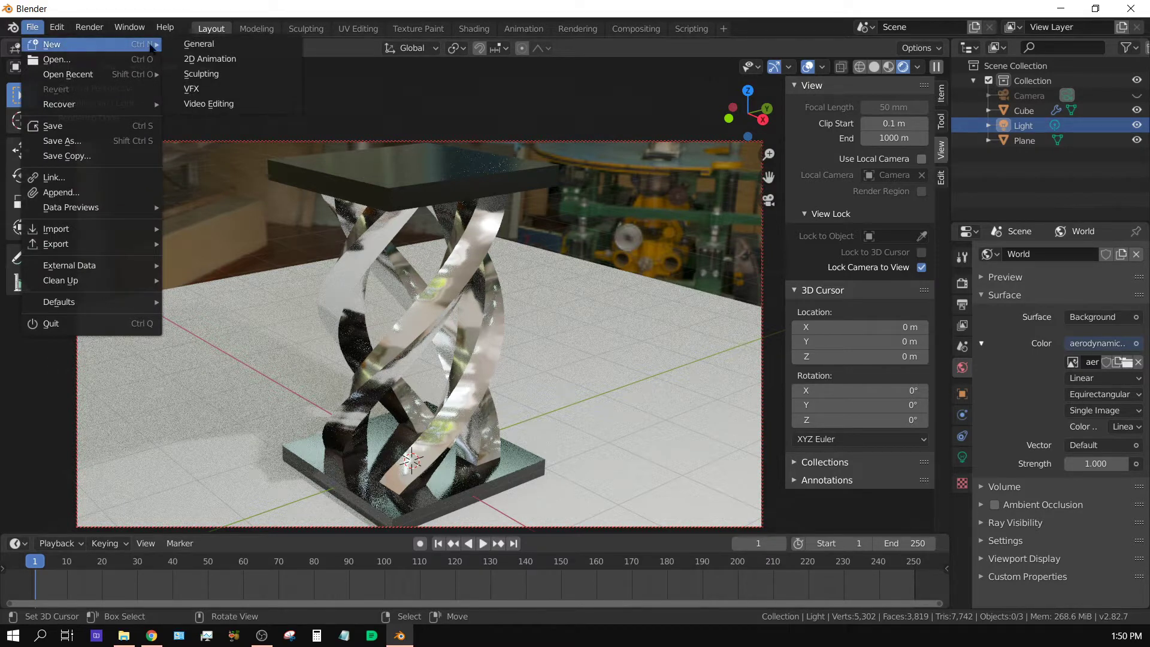
{"action": "left_click", "coordinate": [217, 48]}
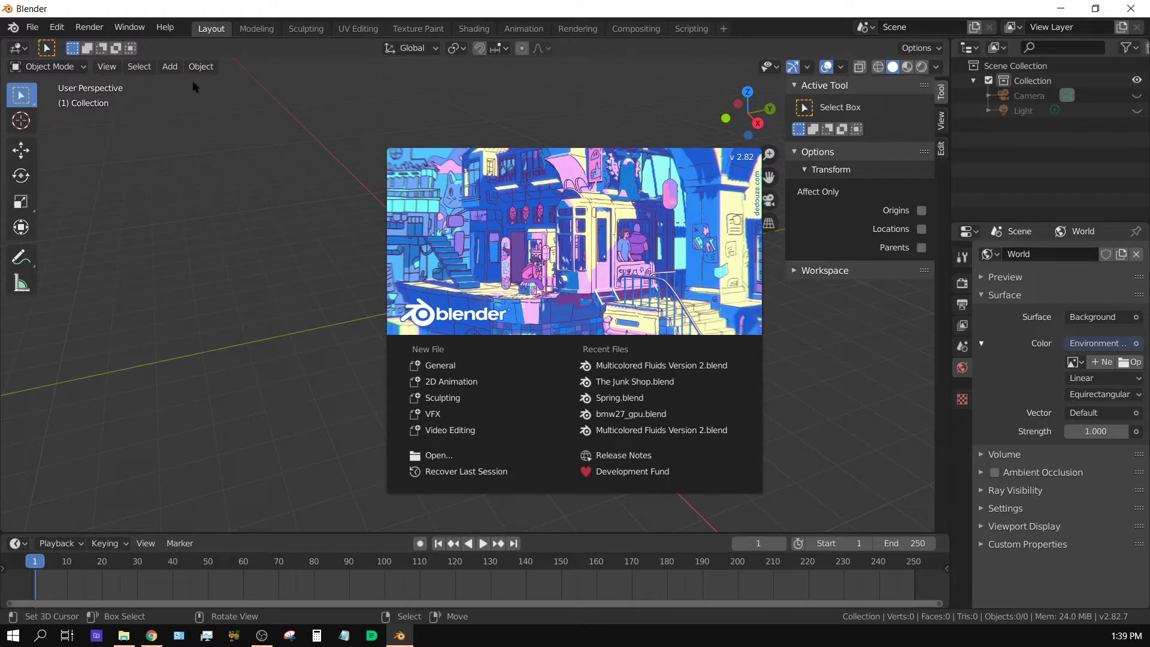
{"action": "left_click", "coordinate": [177, 70]}
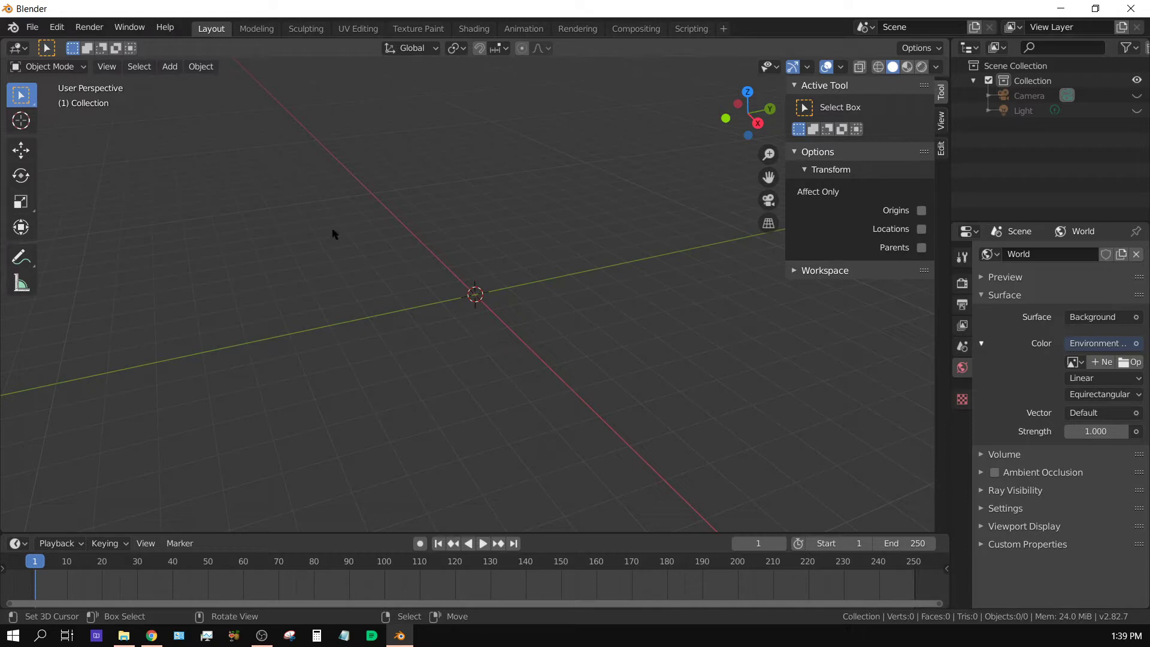
Add a cube and scale it to 0.1 along Z into a thin slab.
{"action": "left_click", "coordinate": [172, 70]}
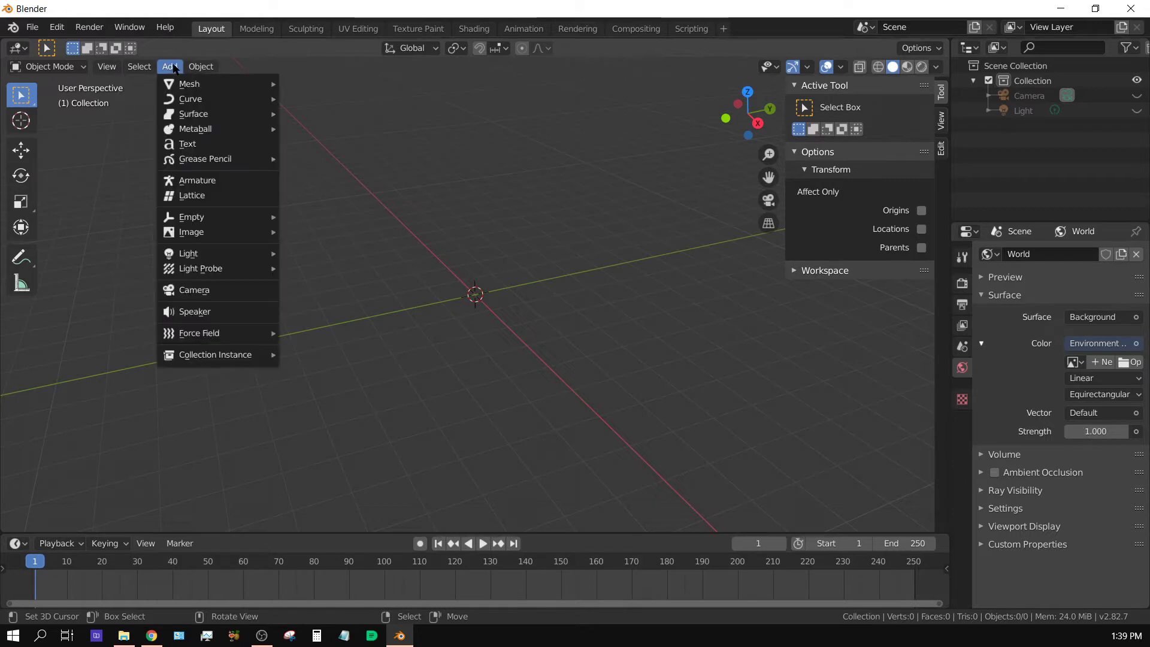
{"action": "mouse_move", "coordinate": [222, 90]}
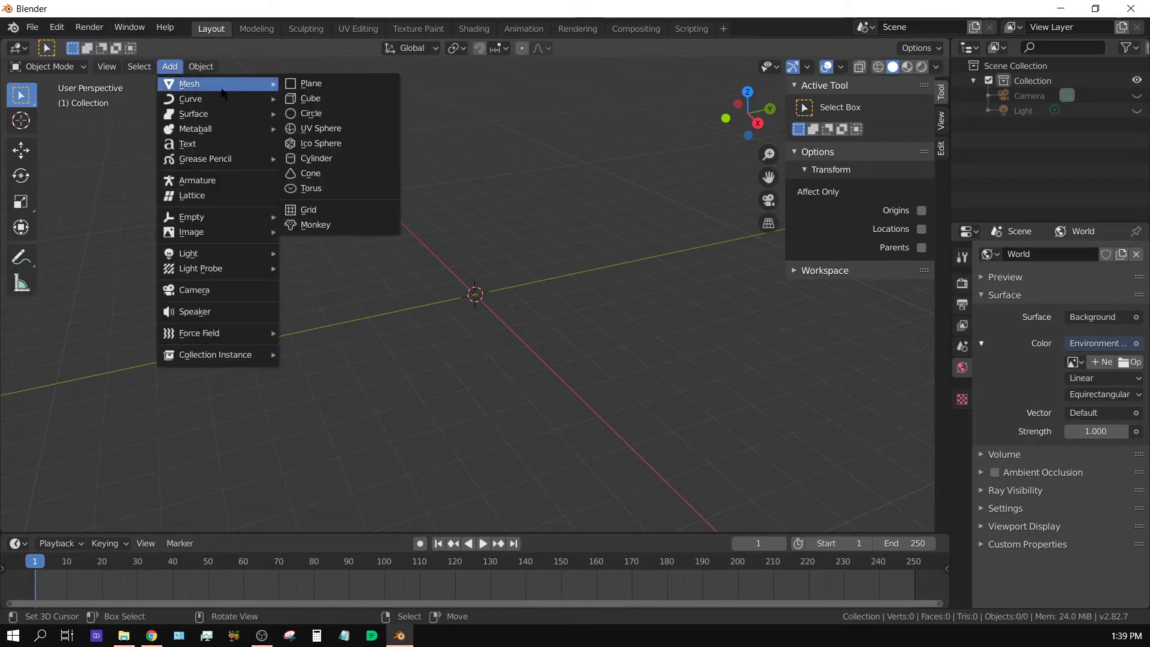
{"action": "left_click", "coordinate": [310, 99]}
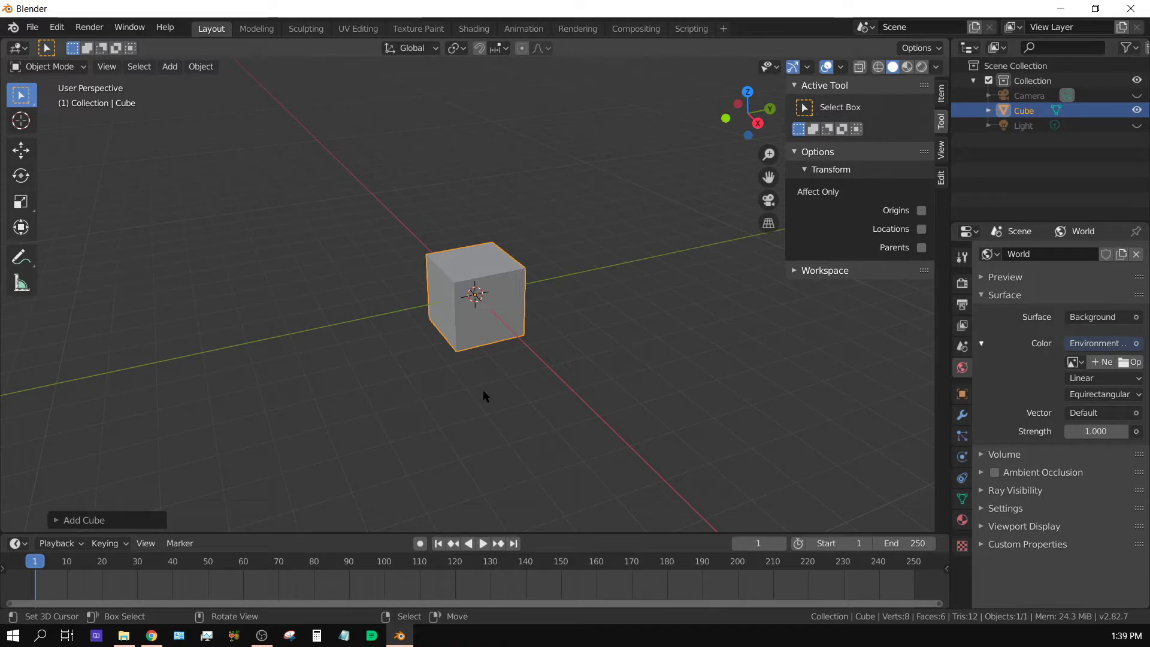
{"action": "key", "text": "s"}
{"action": "type", "text": "z"}
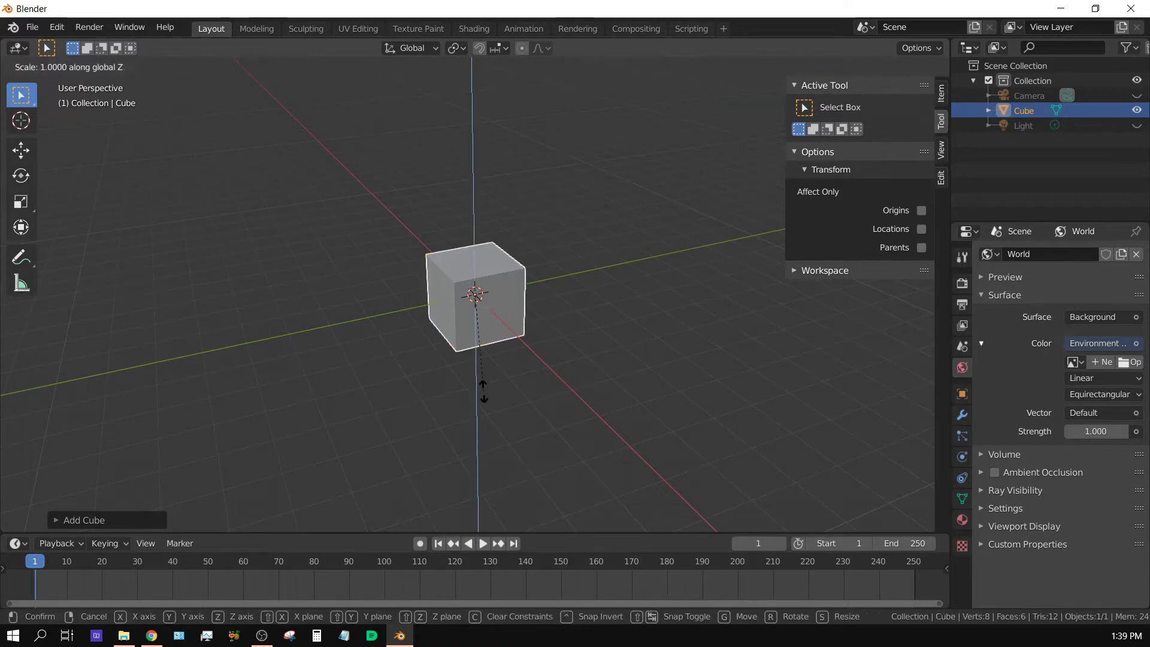
{"action": "type", "text": "0.1"}
{"action": "key", "text": "Return"}
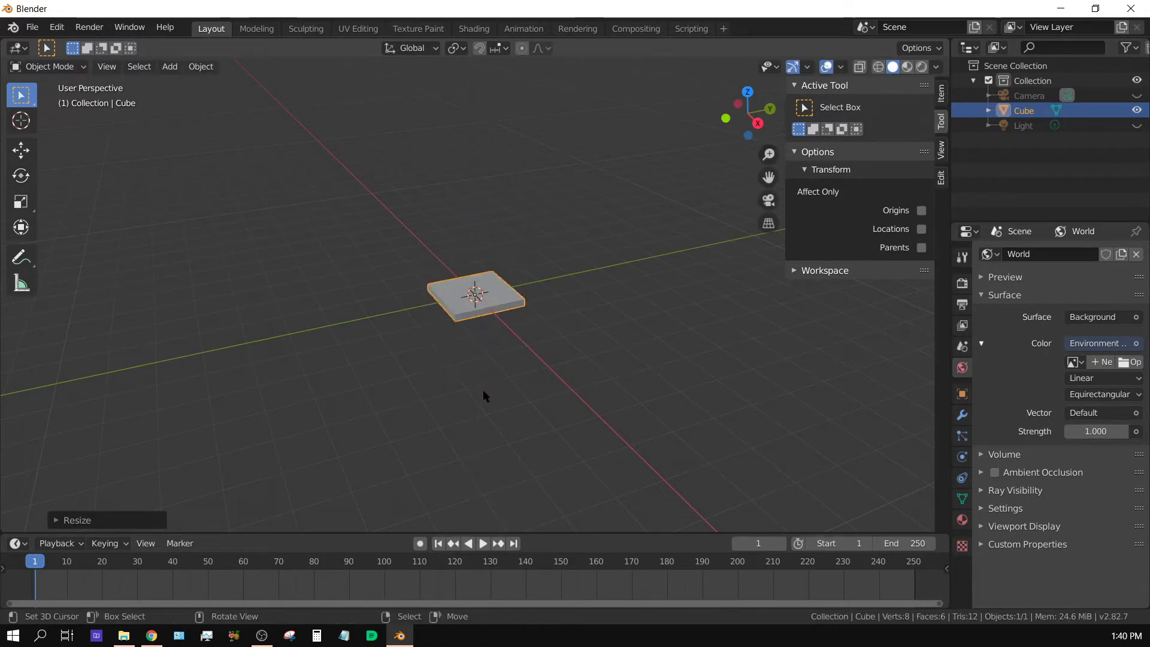
{"action": "scroll", "coordinate": [483, 391], "scroll_direction": "up", "scroll_amount": 5}
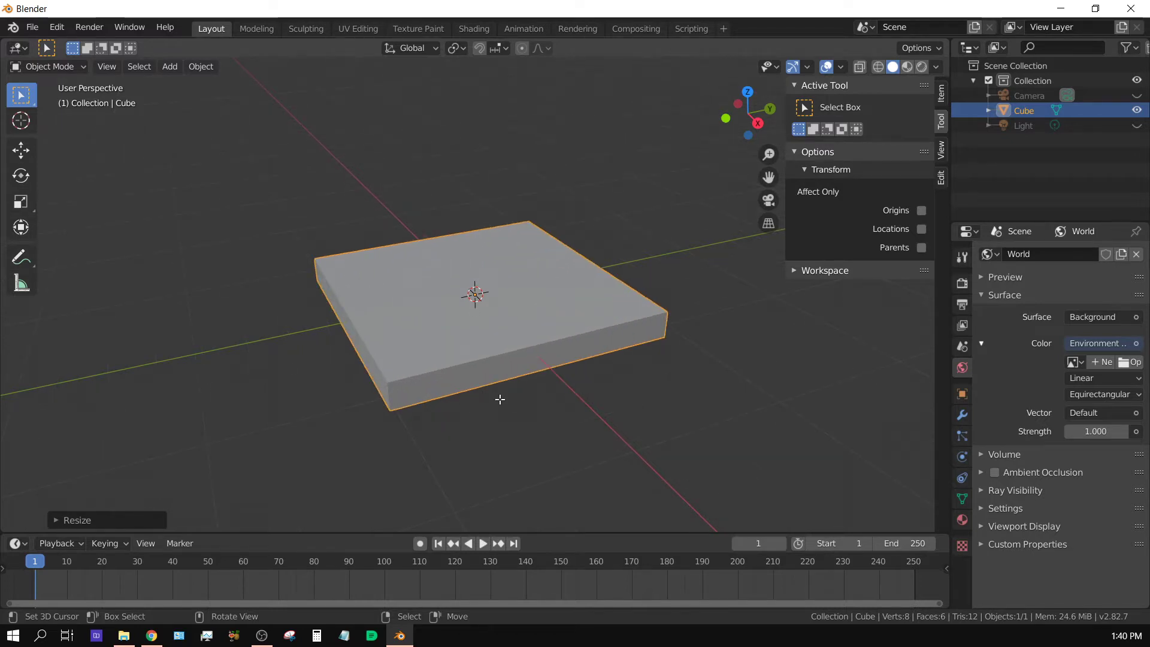
In Edit Mode with face selection, select only the slab's top face.
{"action": "key", "text": "Tab"}
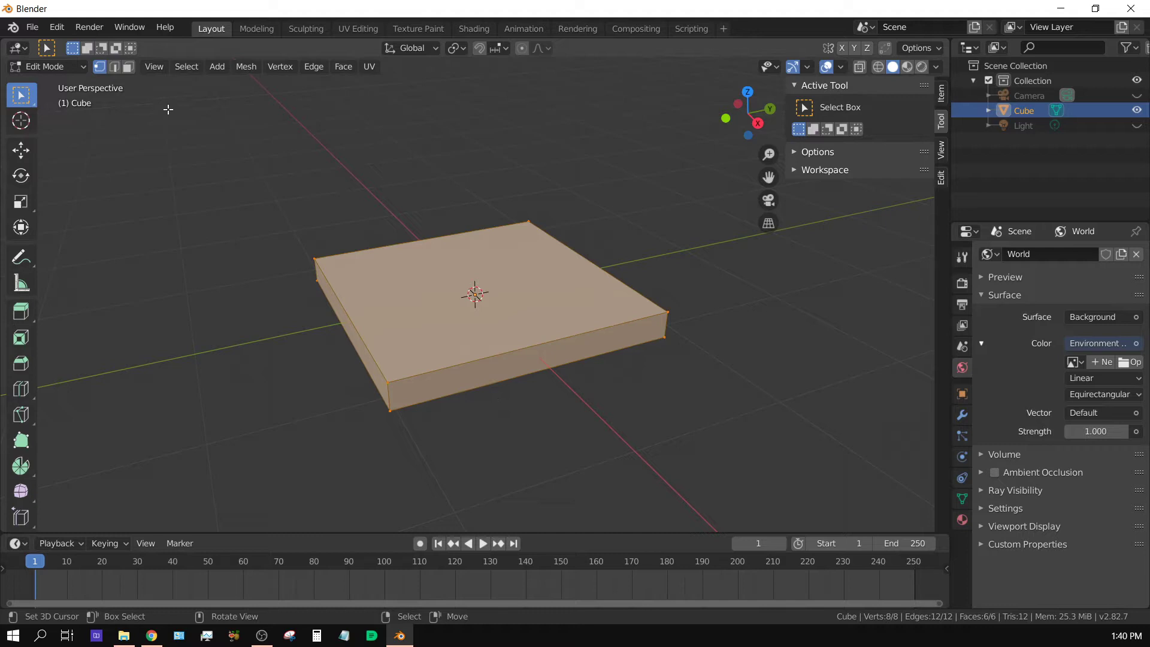
{"action": "left_click", "coordinate": [128, 67]}
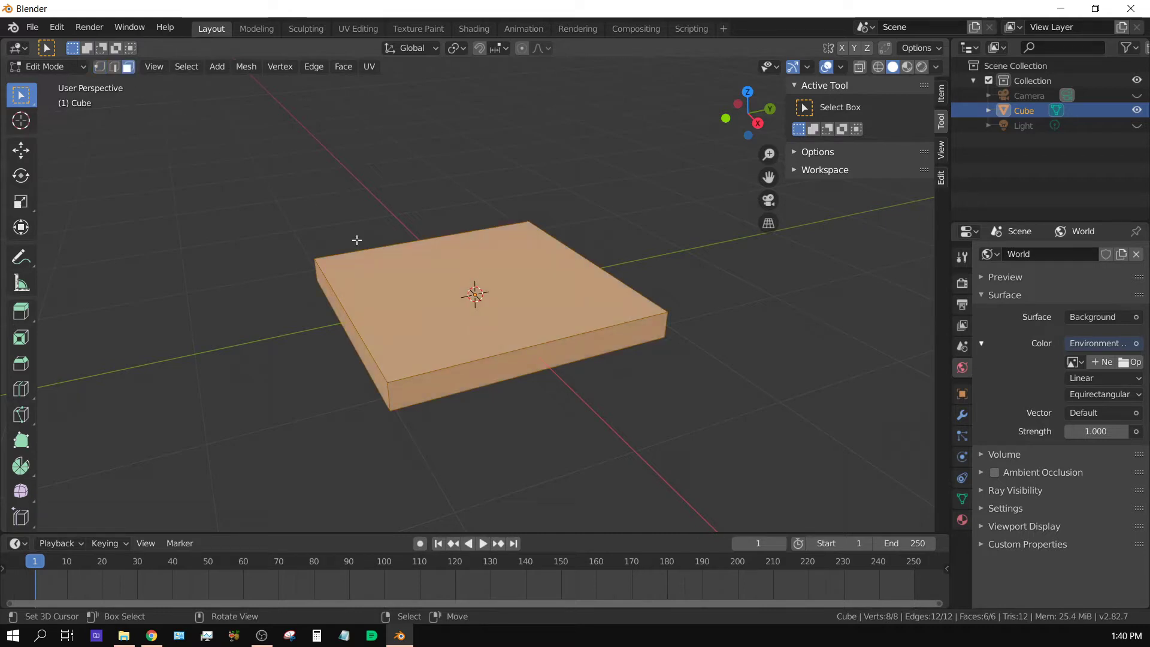
{"action": "left_click", "coordinate": [473, 293]}
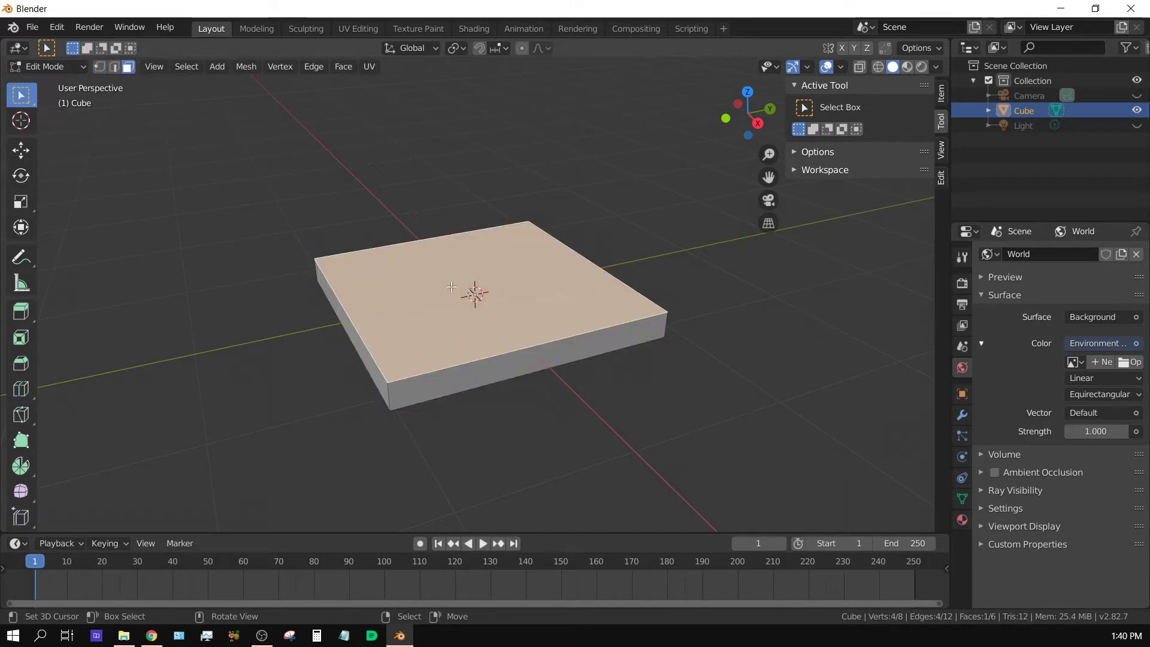
Subdivide the top face with 5 cuts into a 6×6 grid.
{"action": "left_click", "coordinate": [315, 67]}
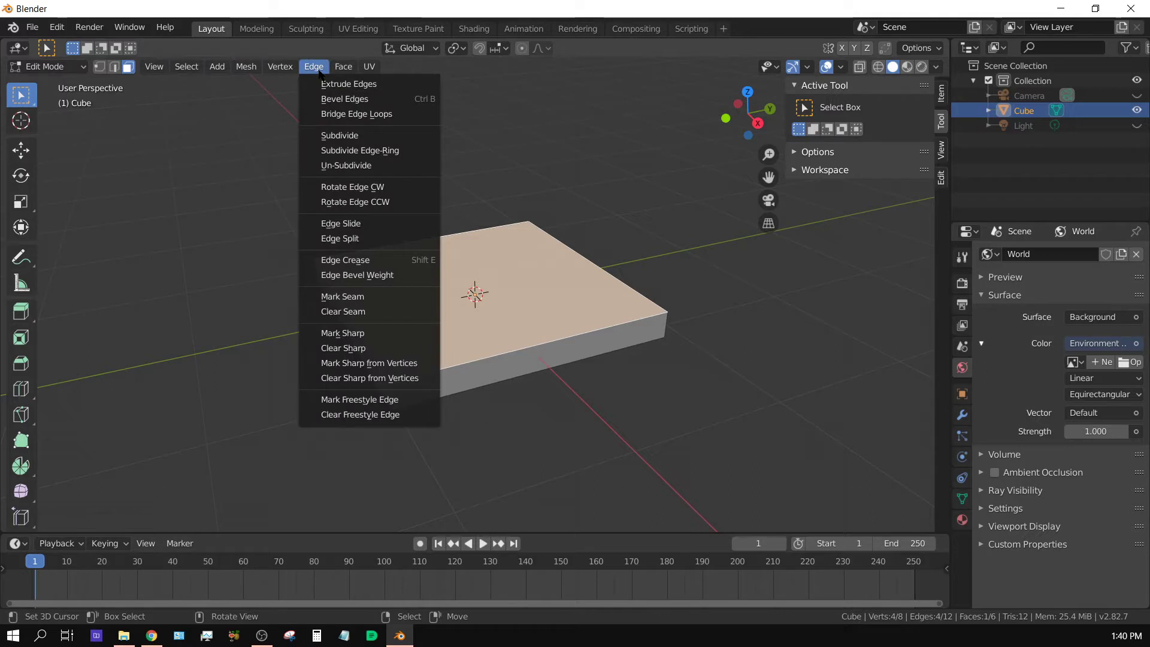
{"action": "left_click", "coordinate": [346, 135]}
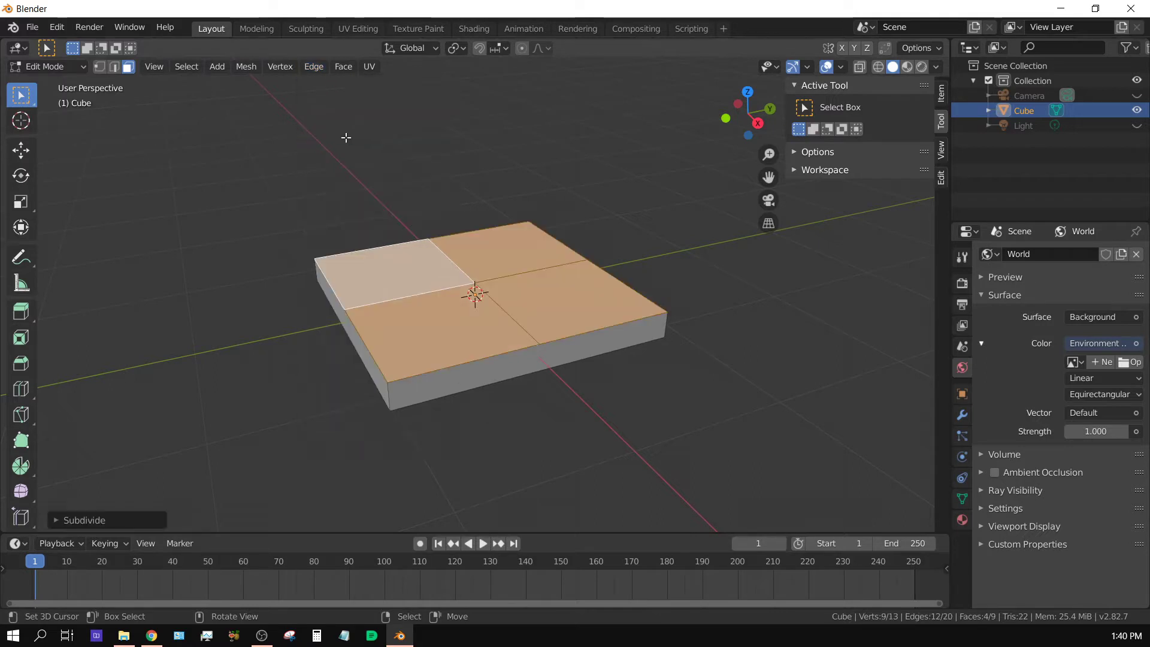
{"action": "left_click", "coordinate": [58, 519]}
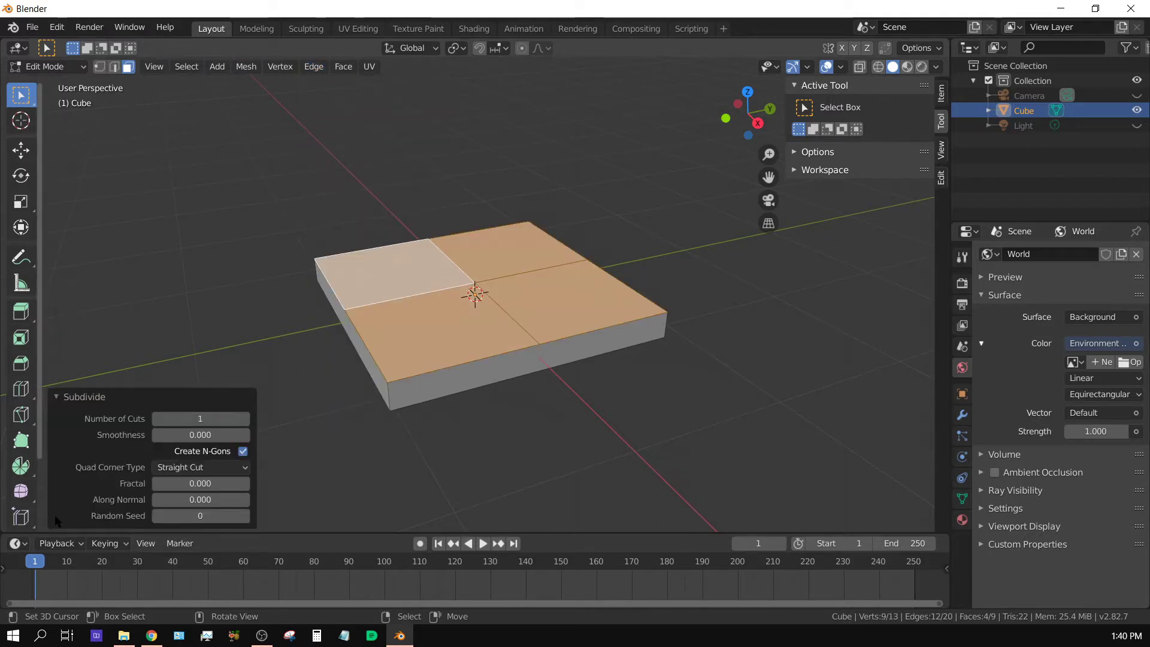
{"action": "left_click", "coordinate": [244, 418]}
{"action": "left_click", "coordinate": [244, 419]}
{"action": "left_click", "coordinate": [245, 418]}
{"action": "left_click", "coordinate": [245, 418]}
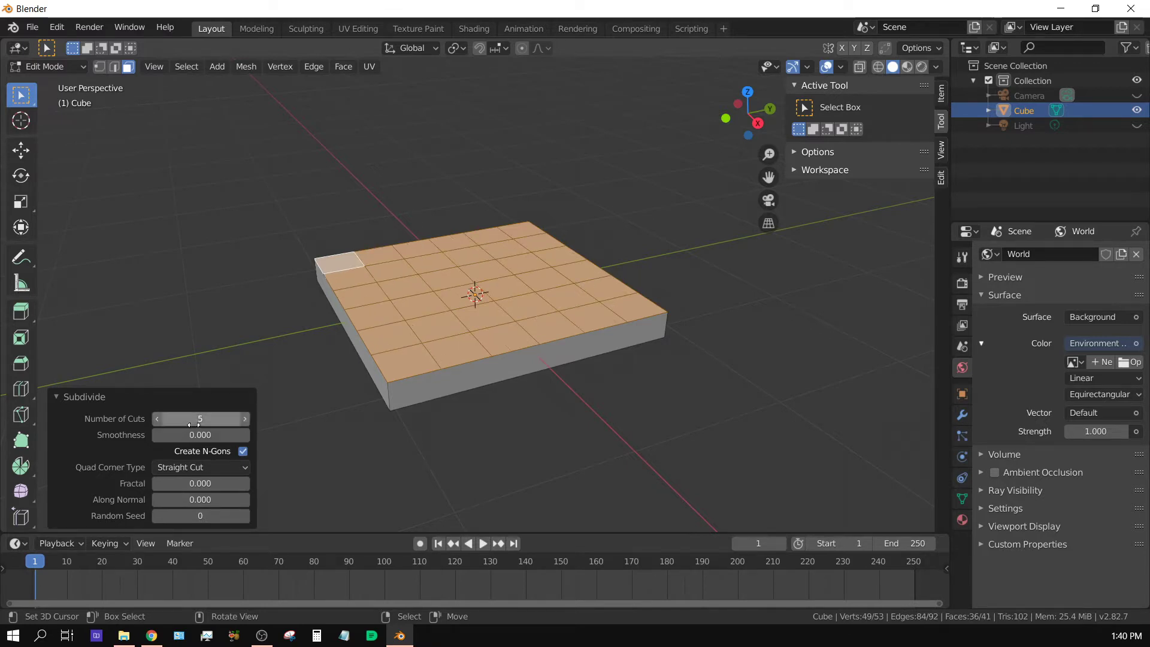
{"action": "left_click", "coordinate": [58, 397]}
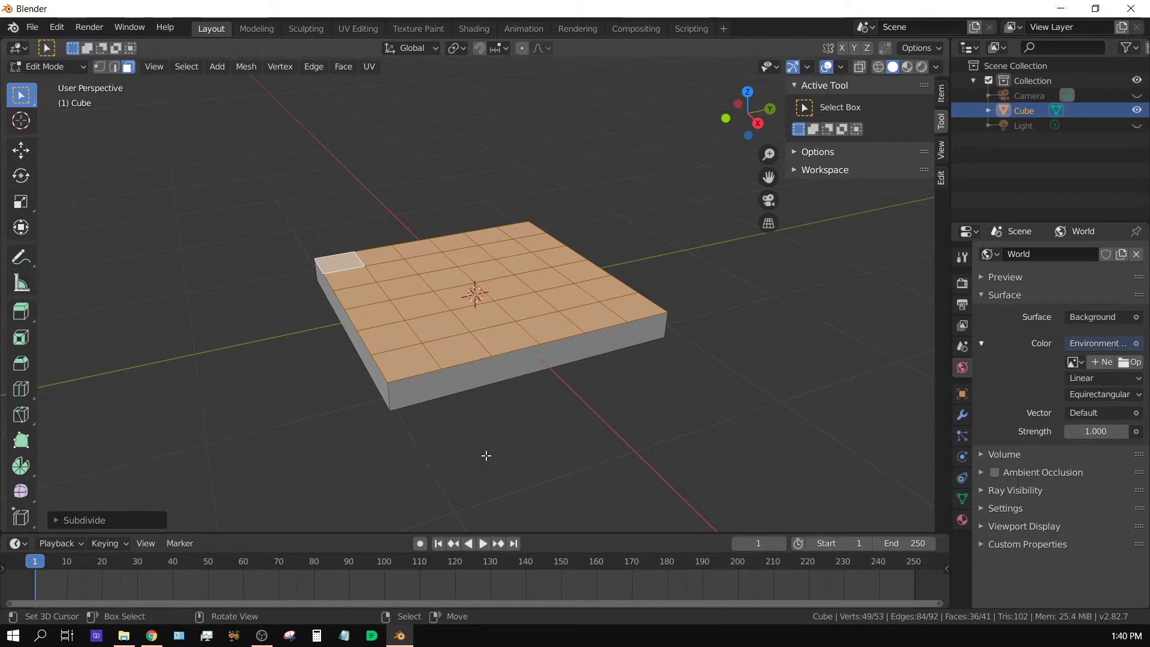
Select the whole slab mesh and view it in front orthographic.
{"action": "key", "text": "a"}
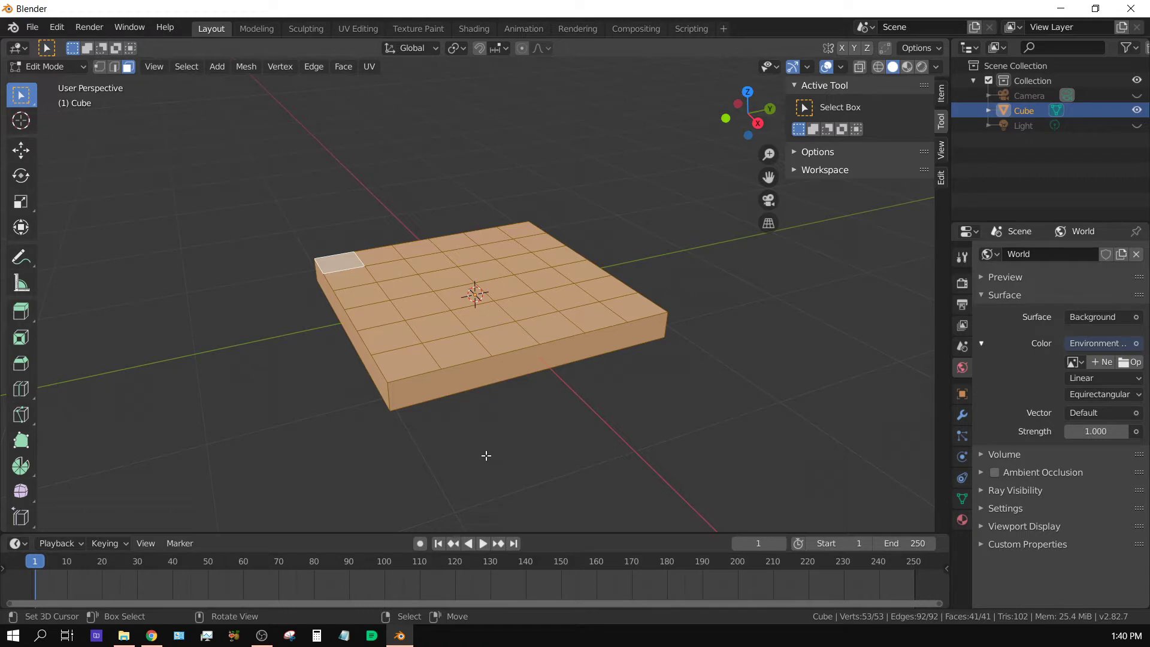
{"action": "key", "text": "1"}
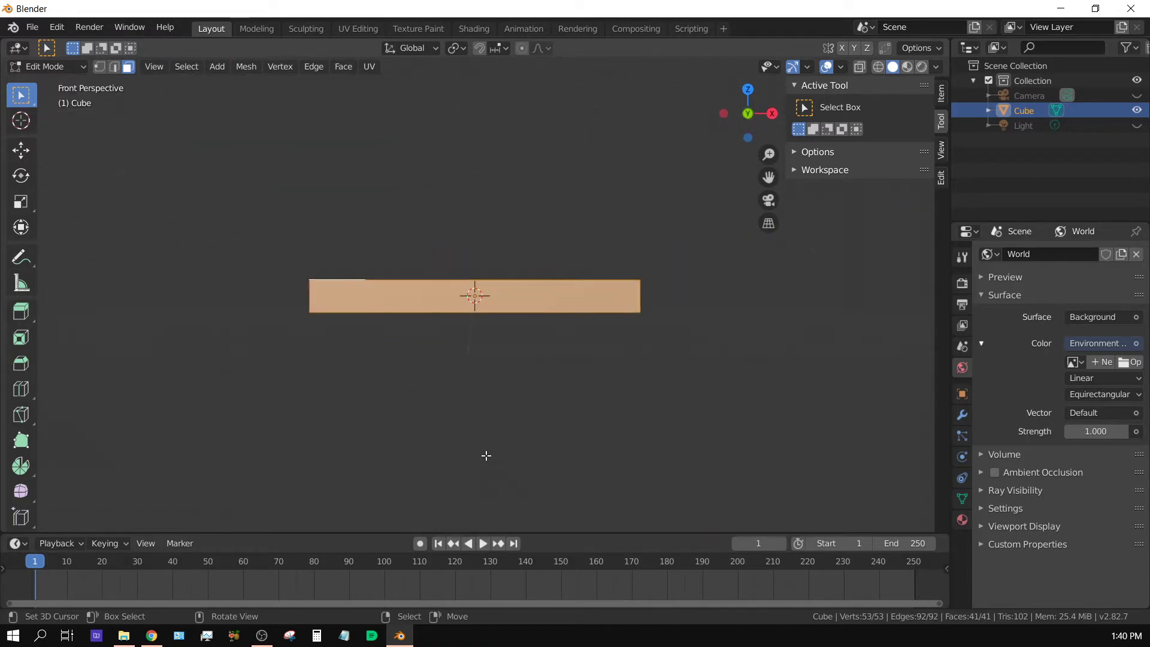
{"action": "key", "text": "KP_5"}
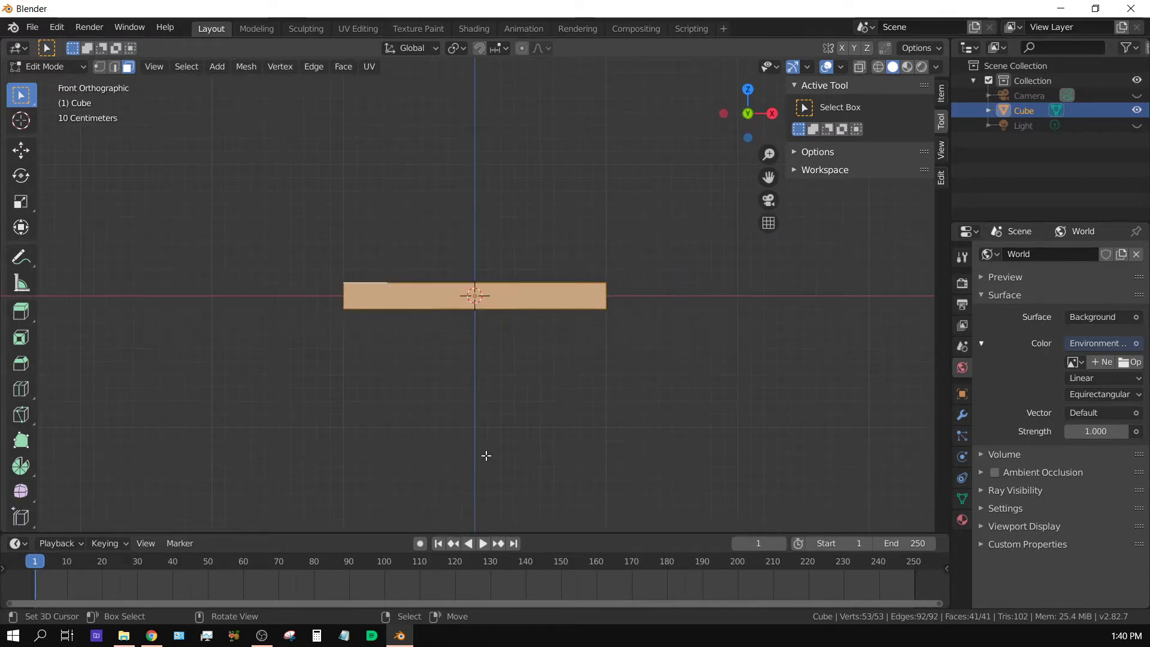
{"action": "middle_click_drag", "start_coordinate": [510, 349], "coordinate": [499, 532], "text": "shift"}
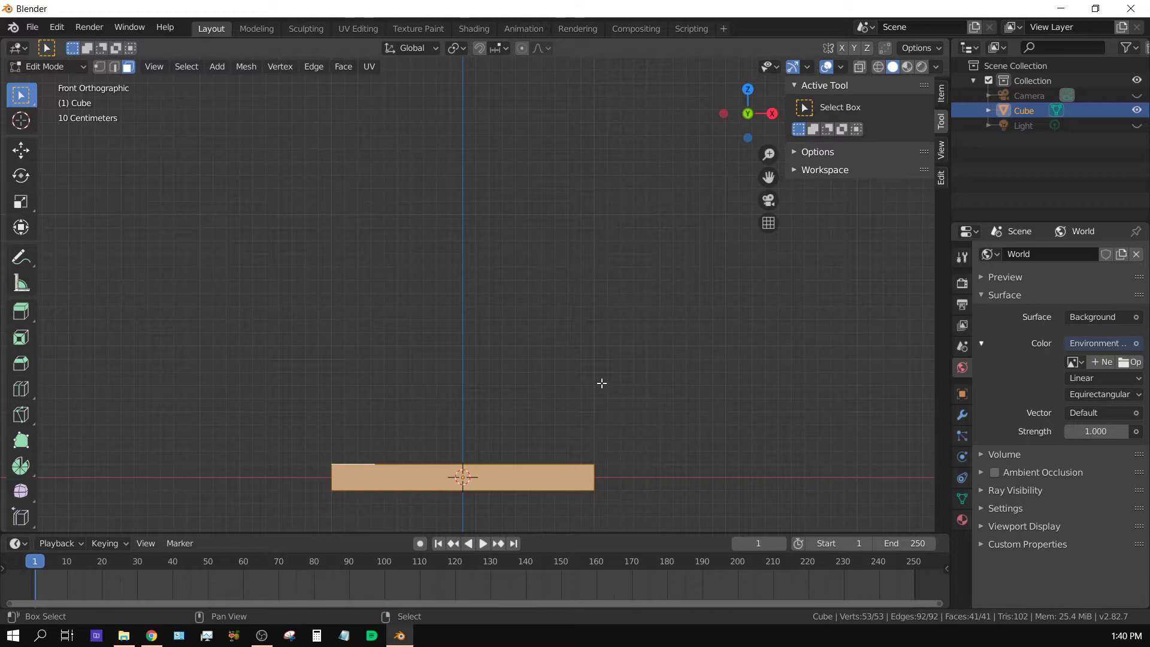
Duplicate the slab and move the copy about 2.9 m straight up.
{"action": "key", "text": "shift+d"}
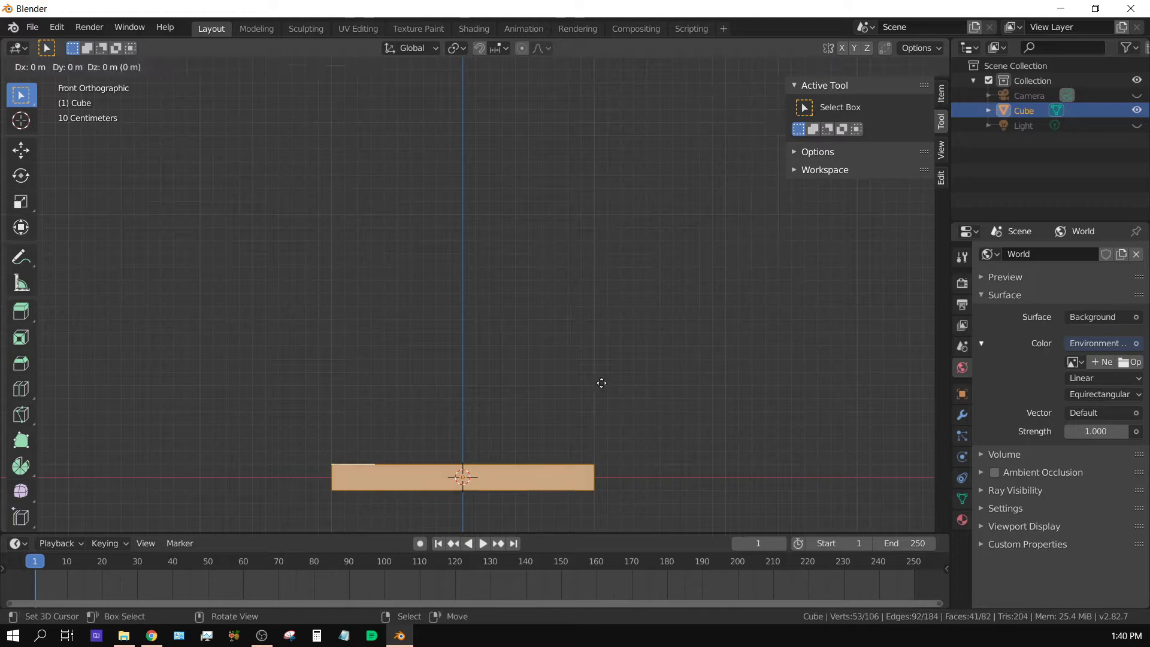
{"action": "key", "text": "z"}
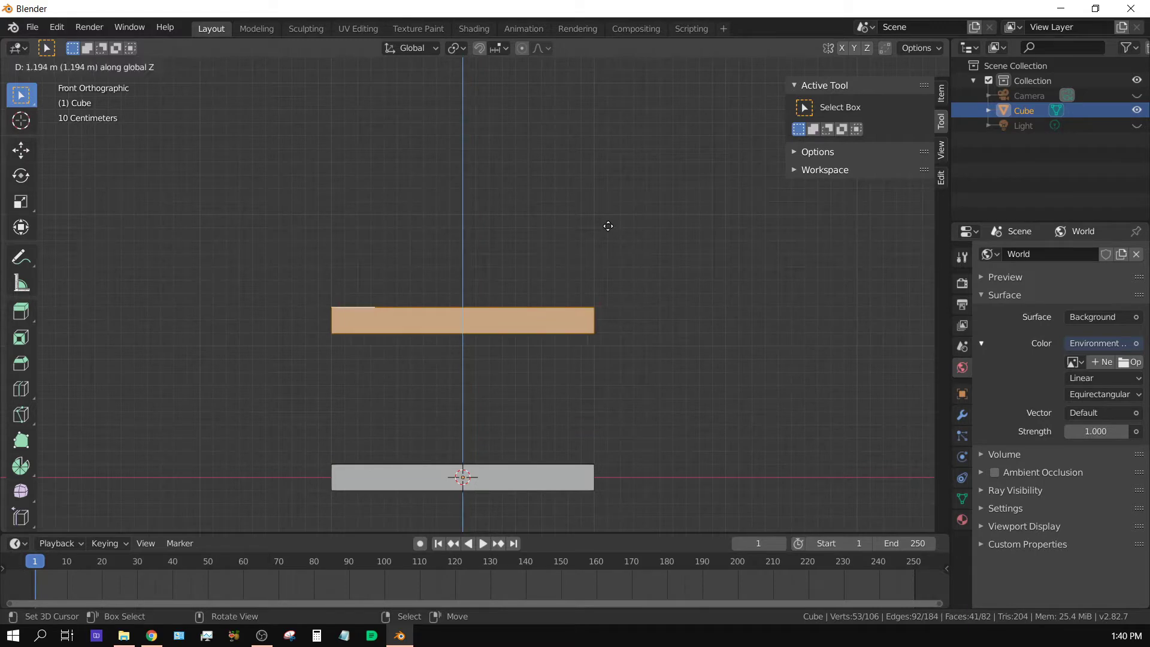
{"action": "left_click", "coordinate": [602, 474]}
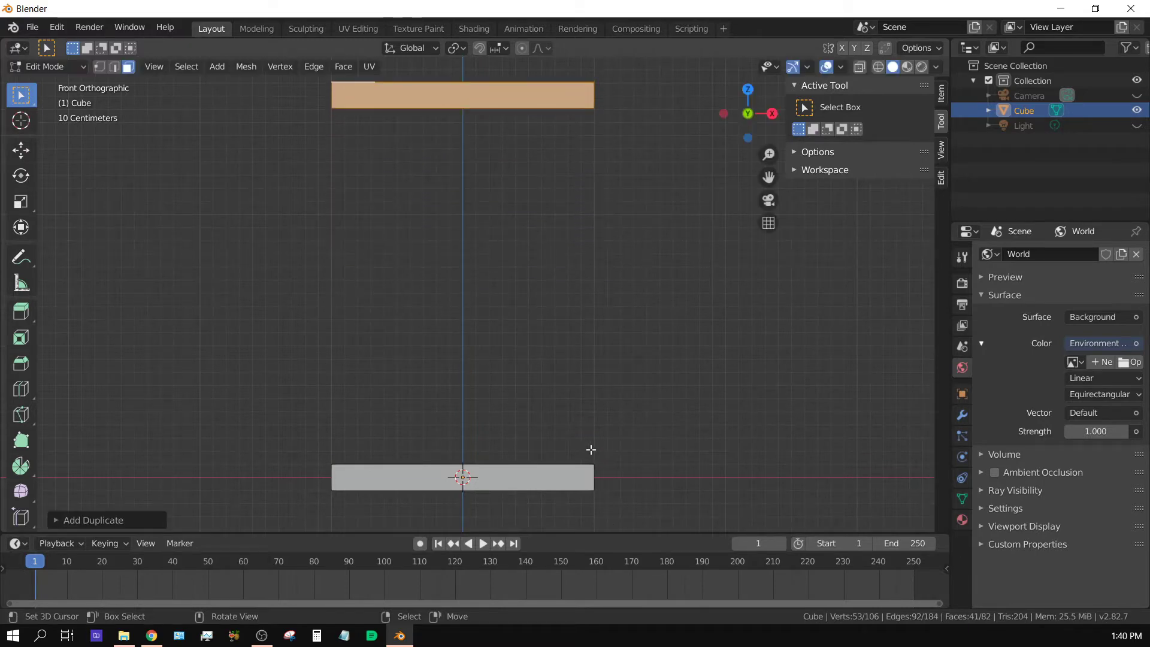
Rotate the copied slab 180° around the X axis.
{"action": "key", "text": "r"}
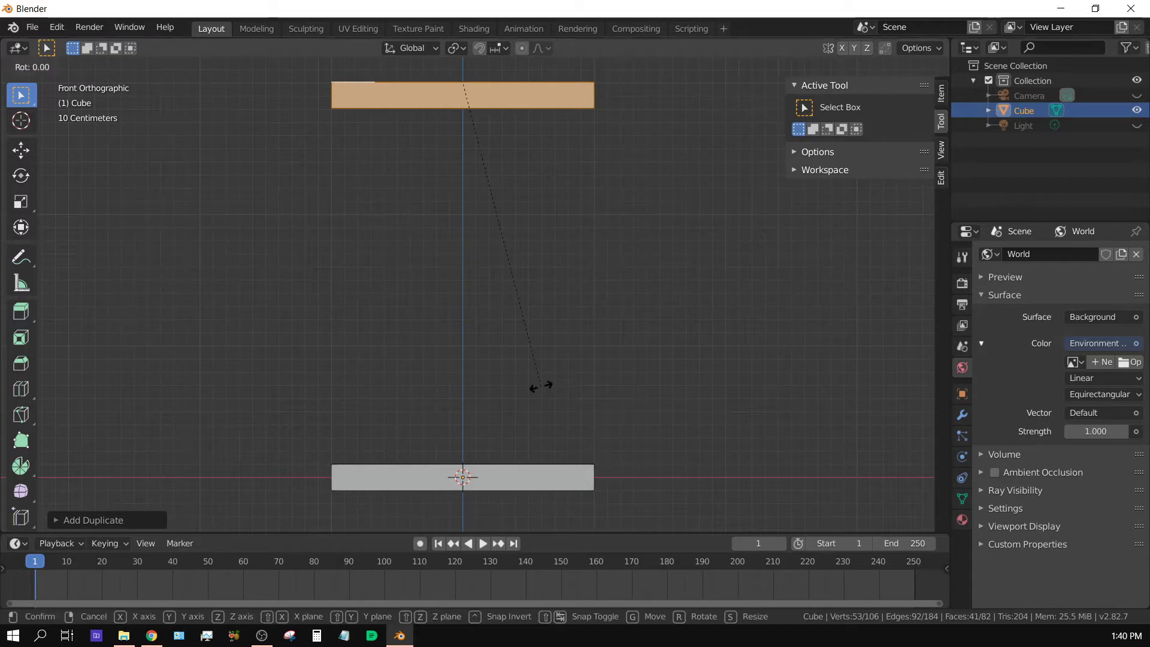
{"action": "key", "text": "x"}
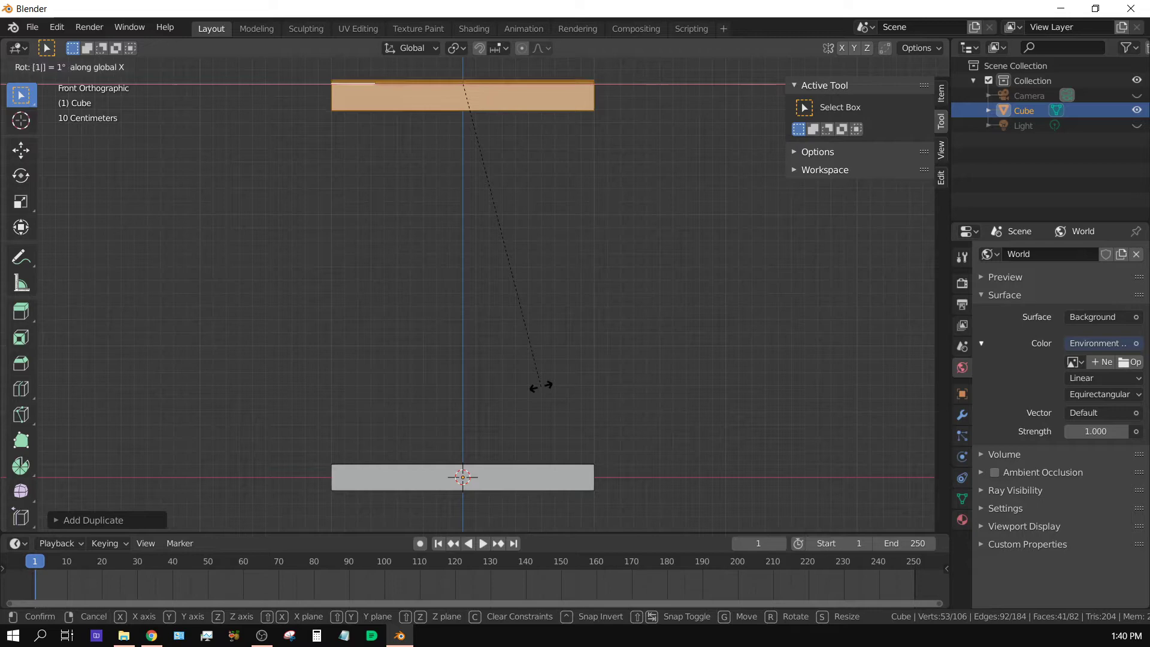
{"action": "type", "text": "180"}
{"action": "key", "text": "Return"}
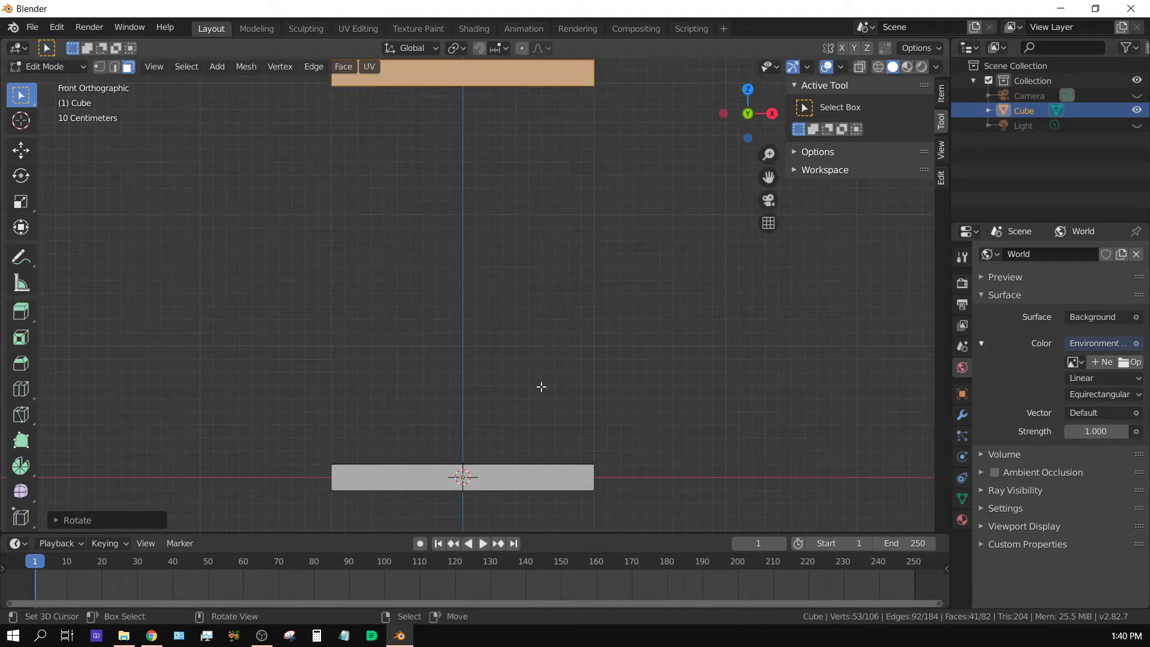
{"action": "middle_click_drag", "start_coordinate": [544, 385], "coordinate": [537, 424]}
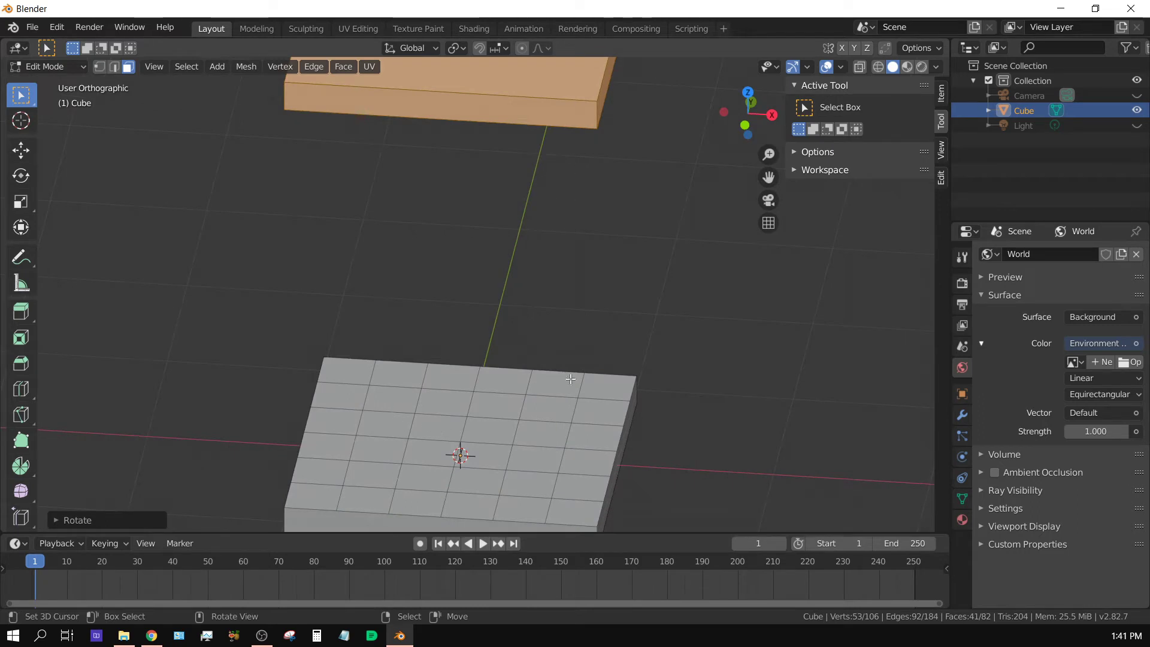
Select a face on the lower slab plus the matching face on the upper slab.
{"action": "middle_click_drag", "start_coordinate": [607, 410], "coordinate": [396, 389]}
{"action": "left_click", "coordinate": [387, 384]}
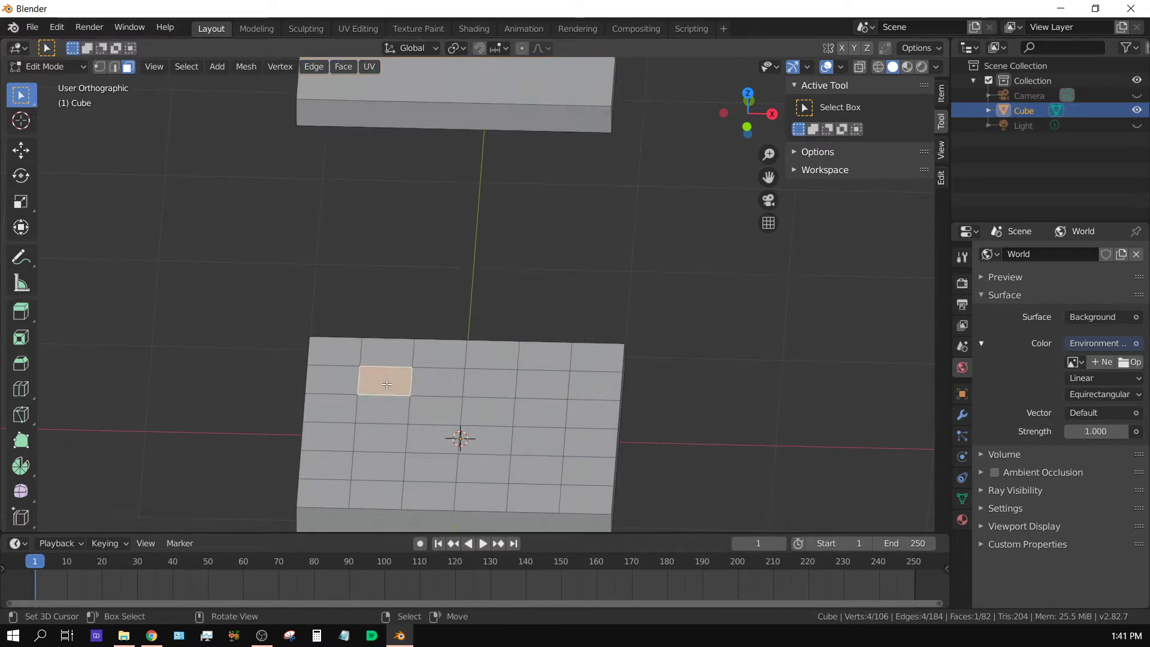
{"action": "middle_click_drag", "start_coordinate": [461, 451], "coordinate": [377, 359]}
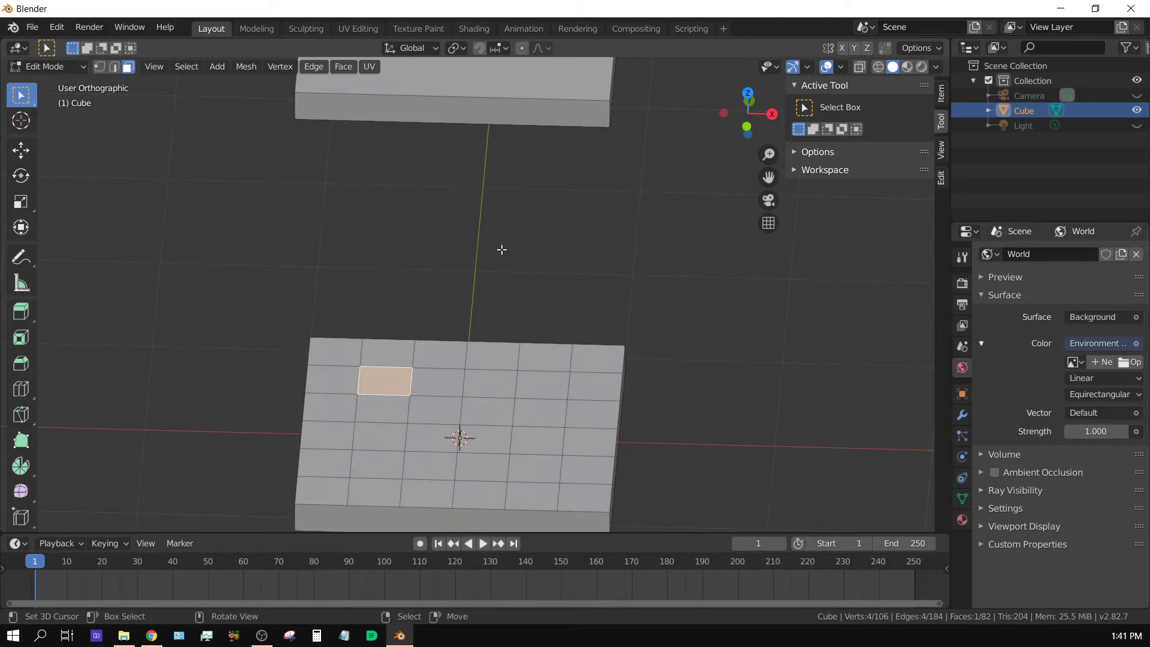
{"action": "middle_click_drag", "start_coordinate": [502, 249], "coordinate": [503, 451]}
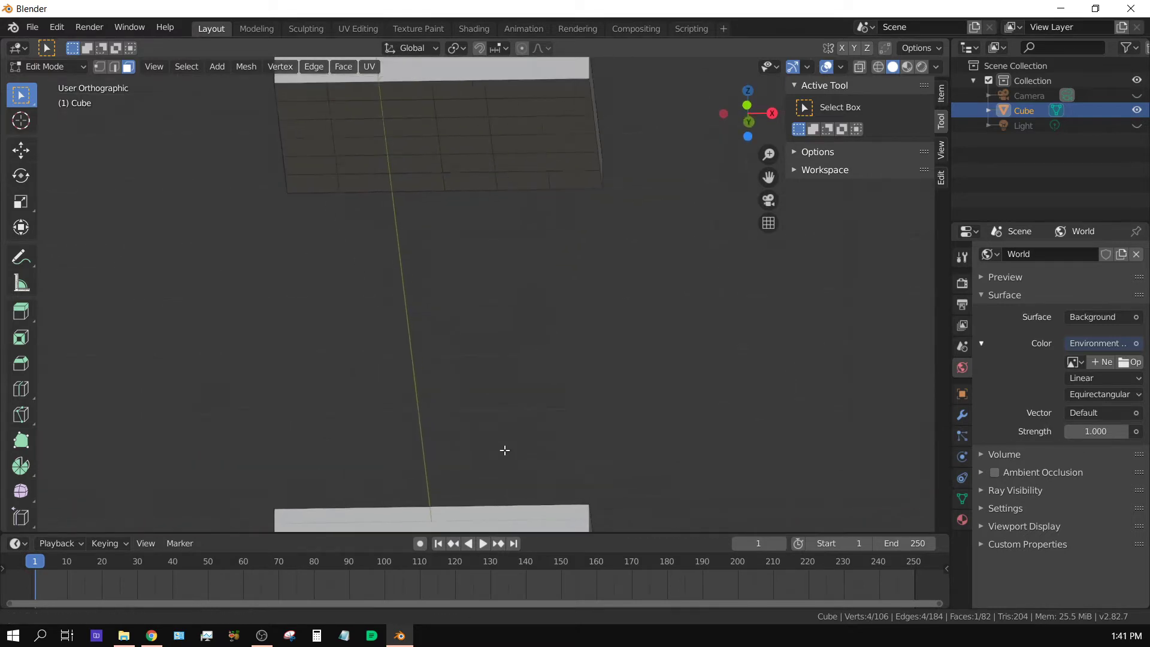
{"action": "left_click", "coordinate": [359, 161], "text": "shift"}
{"action": "middle_click_drag", "start_coordinate": [411, 213], "coordinate": [424, 321]}
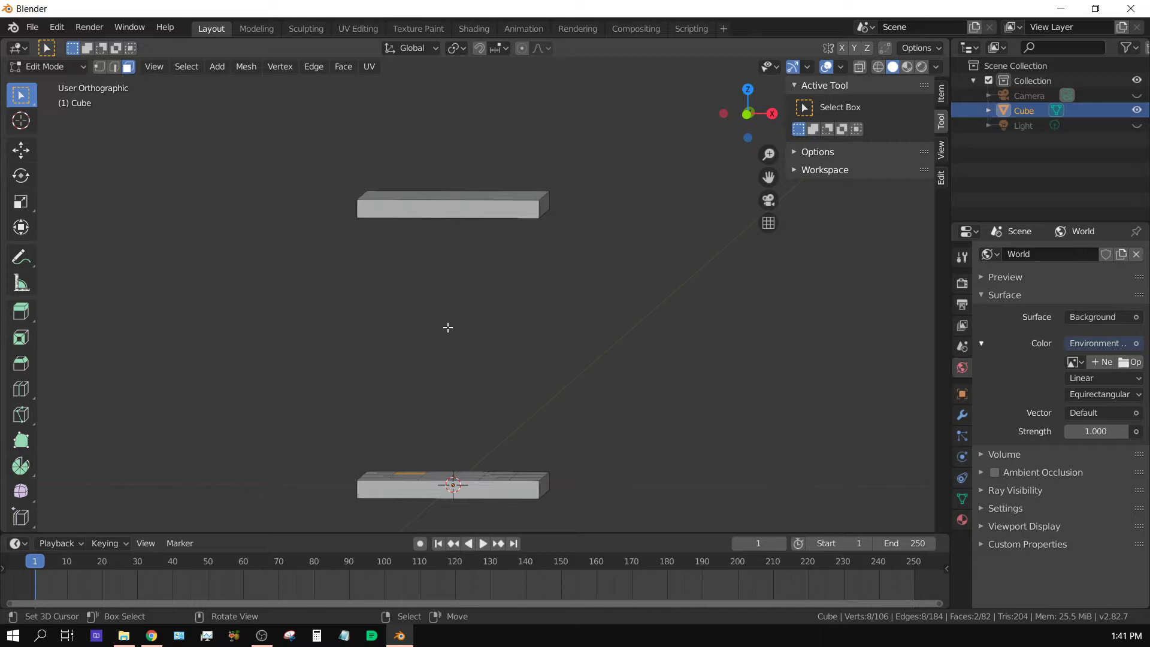
Bridge Edge Loops between two pairs of plate faces, forming the first two pillars.
{"action": "key", "text": "F3"}
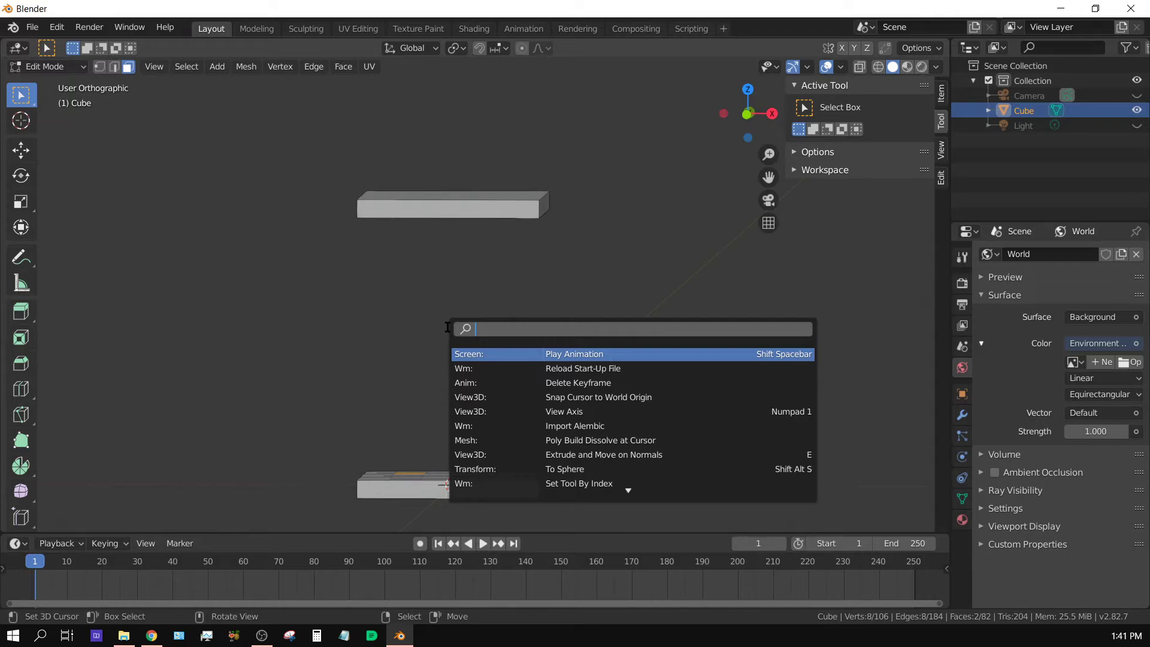
{"action": "type", "text": "br"}
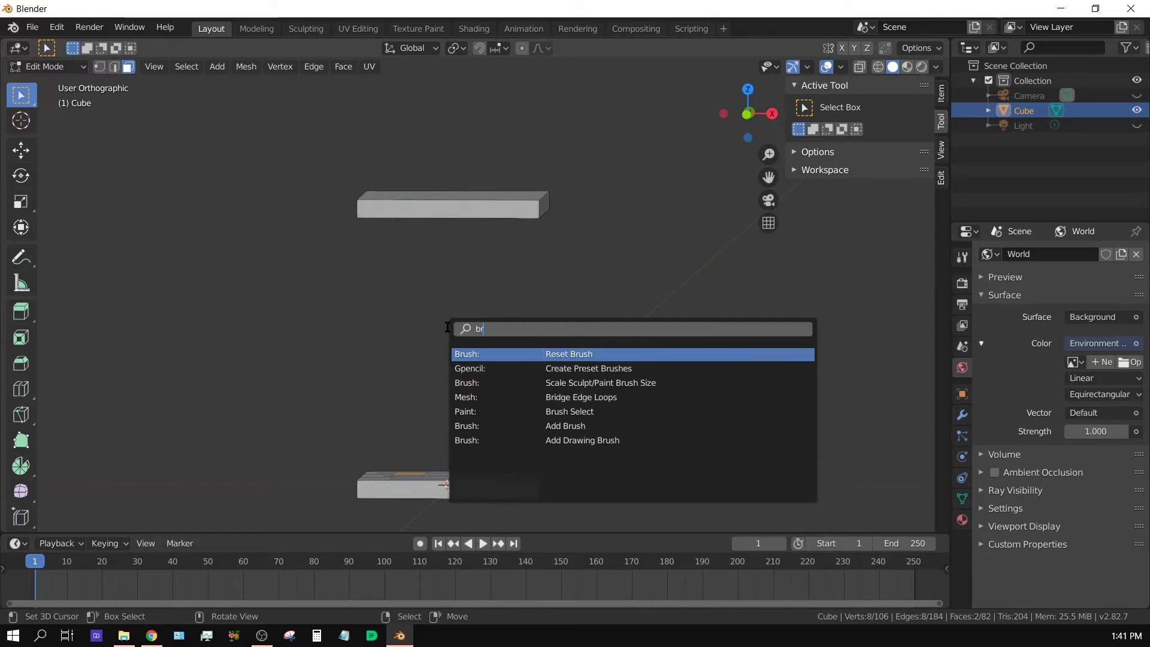
{"action": "type", "text": "i"}
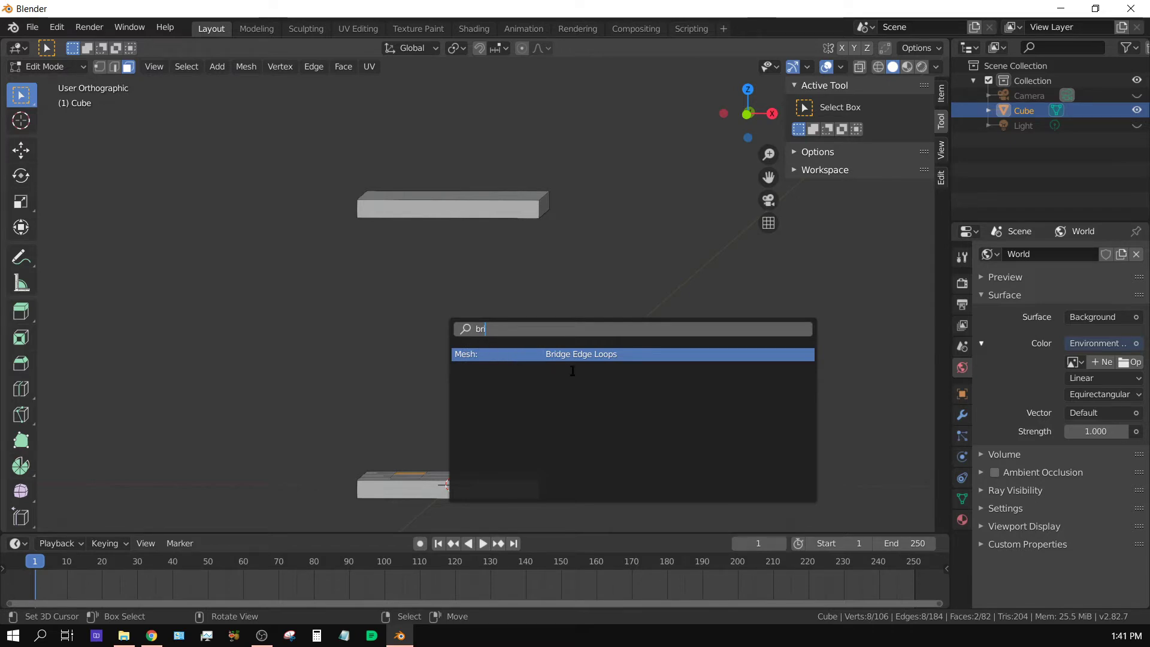
{"action": "left_click", "coordinate": [587, 356]}
{"action": "middle_click_drag", "start_coordinate": [557, 365], "coordinate": [447, 306]}
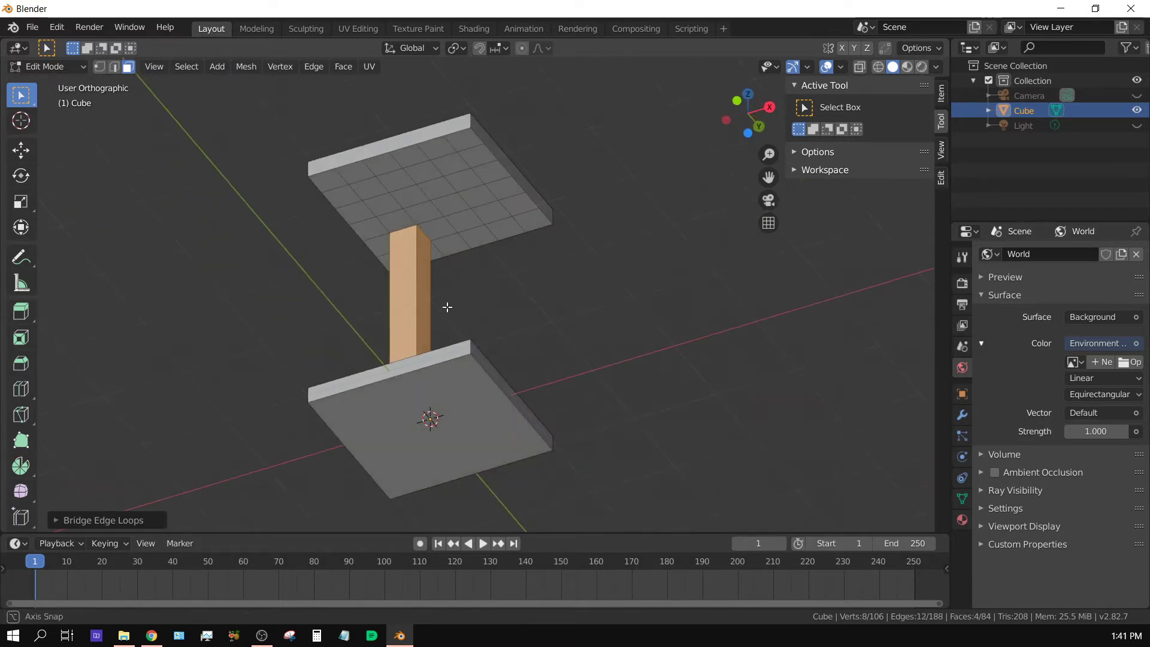
{"action": "left_click", "coordinate": [364, 188]}
{"action": "middle_click_drag", "start_coordinate": [383, 225], "coordinate": [363, 455]}
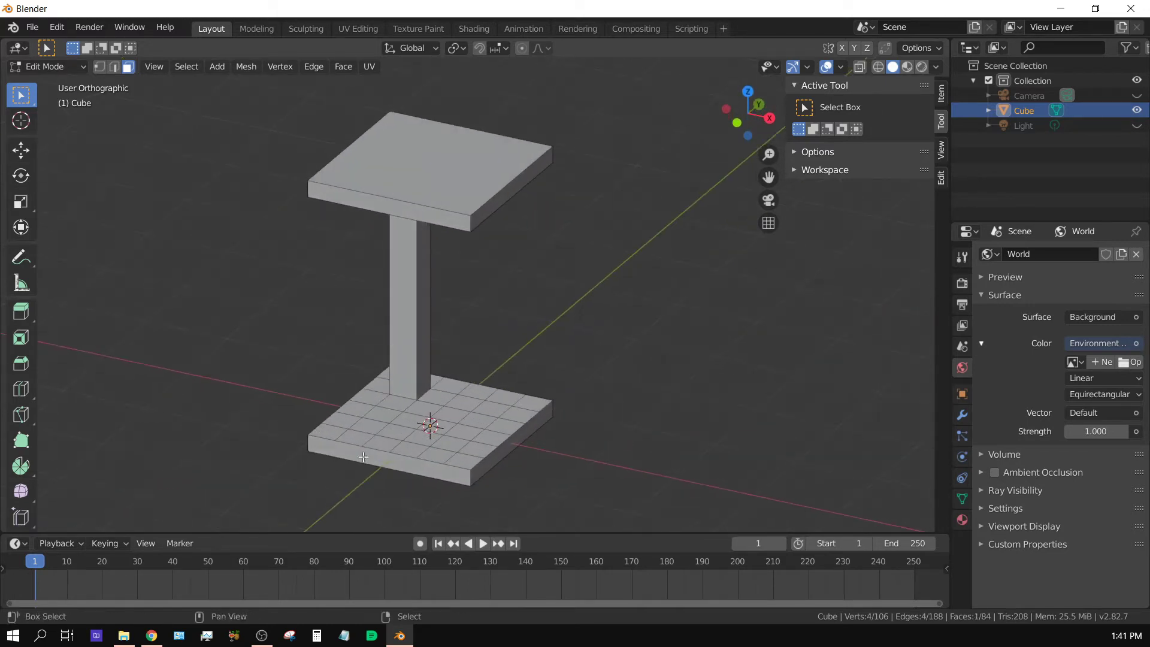
{"action": "left_click", "coordinate": [368, 430], "text": "shift"}
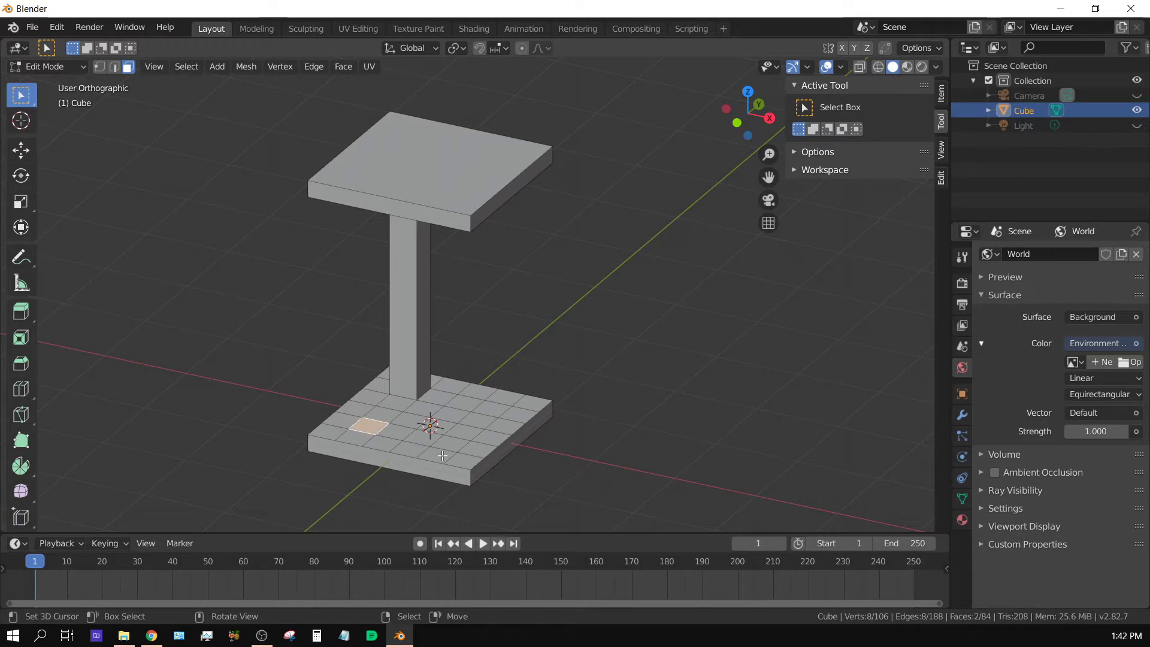
{"action": "key", "text": "F3"}
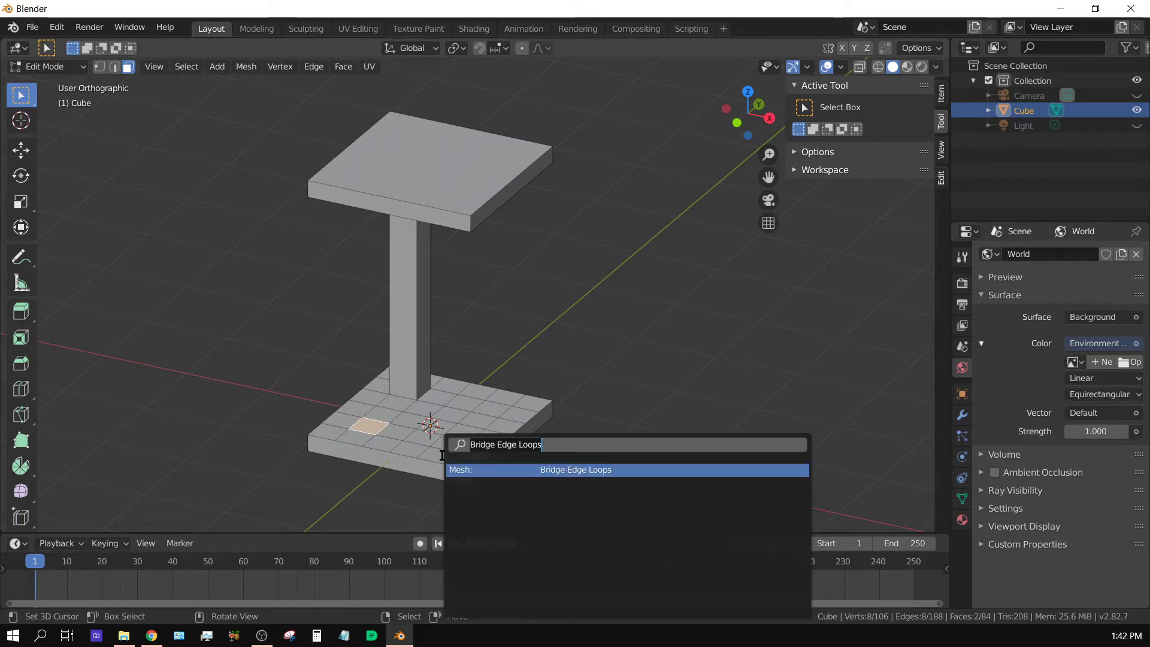
{"action": "left_click", "coordinate": [610, 469]}
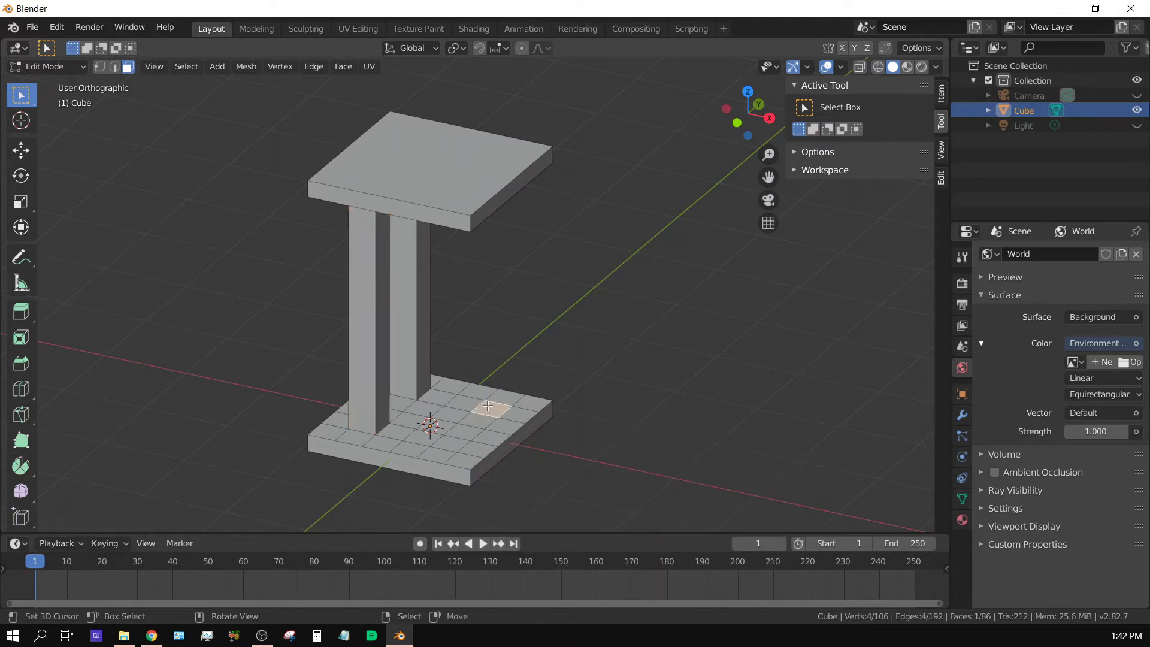
{"action": "middle_click_drag", "start_coordinate": [552, 433], "coordinate": [537, 327]}
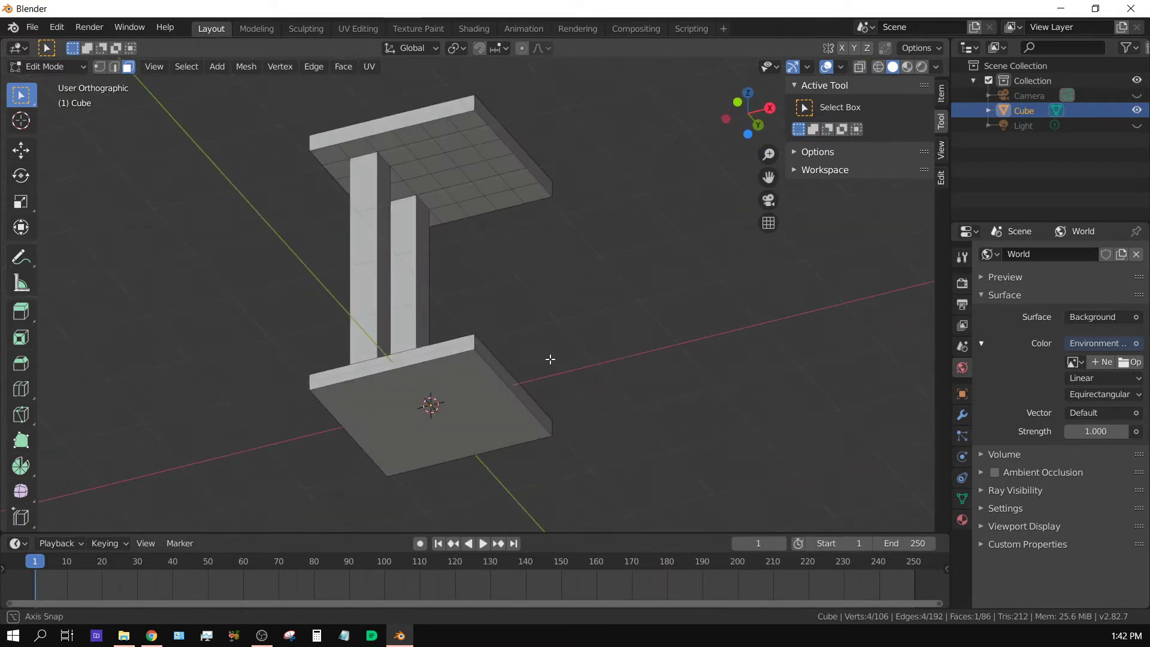
Bridge two more face pairs to form the third and fourth pillars.
{"action": "left_click", "coordinate": [491, 180], "text": "shift"}
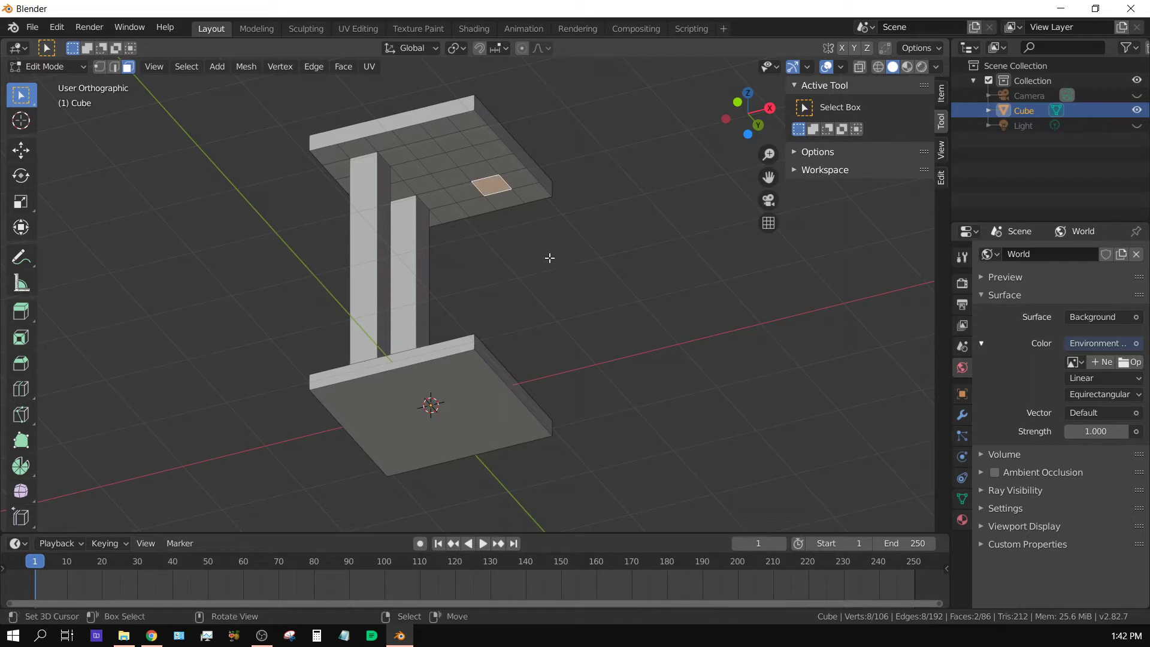
{"action": "key", "text": "F3"}
{"action": "type", "text": "Bridge Edge Loops"}
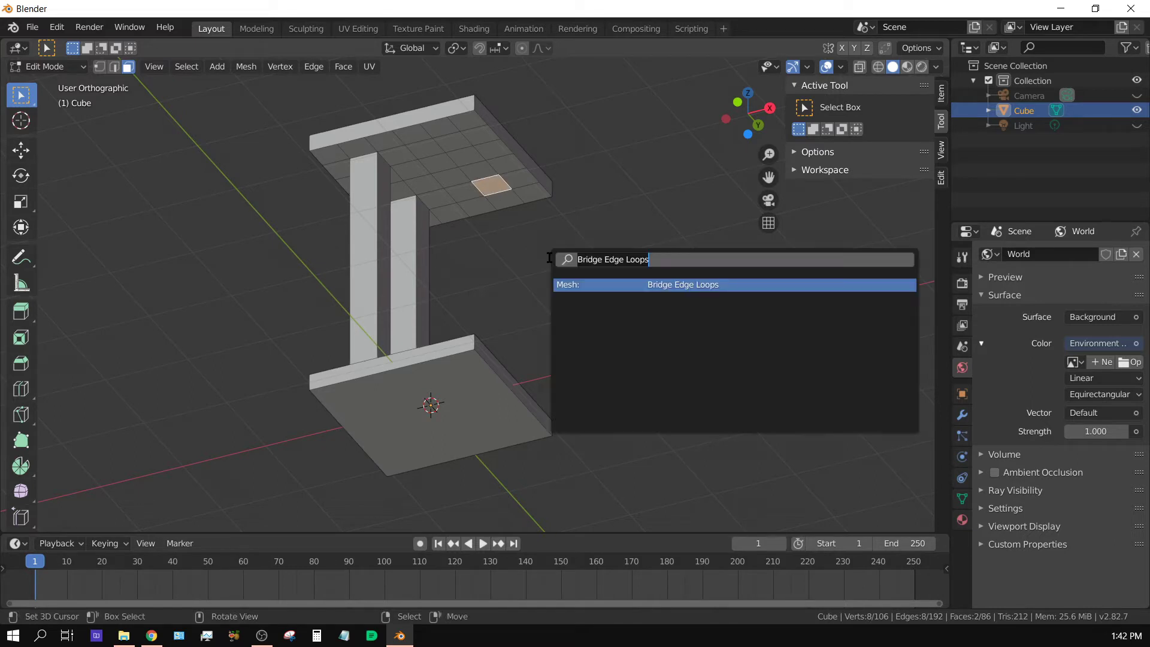
{"action": "left_click", "coordinate": [709, 287]}
{"action": "left_click", "coordinate": [455, 140]}
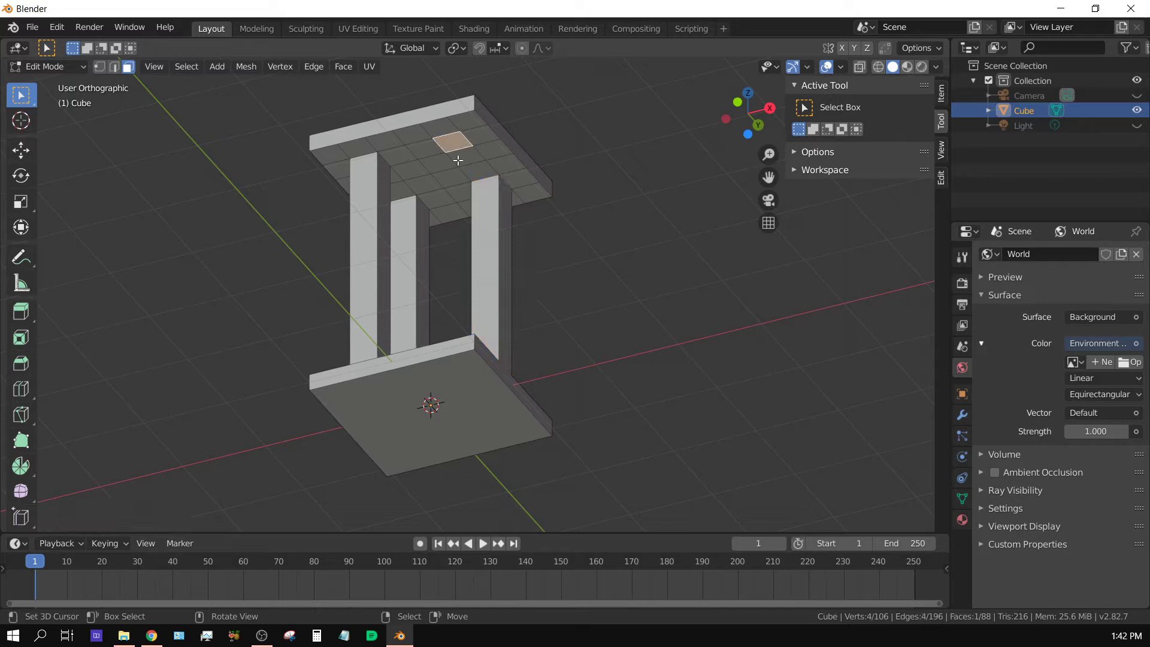
{"action": "middle_click_drag", "start_coordinate": [511, 223], "coordinate": [454, 341]}
{"action": "left_click", "coordinate": [453, 341], "text": "shift"}
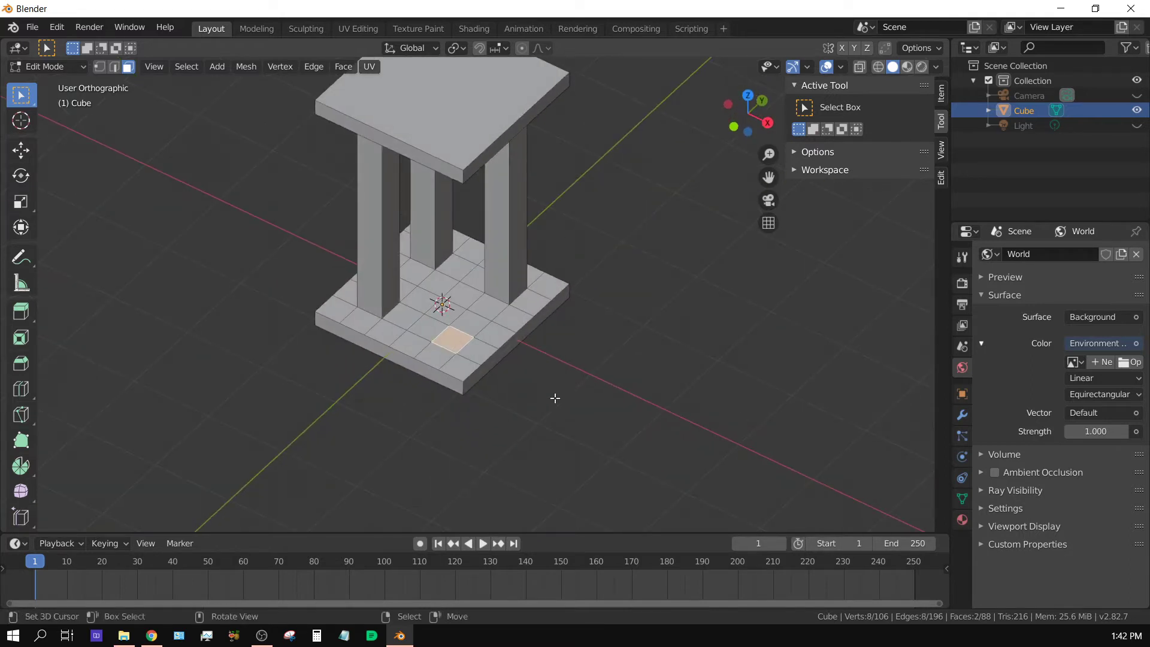
{"action": "key", "text": "F3"}
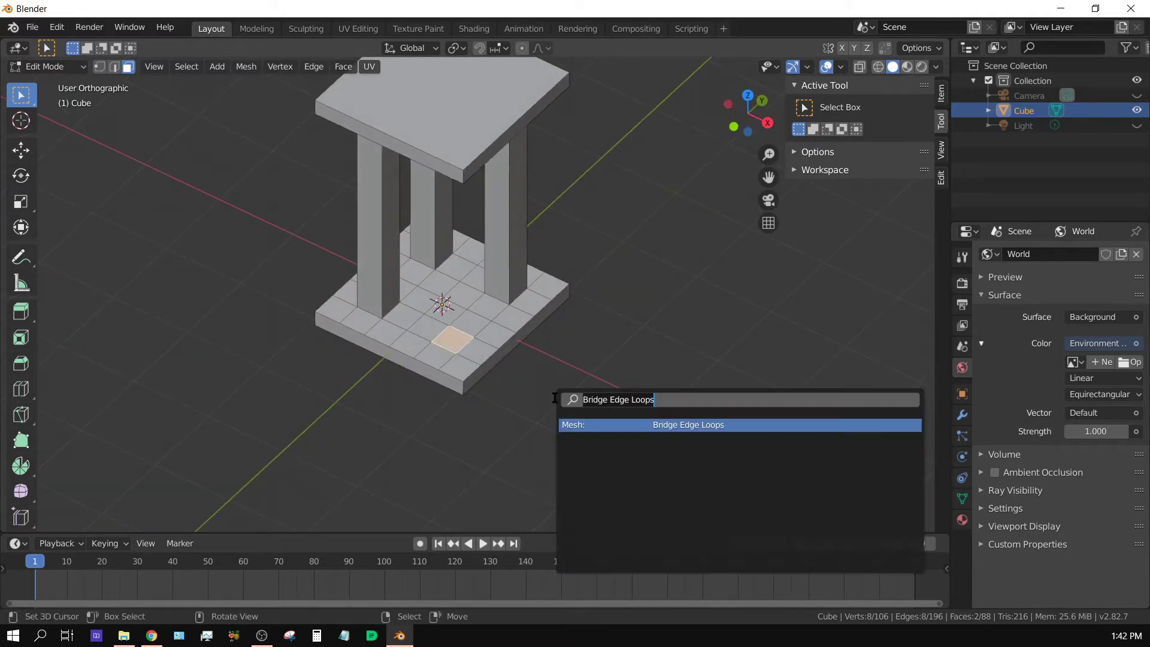
{"action": "left_click", "coordinate": [685, 423]}
{"action": "middle_click_drag", "start_coordinate": [608, 377], "coordinate": [585, 422]}
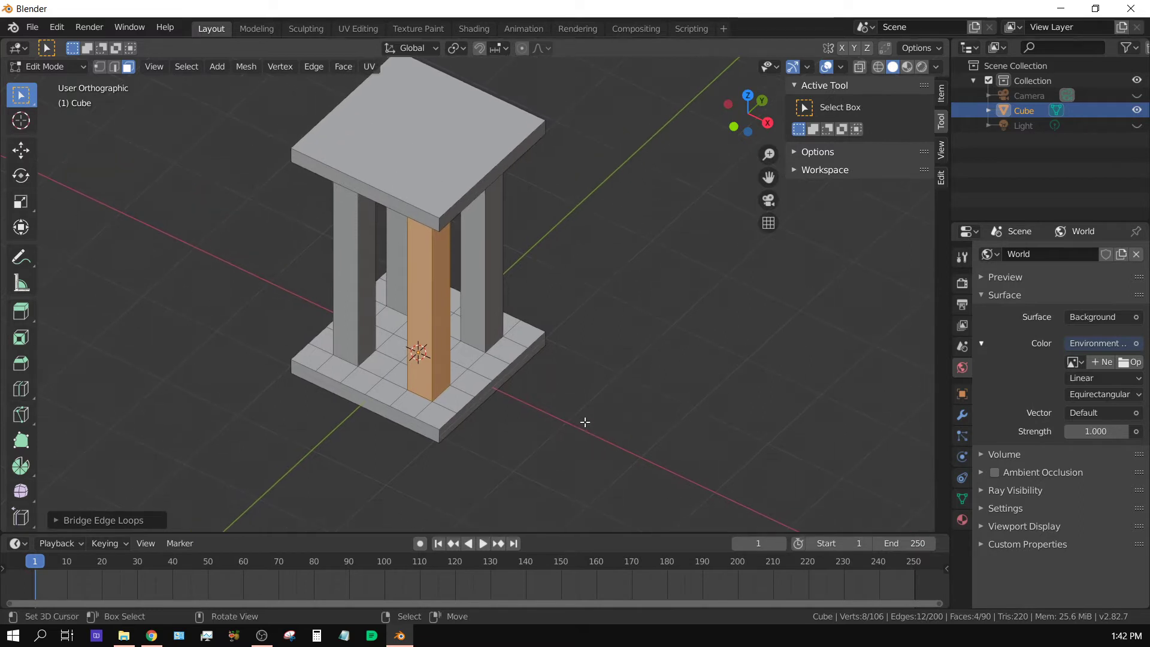
Switch to front orthographic view, tilted slightly off-axis to show pillar depth.
{"action": "key", "text": "KP_1"}
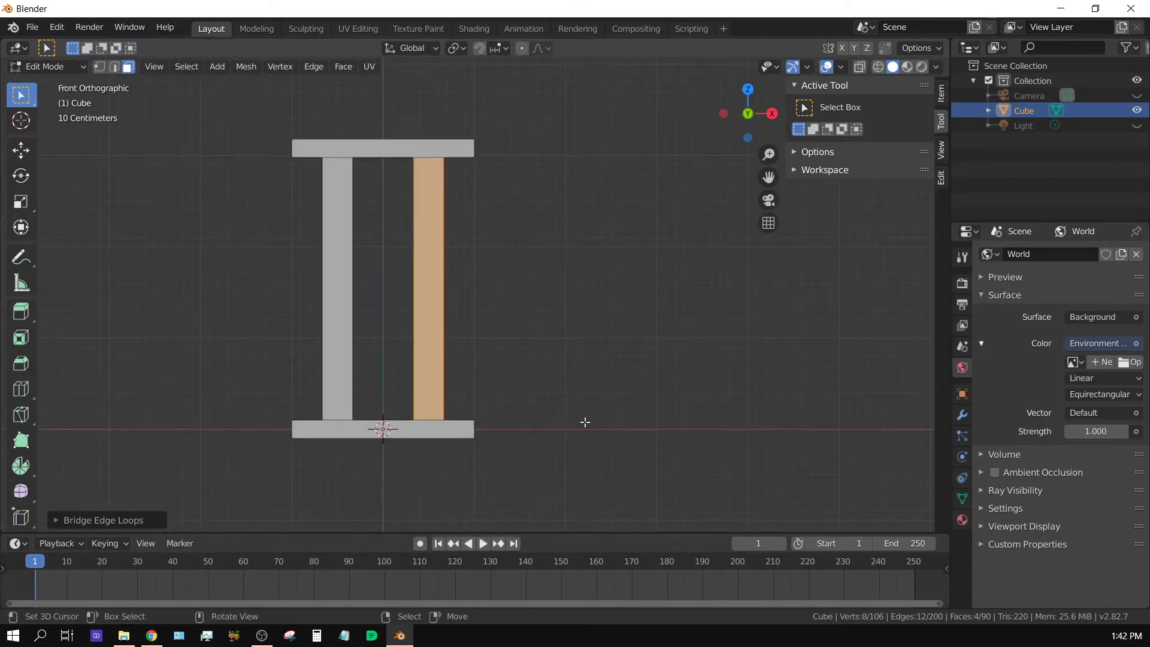
{"action": "middle_click_drag", "start_coordinate": [613, 410], "coordinate": [578, 406]}
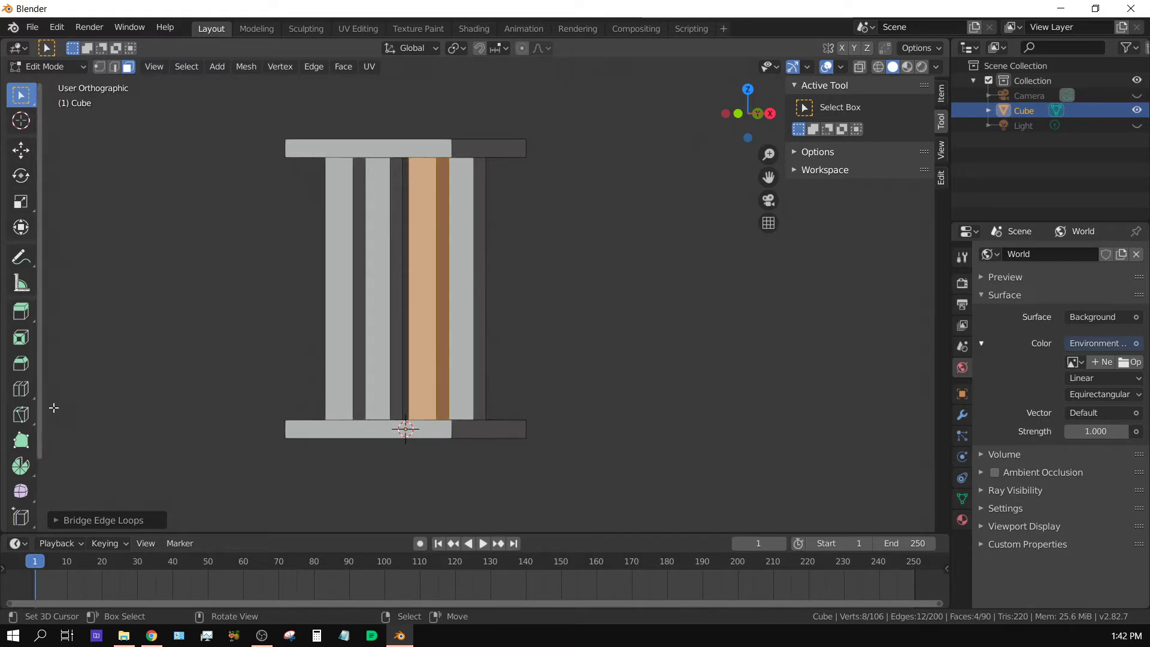
Add 25 loop cuts across the left and second pillars.
{"action": "left_click", "coordinate": [21, 391]}
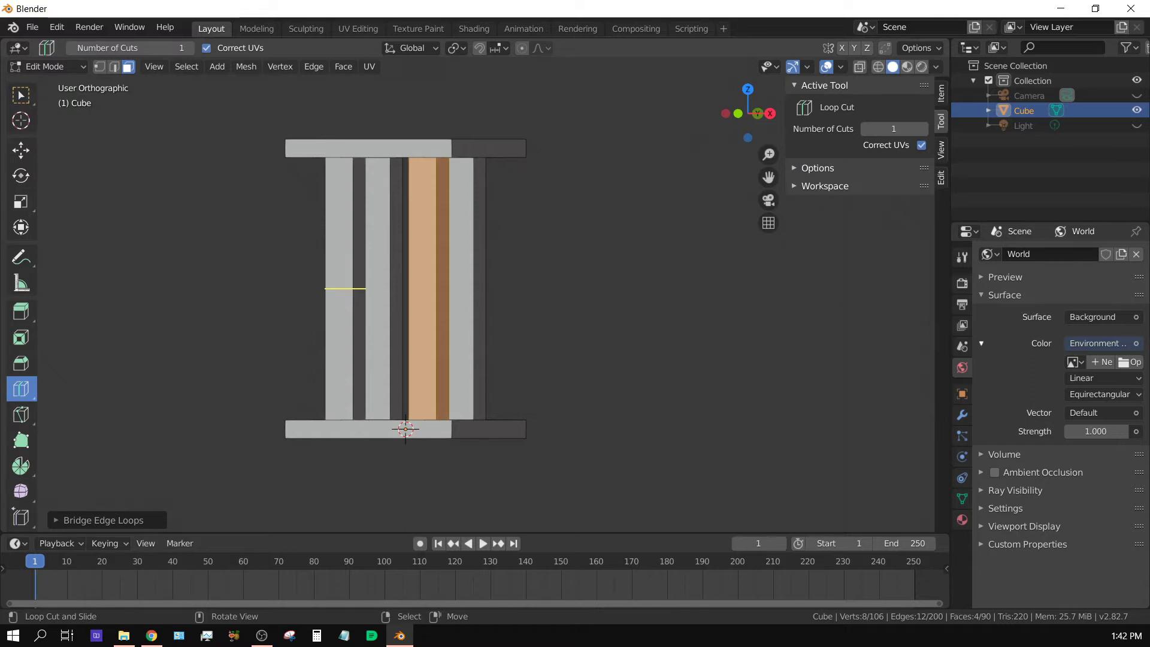
{"action": "left_click", "coordinate": [349, 293]}
{"action": "left_click", "coordinate": [58, 520]}
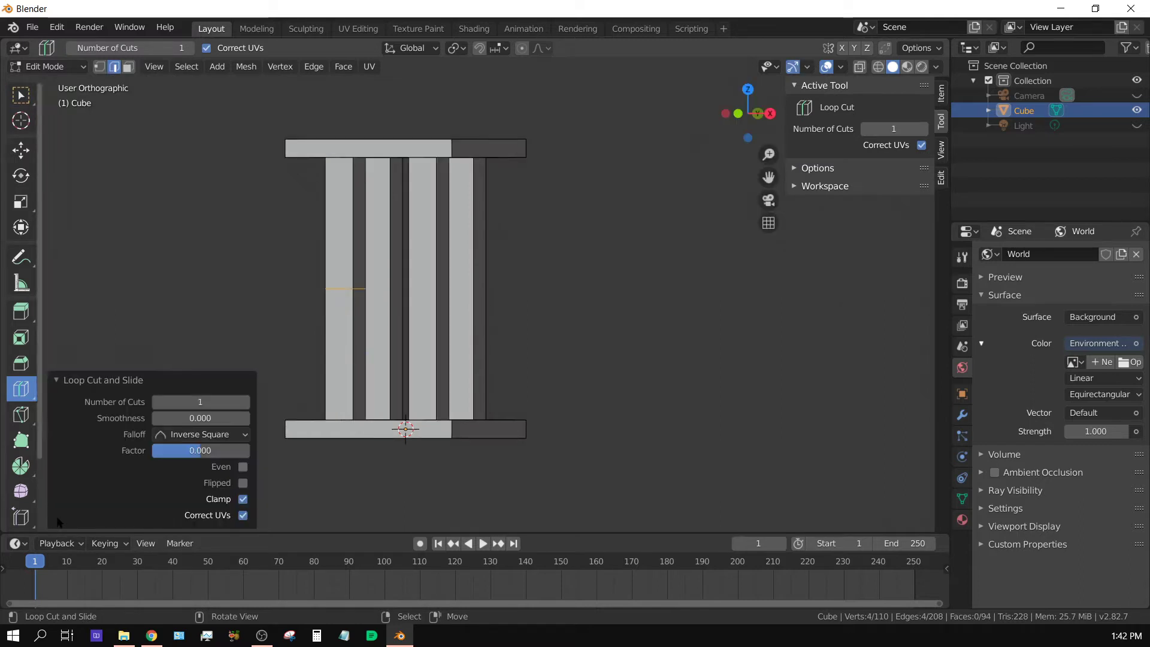
{"action": "left_click", "coordinate": [195, 405]}
{"action": "type", "text": "25"}
{"action": "key", "text": "Return"}
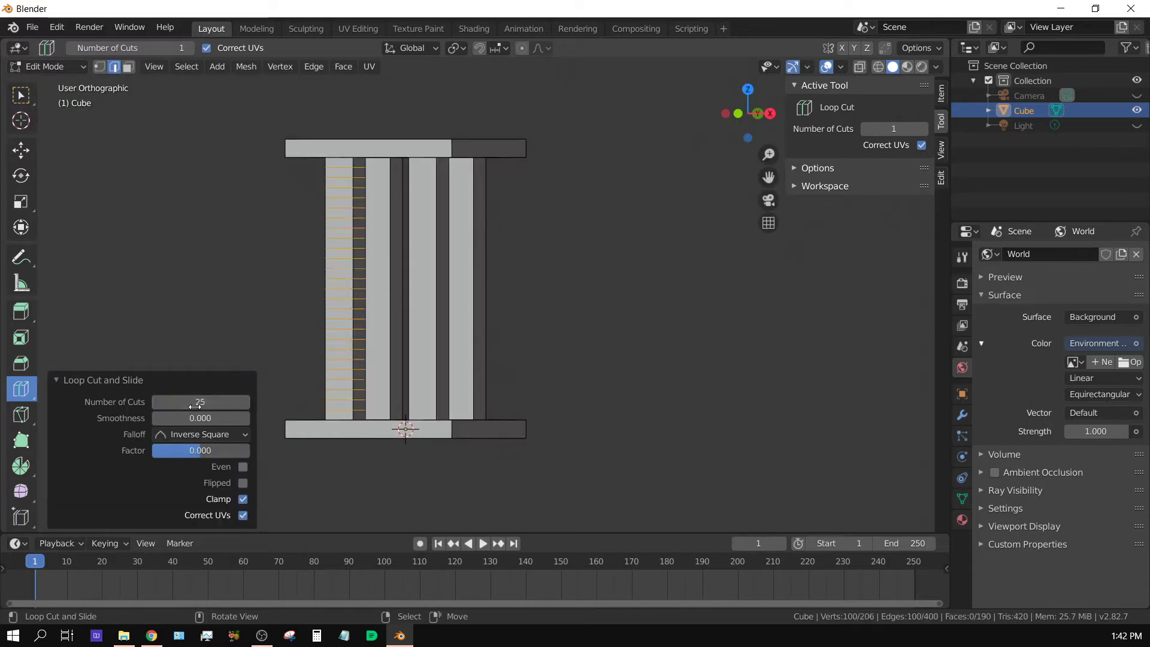
{"action": "left_click", "coordinate": [384, 291]}
{"action": "left_click", "coordinate": [211, 406]}
{"action": "type", "text": "25"}
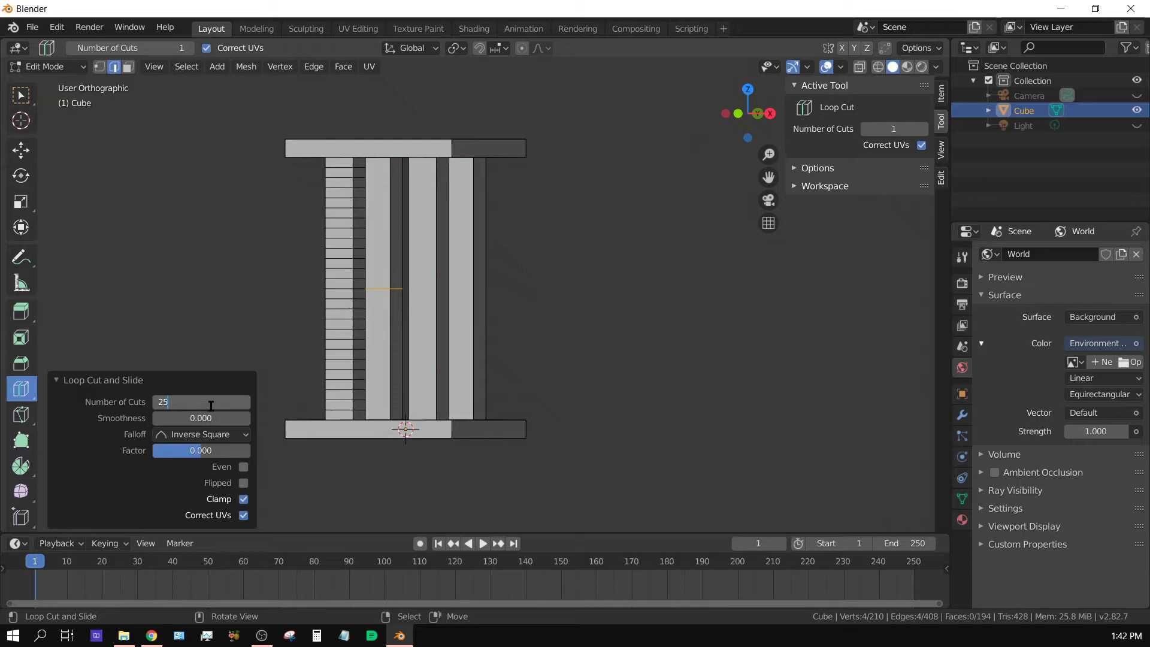
{"action": "key", "text": "Return"}
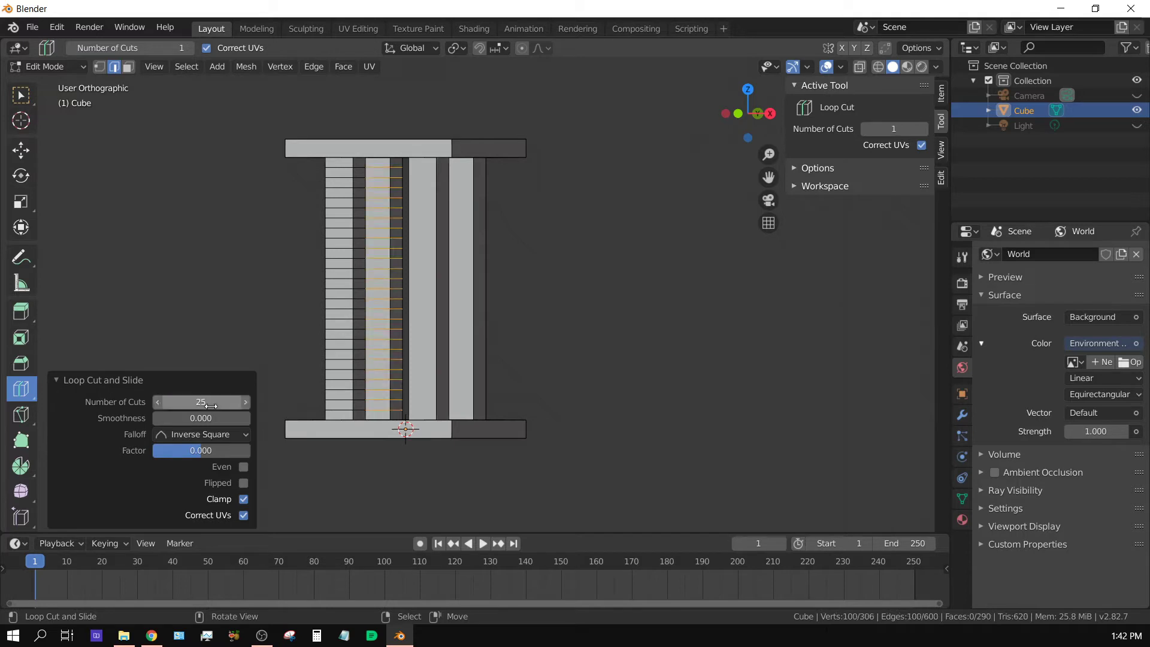
Add 25 loop cuts across the right and remaining pillars.
{"action": "left_click", "coordinate": [473, 316]}
{"action": "left_click", "coordinate": [194, 400]}
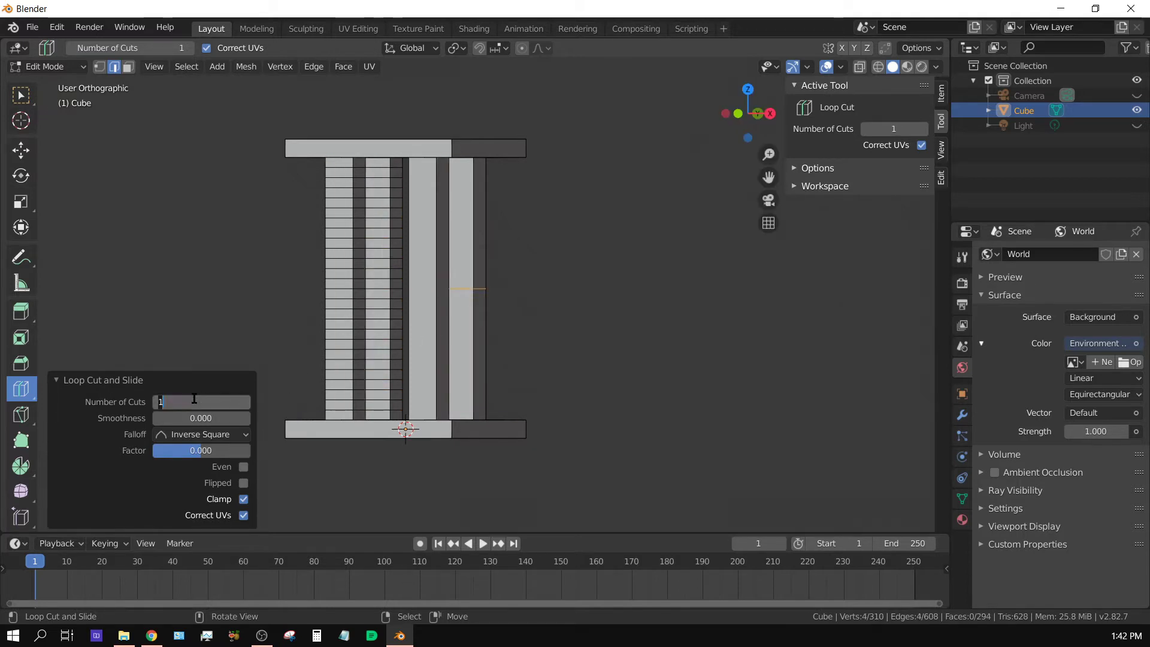
{"action": "type", "text": "25"}
{"action": "key", "text": "Return"}
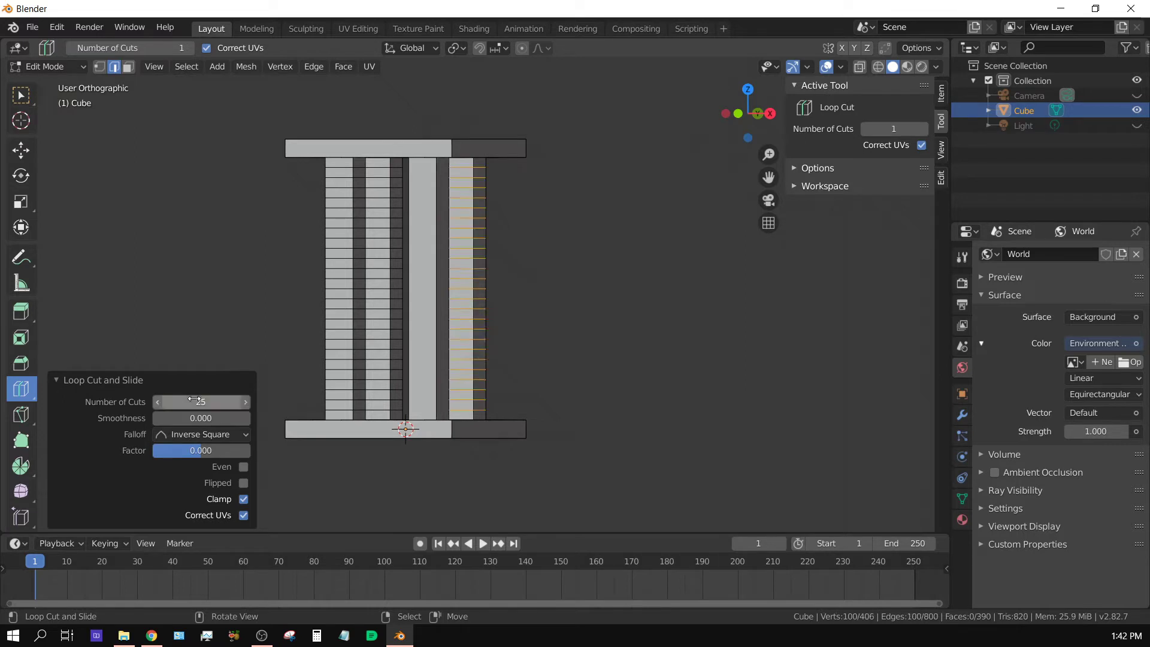
{"action": "left_click", "coordinate": [425, 305]}
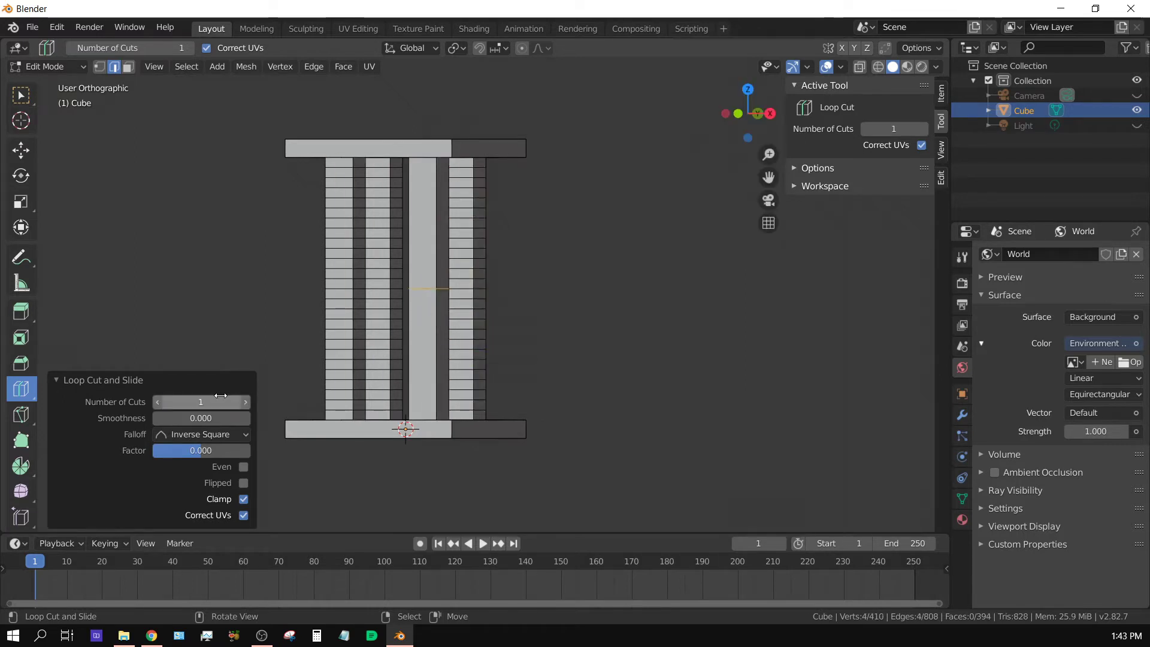
{"action": "left_click", "coordinate": [196, 406]}
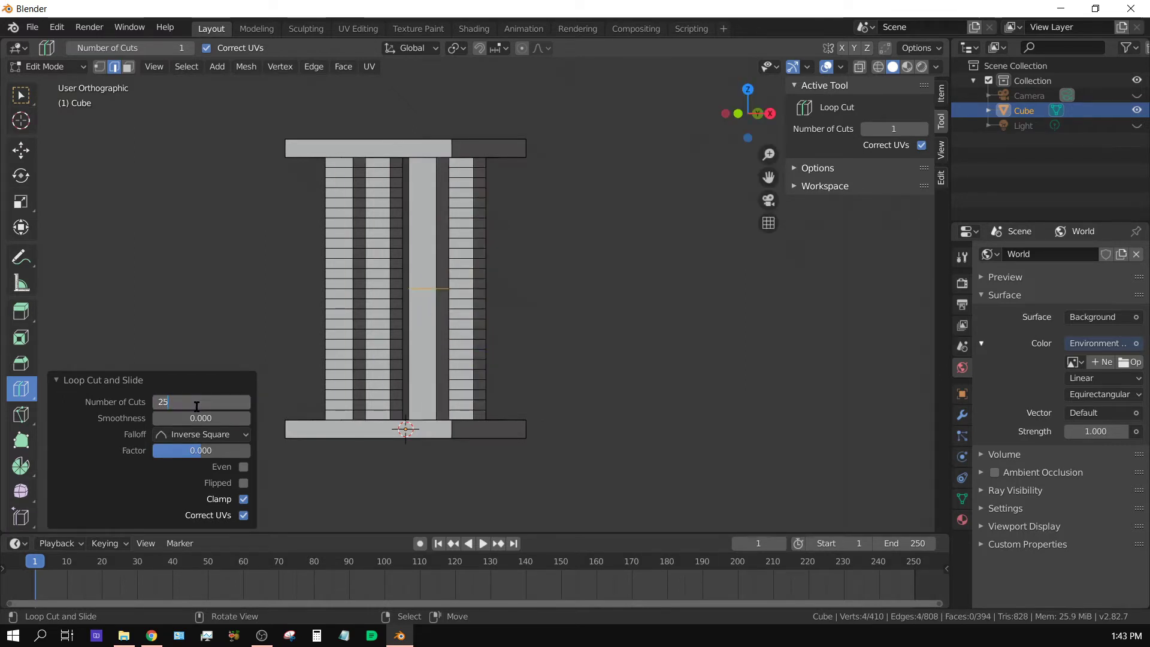
{"action": "key", "text": "Return"}
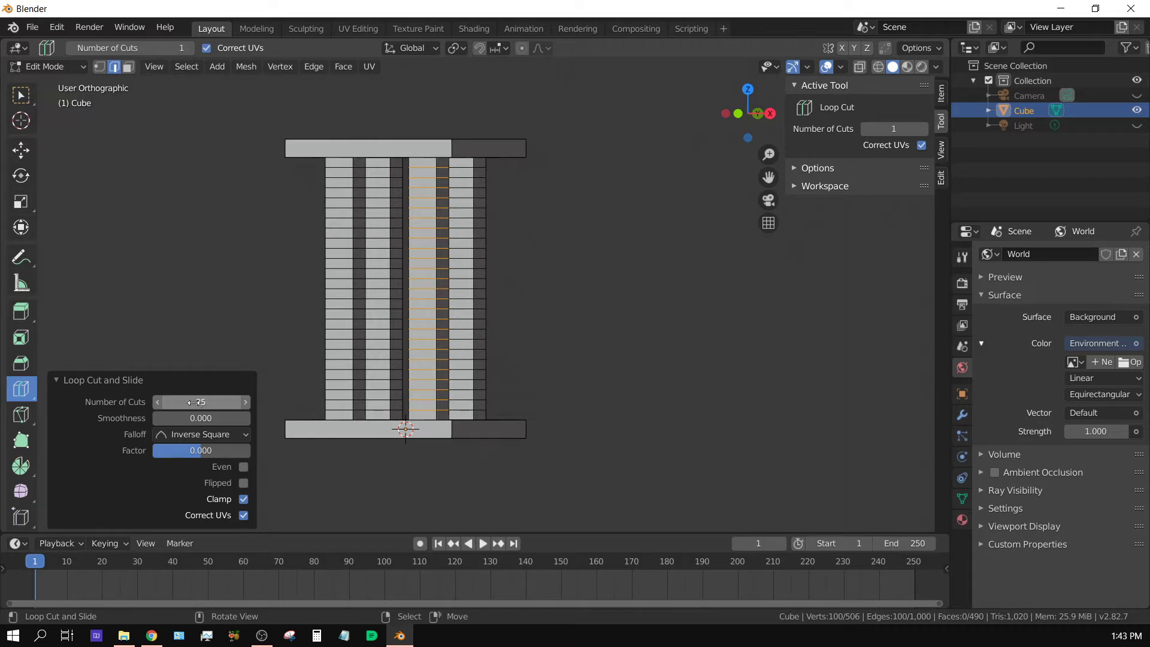
{"action": "left_click", "coordinate": [52, 380]}
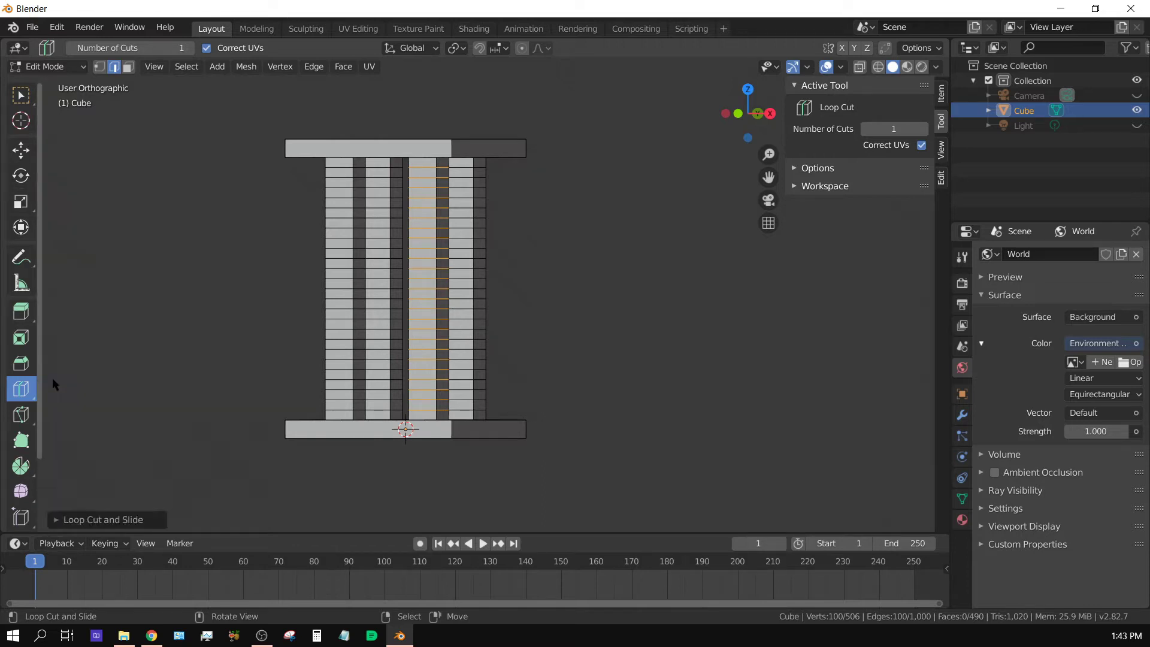
Switch to the Select Box tool, view from the front, and bring up the shading pie.
{"action": "left_click", "coordinate": [18, 100]}
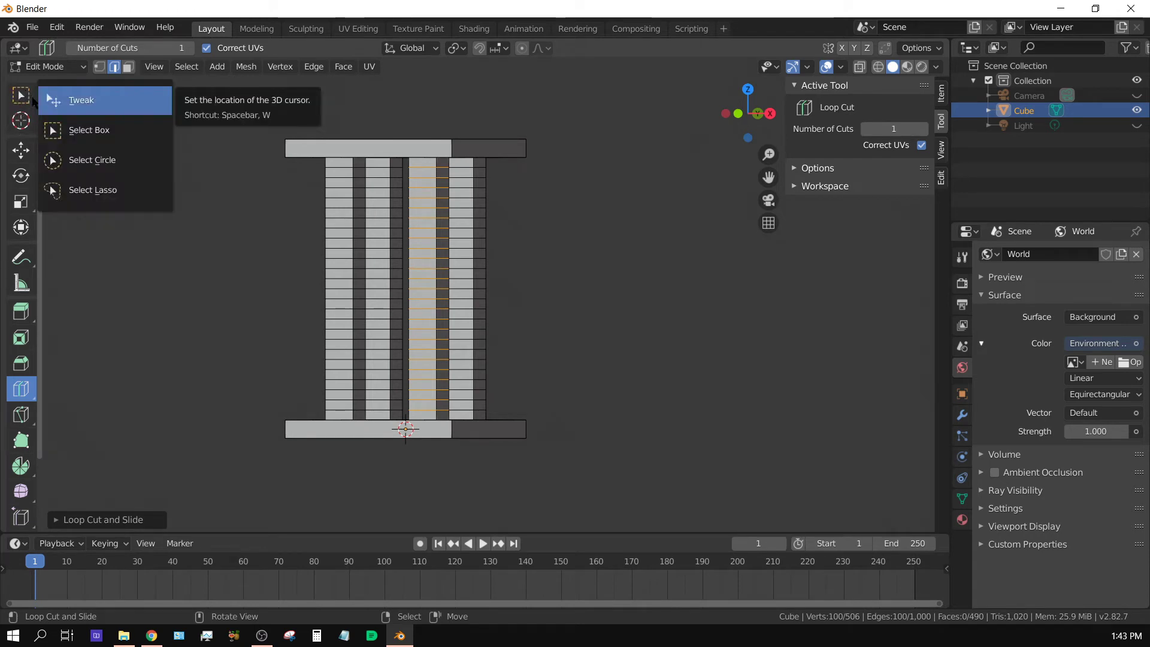
{"action": "left_click", "coordinate": [51, 127]}
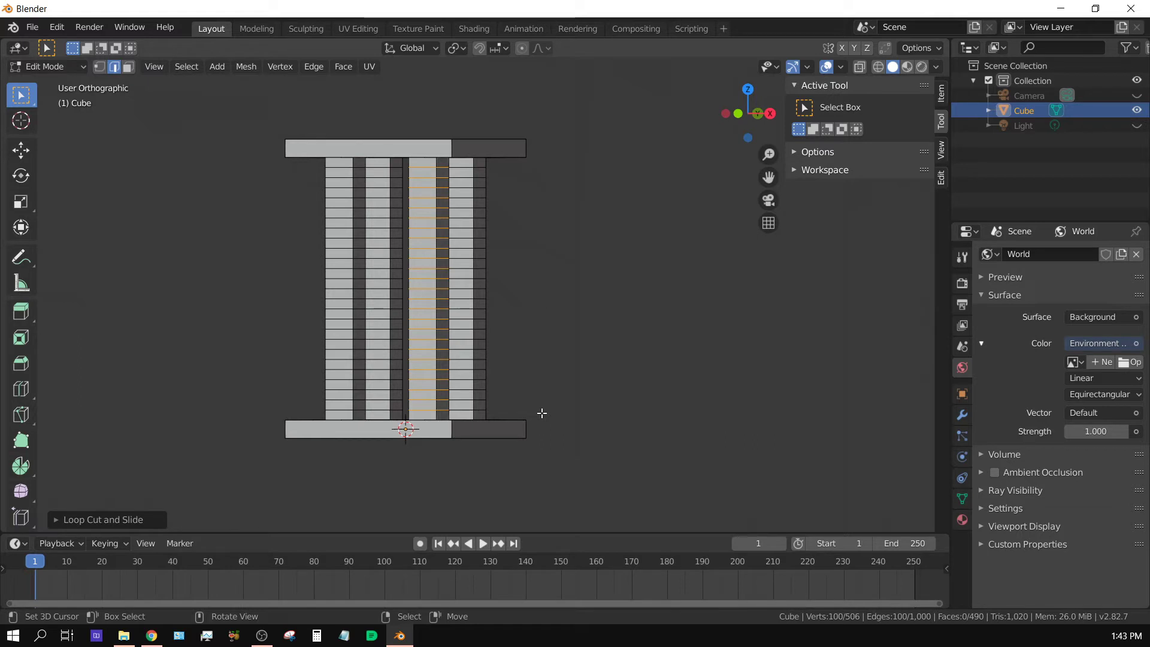
{"action": "key", "text": "KP_1"}
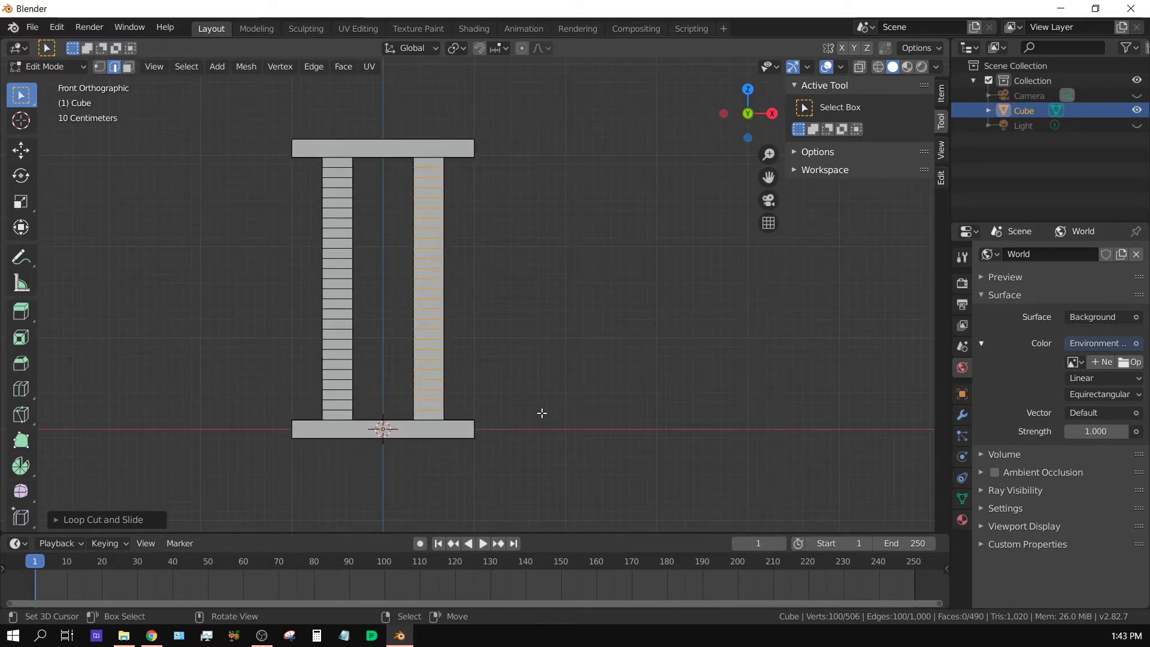
{"action": "key", "text": "z"}
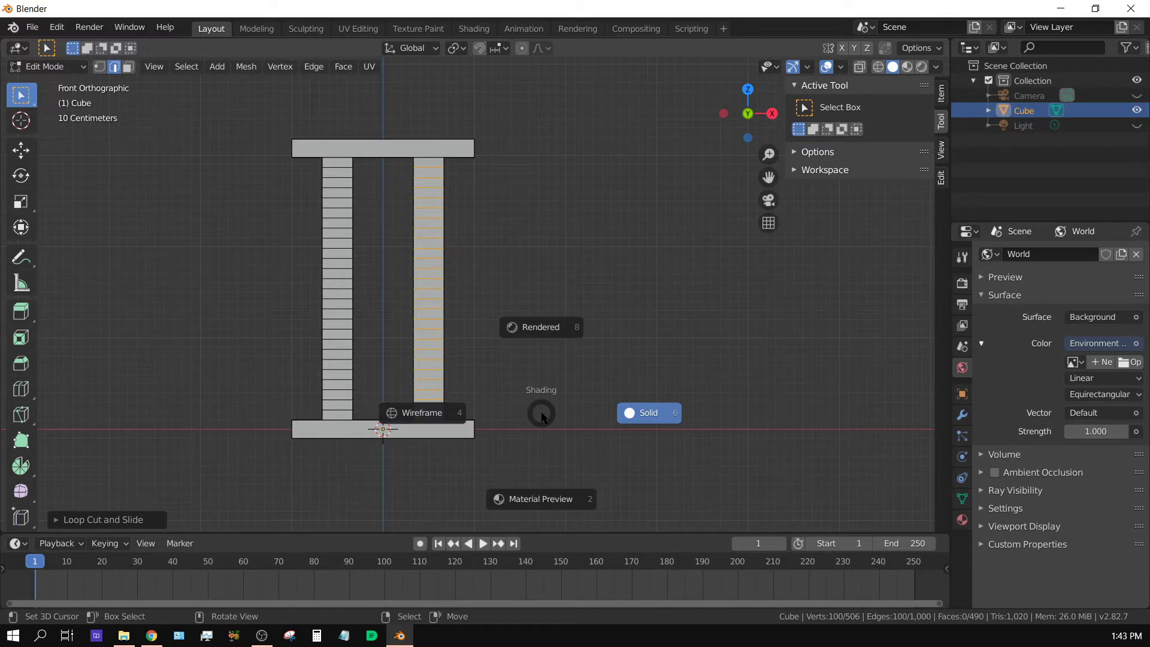
Switch to see-through Wireframe shading and Face select mode.
{"action": "left_click", "coordinate": [417, 413]}
{"action": "middle_click_drag", "start_coordinate": [530, 281], "coordinate": [556, 335], "text": "shift"}
{"action": "left_click", "coordinate": [128, 66]}
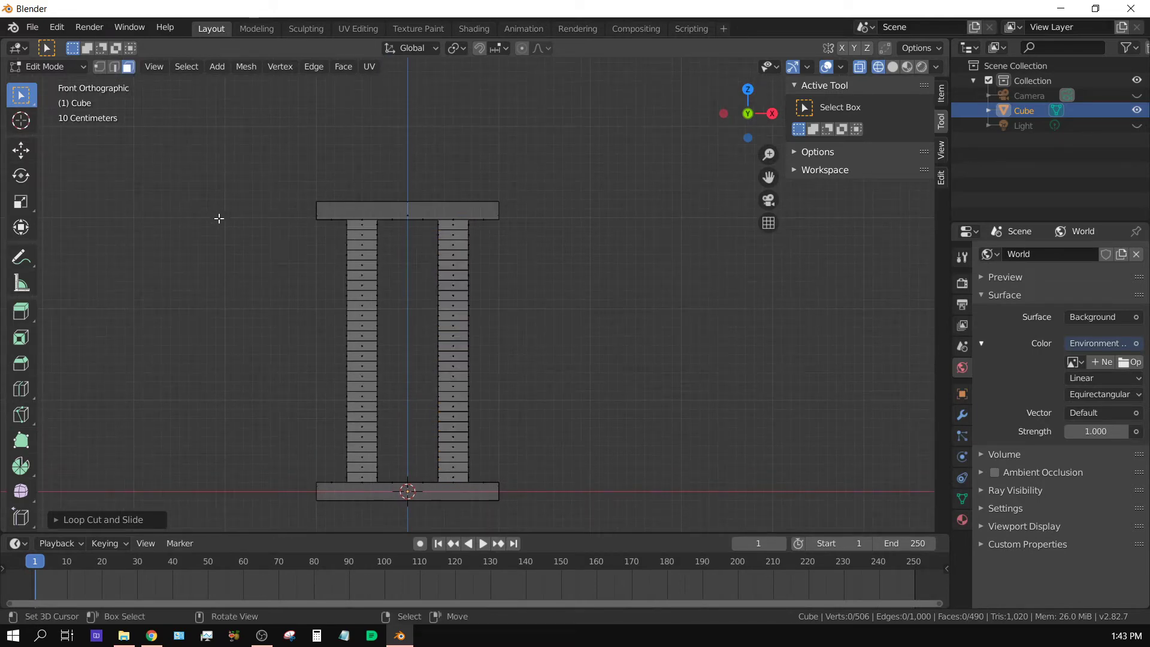
Frame the top plate and strips in Front view.
{"action": "middle_click_drag", "start_coordinate": [228, 239], "coordinate": [225, 284]}
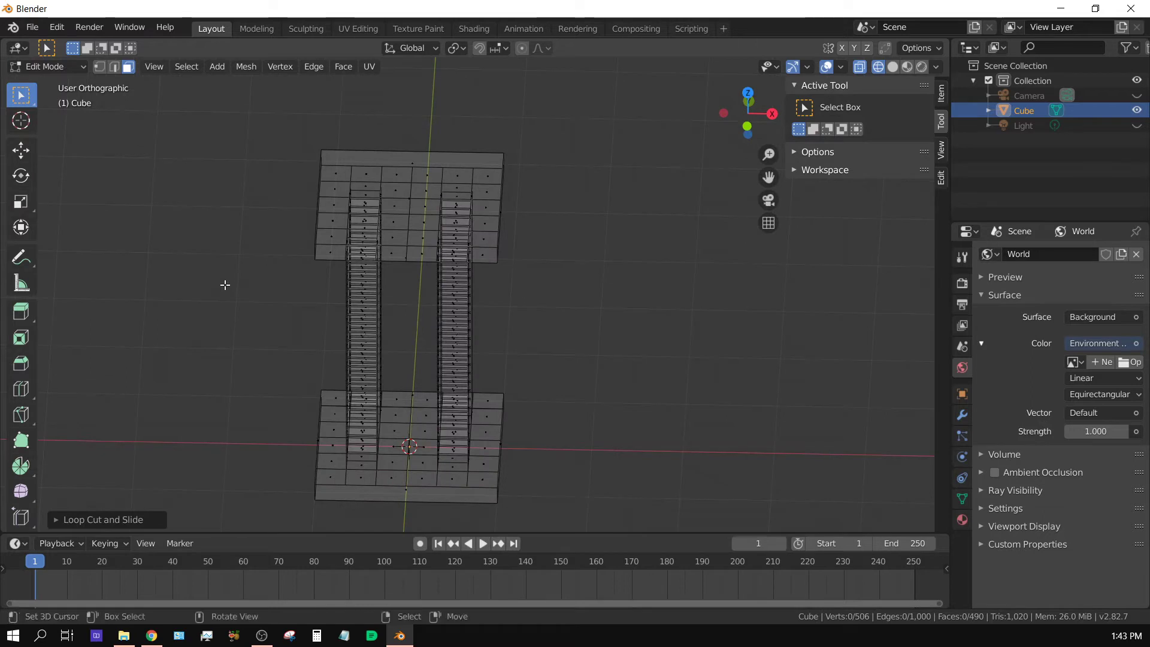
{"action": "key", "text": "KP_1"}
{"action": "scroll", "coordinate": [225, 285], "scroll_direction": "up", "scroll_amount": 5}
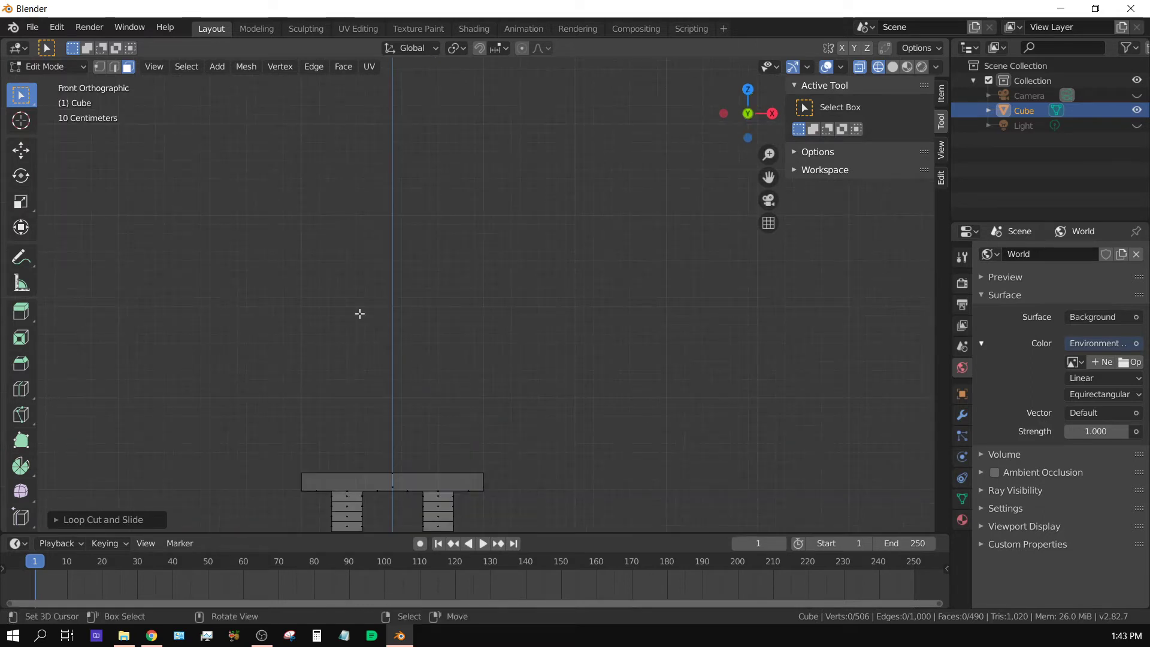
{"action": "middle_click_drag", "start_coordinate": [427, 304], "coordinate": [462, 116], "text": "shift"}
{"action": "scroll", "coordinate": [393, 231], "scroll_direction": "up", "scroll_amount": 2}
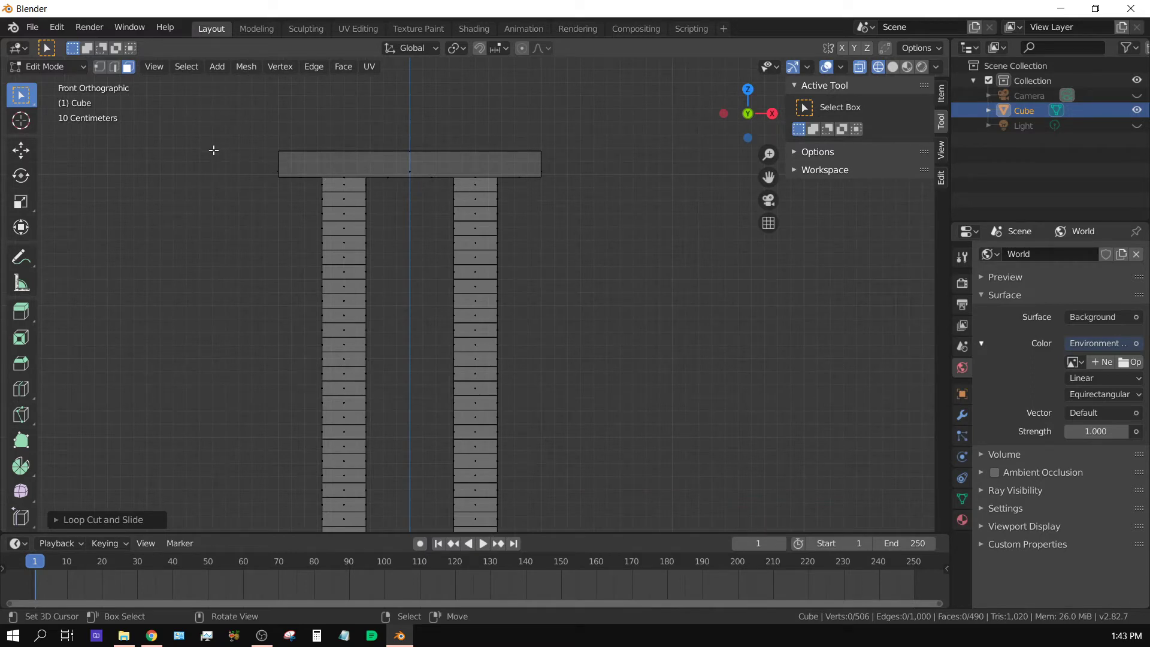
Box-select the top plate's faces from the front, then orbit to check the selection.
{"action": "key", "text": "b"}
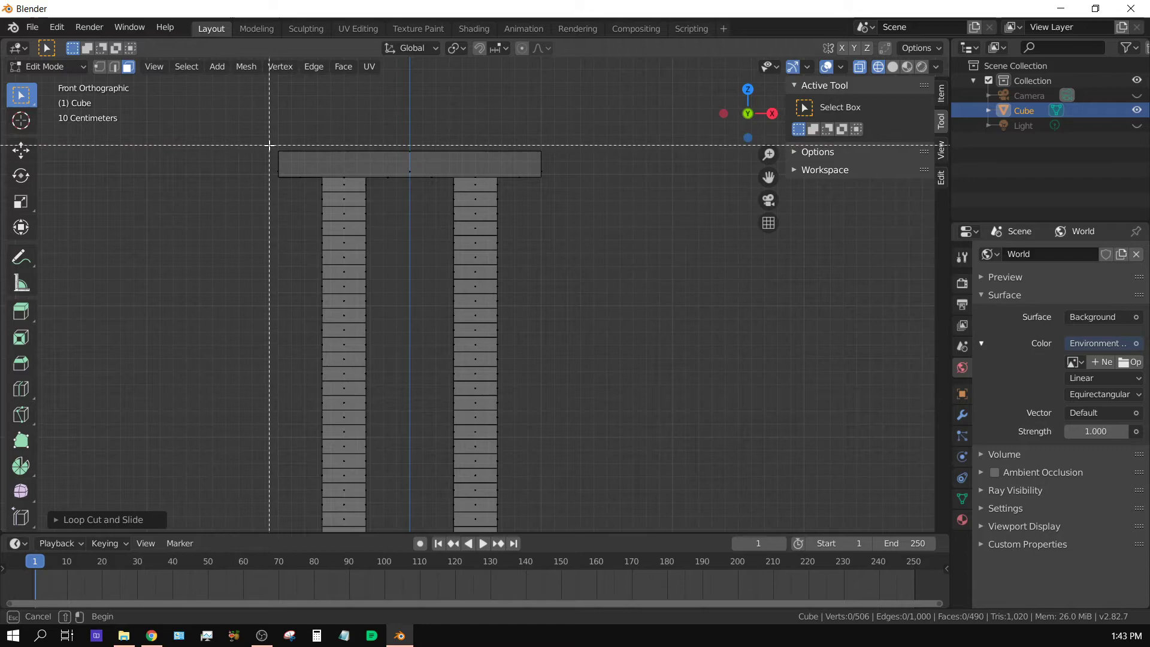
{"action": "left_click_drag", "start_coordinate": [268, 145], "coordinate": [548, 181]}
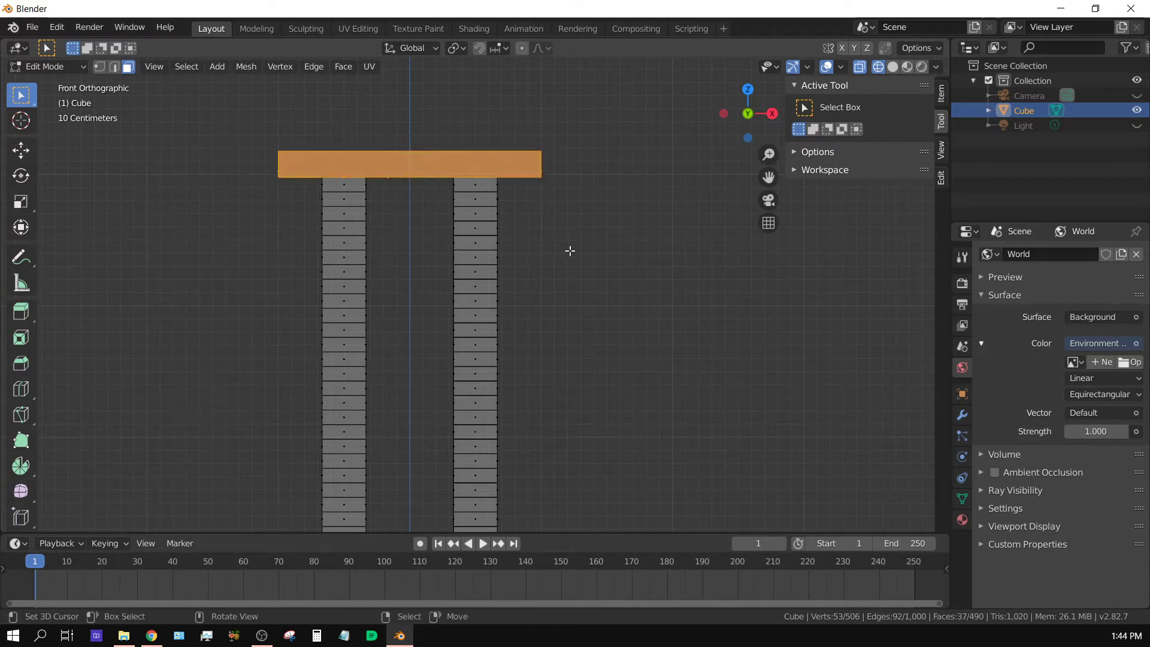
{"action": "scroll", "coordinate": [569, 251], "scroll_direction": "down", "scroll_amount": 1}
{"action": "middle_click_drag", "start_coordinate": [572, 278], "coordinate": [541, 290]}
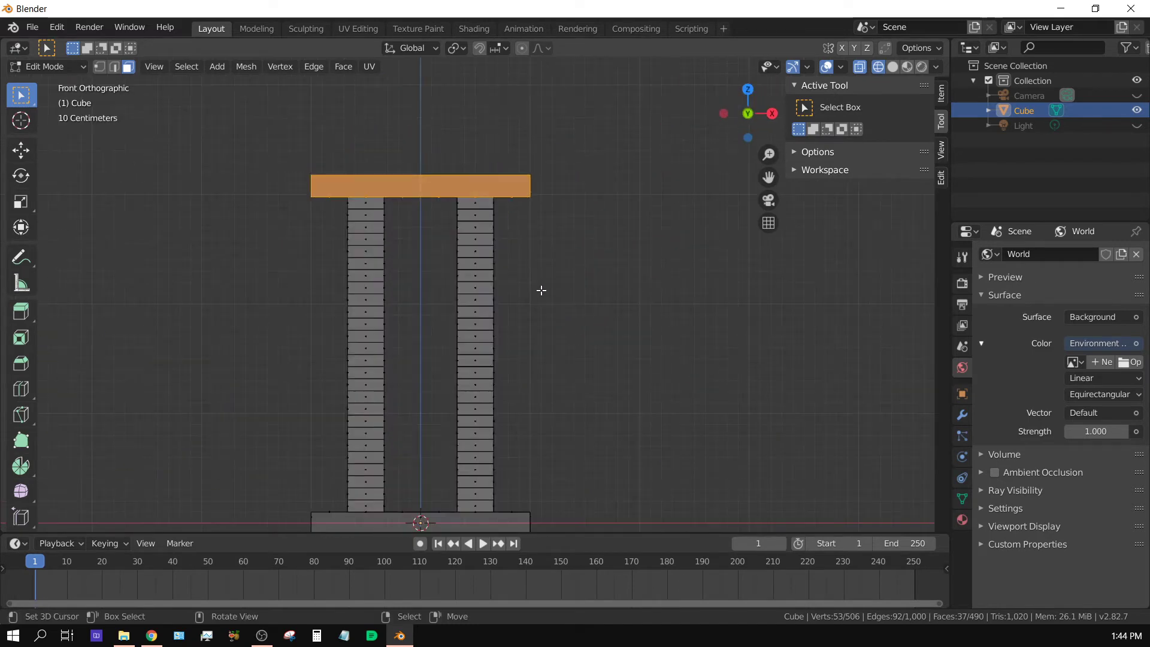
{"action": "scroll", "coordinate": [542, 291], "scroll_direction": "down", "scroll_amount": 2, "text": "shift"}
{"action": "scroll", "coordinate": [536, 258], "scroll_direction": "down", "scroll_amount": 1, "text": "ctrl"}
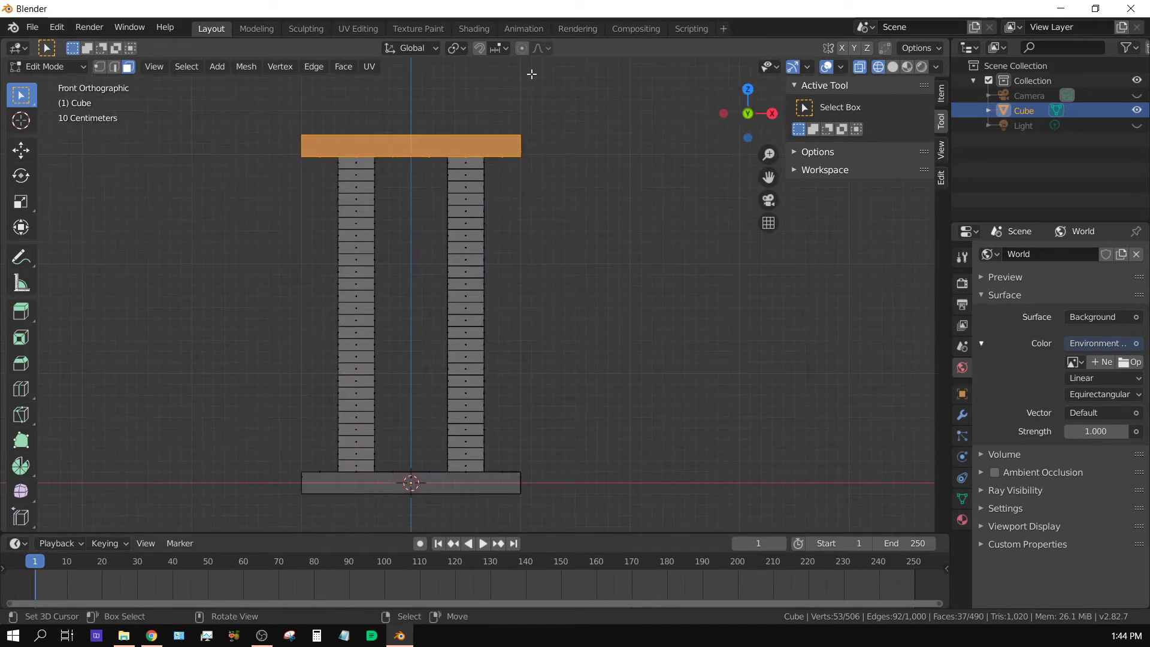
Toggle Proportional Editing on and set its falloff shape to Linear.
{"action": "left_click", "coordinate": [522, 49]}
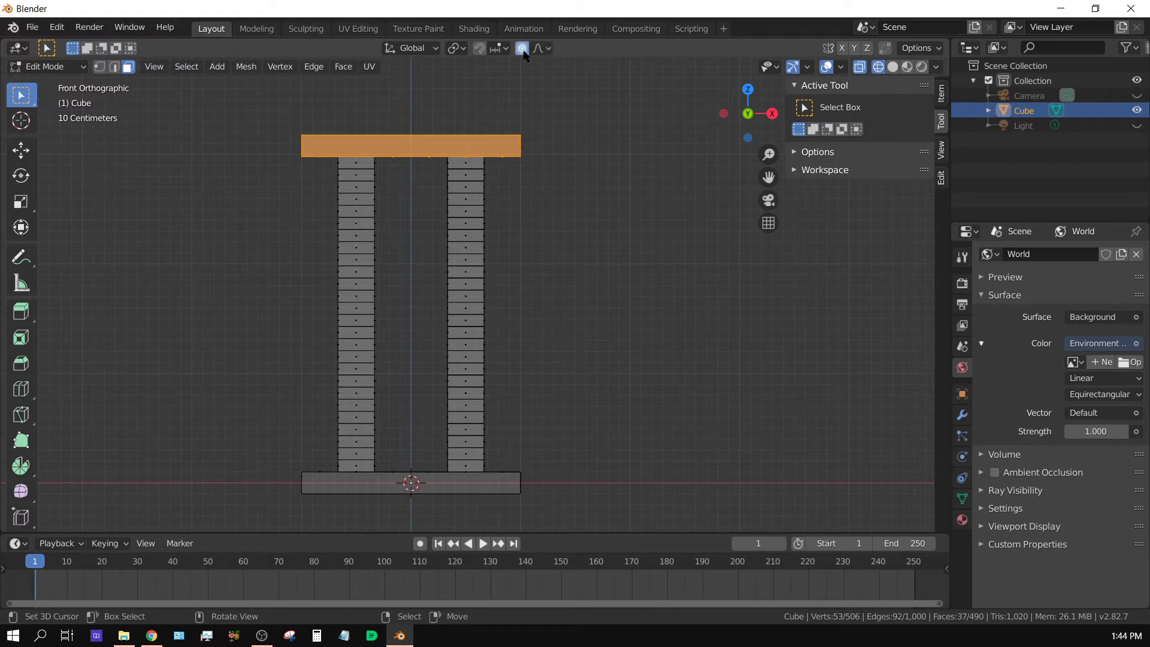
{"action": "left_click", "coordinate": [546, 53]}
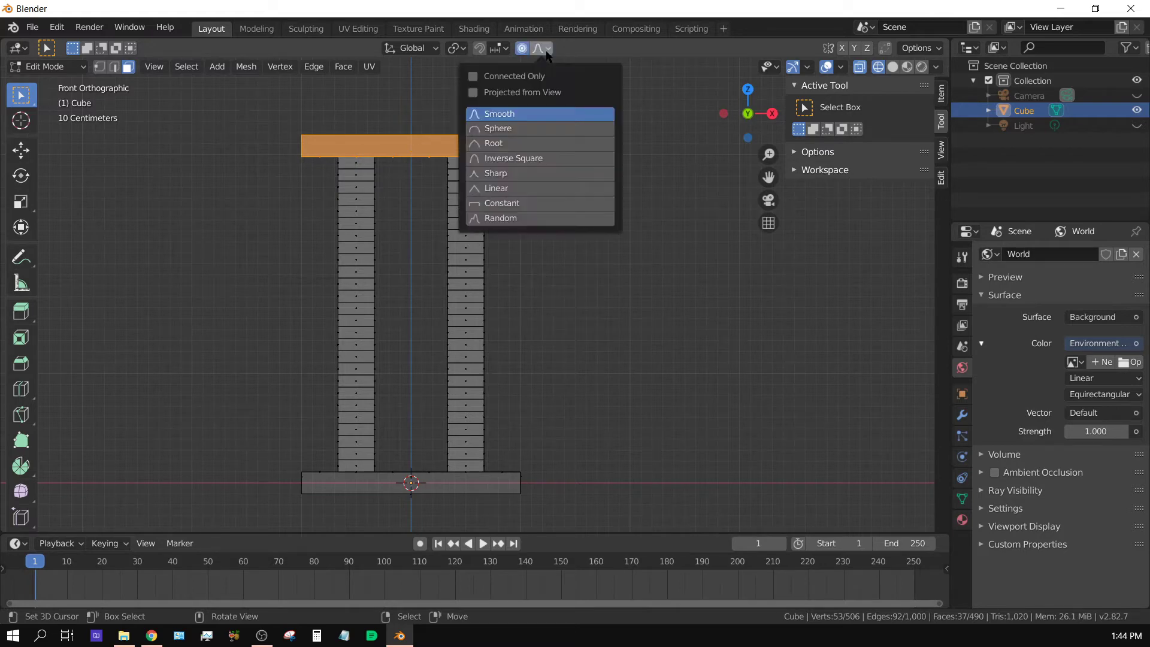
{"action": "left_click", "coordinate": [512, 189]}
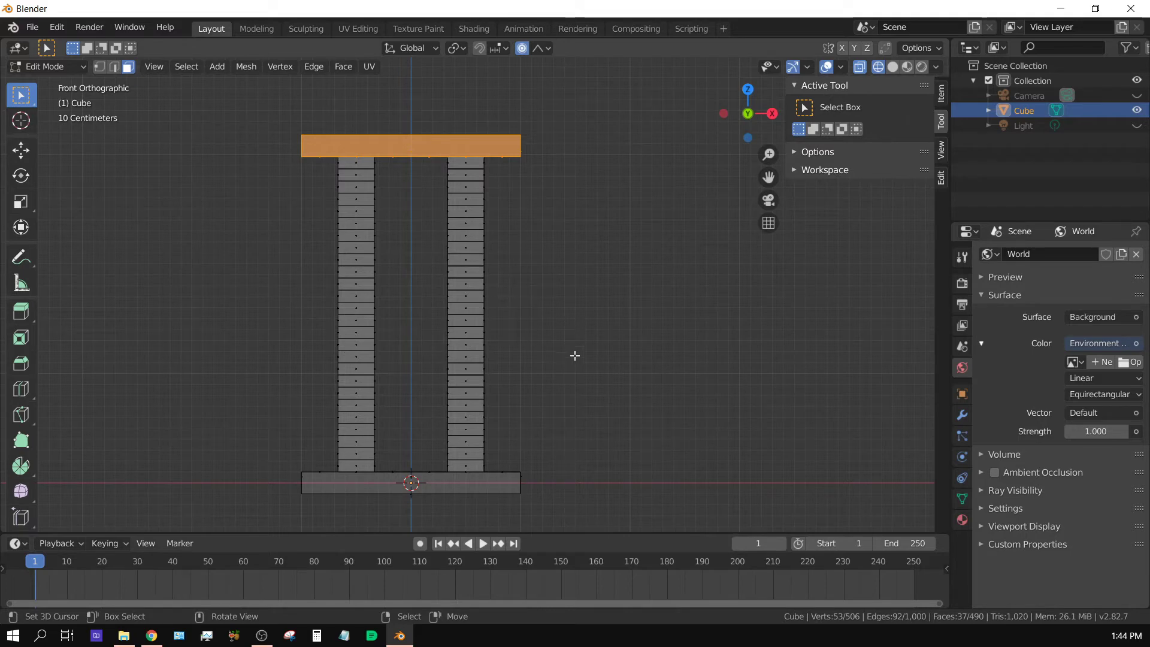
Rotate the top plate 180° about Z with proportional editing, twisting the strips into spirals.
{"action": "key", "text": "r"}
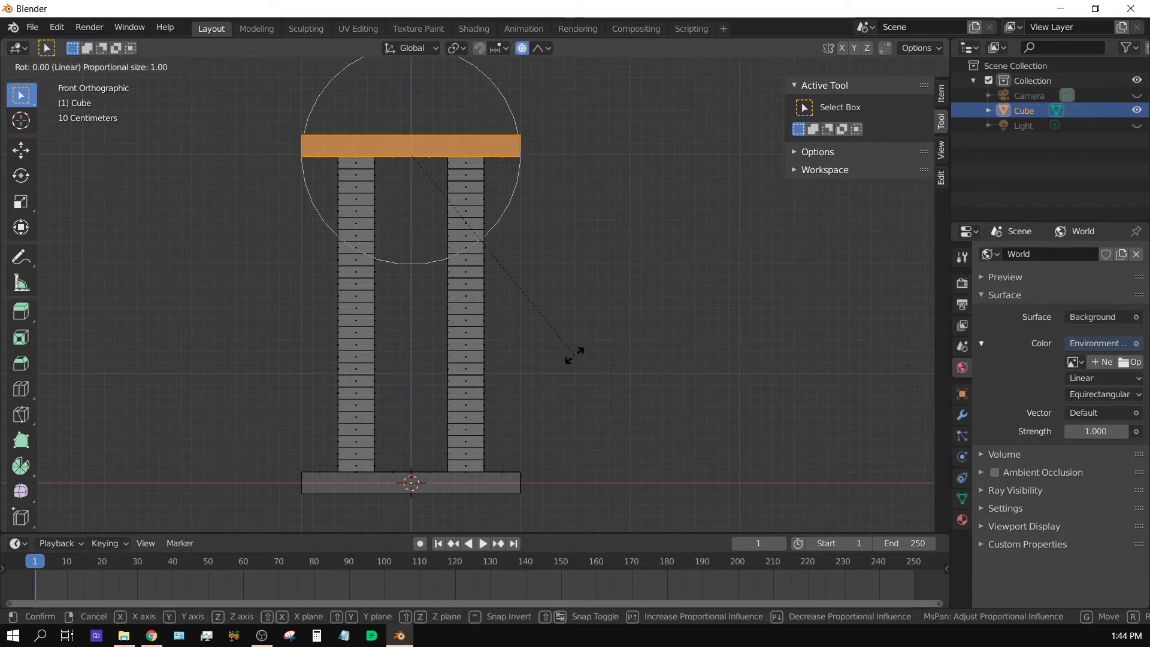
{"action": "key", "text": "z"}
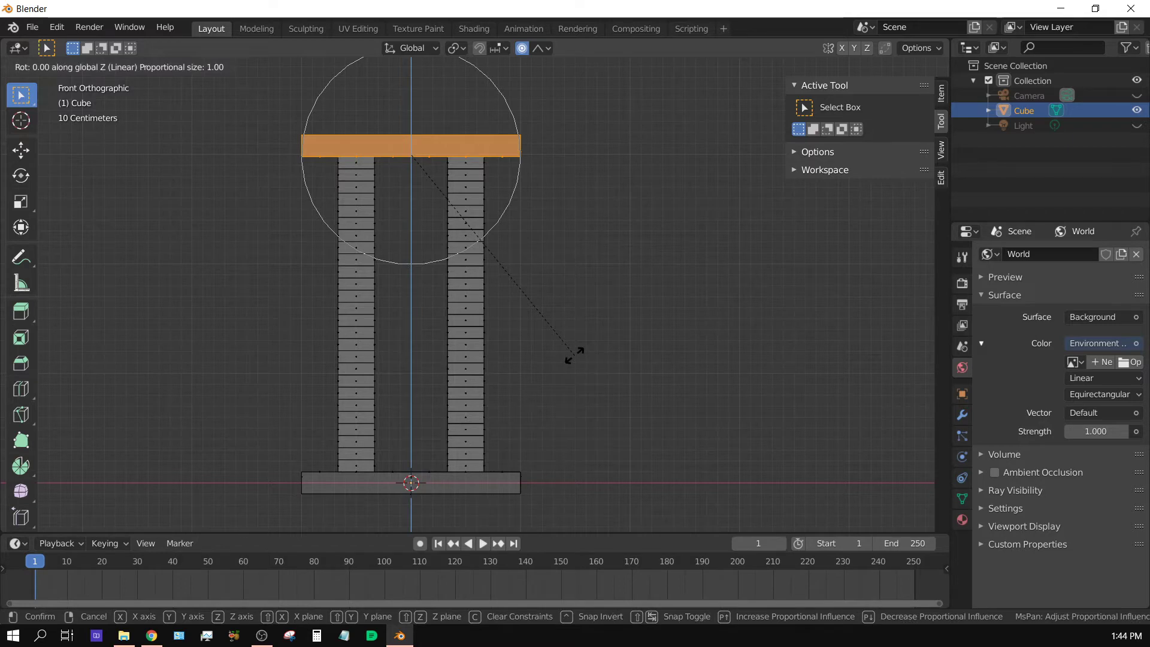
{"action": "scroll", "coordinate": [574, 355], "scroll_direction": "down", "scroll_amount": 6}
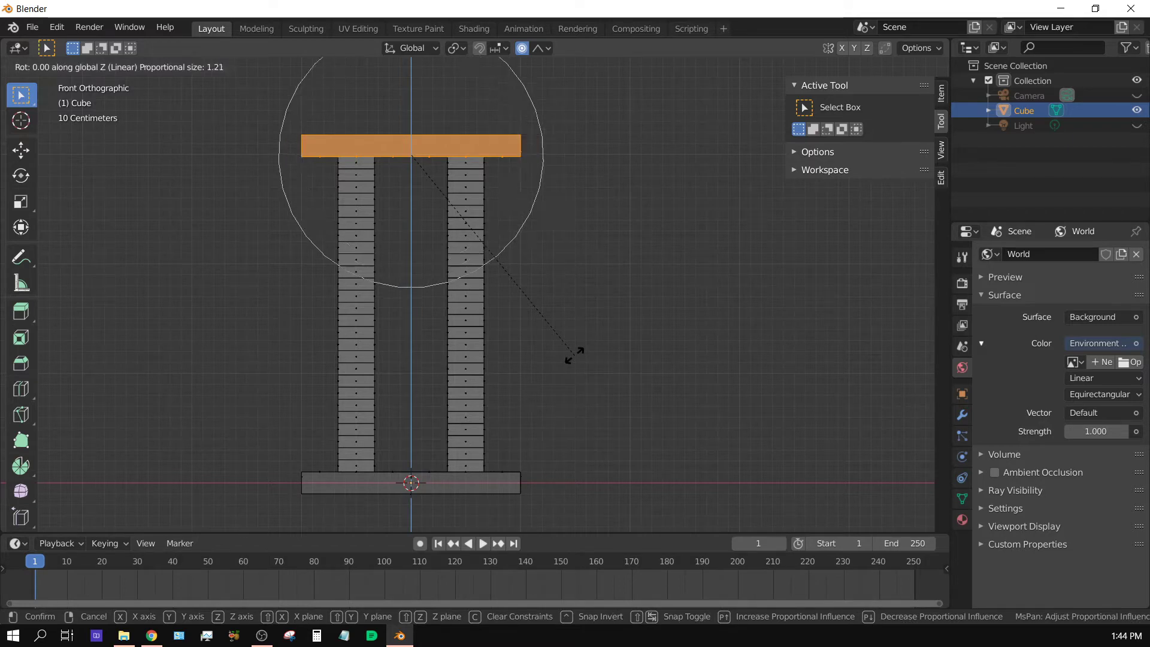
{"action": "scroll", "coordinate": [574, 355], "scroll_direction": "down", "scroll_amount": 4}
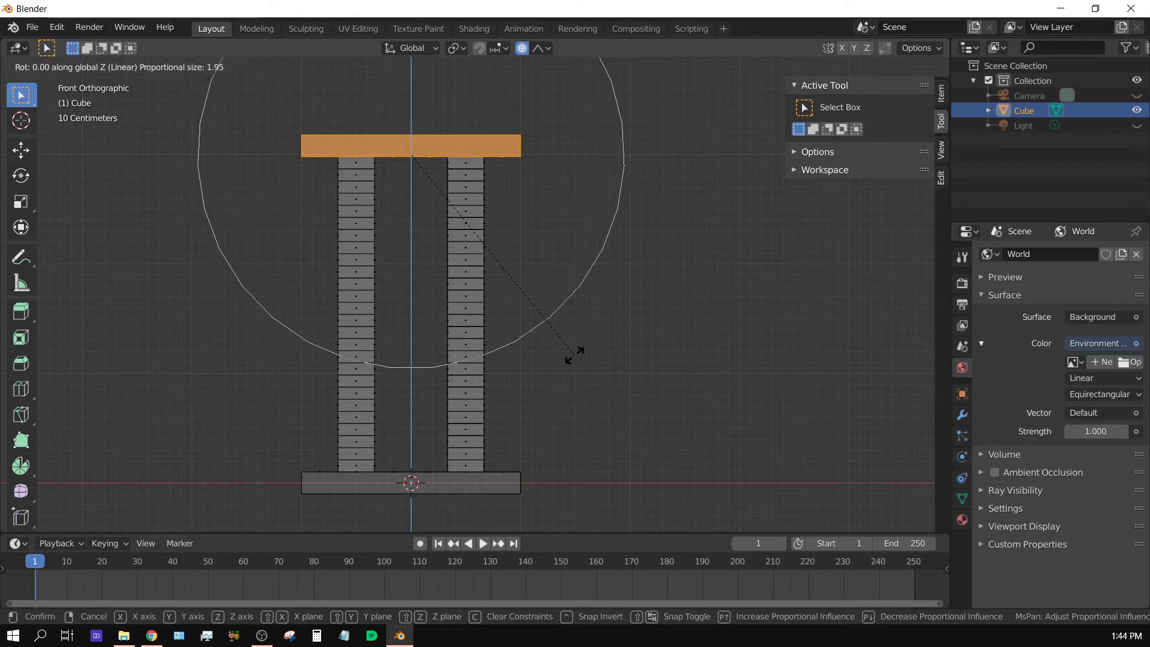
{"action": "scroll", "coordinate": [574, 356], "scroll_direction": "down", "scroll_amount": 1}
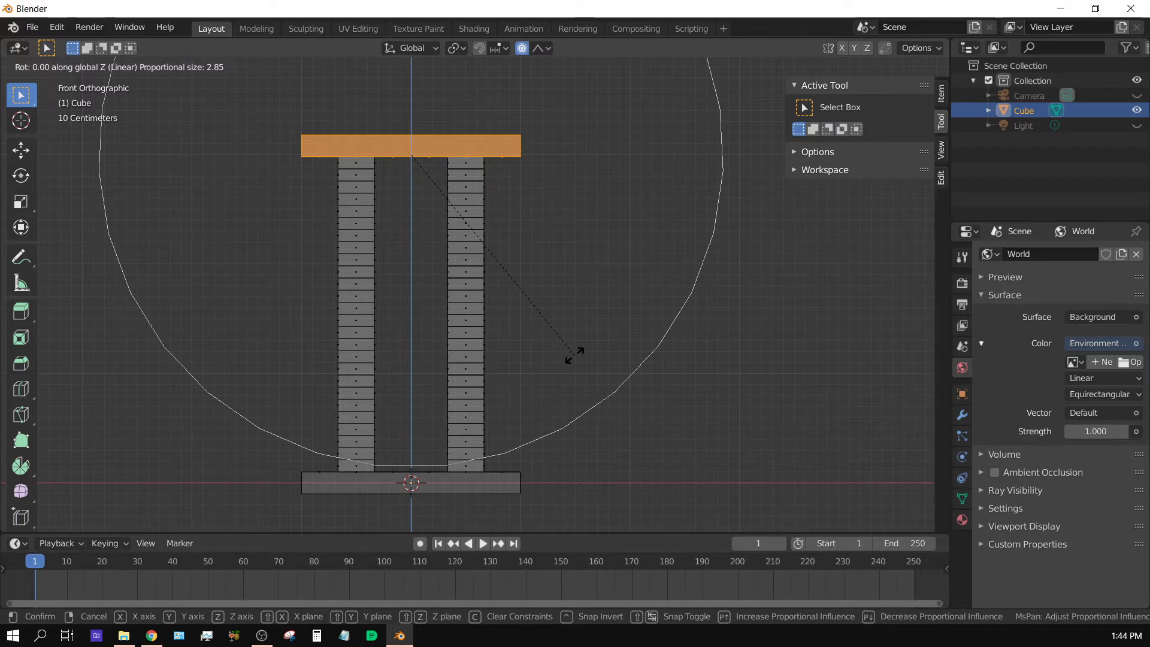
{"action": "type", "text": "180"}
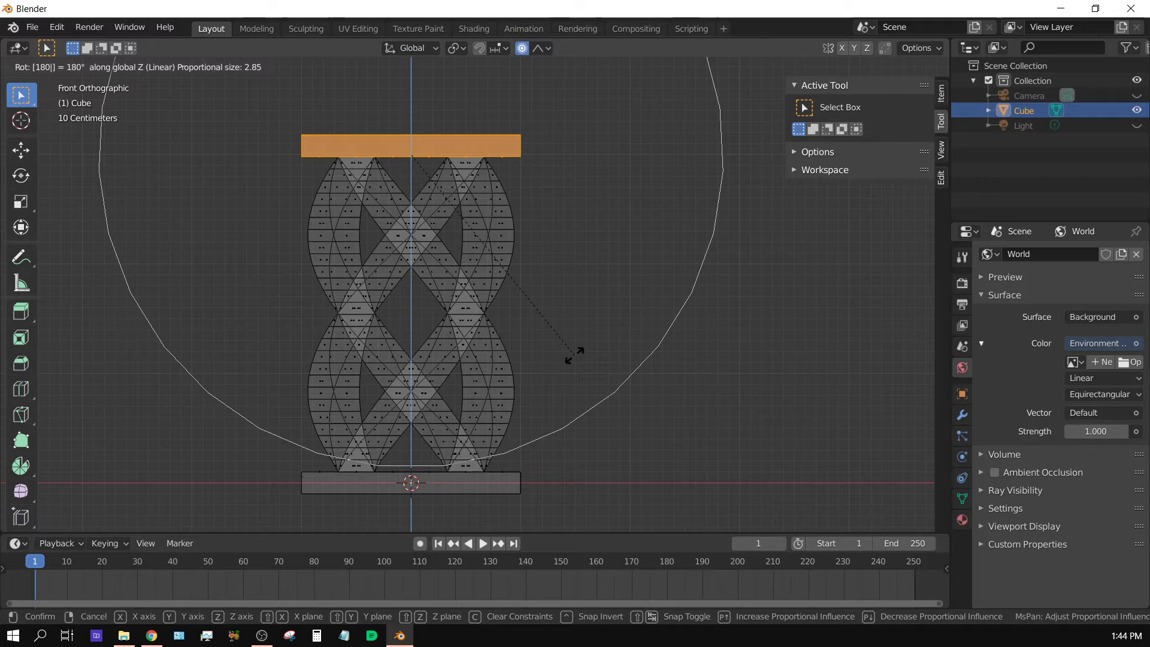
{"action": "key", "text": "Return"}
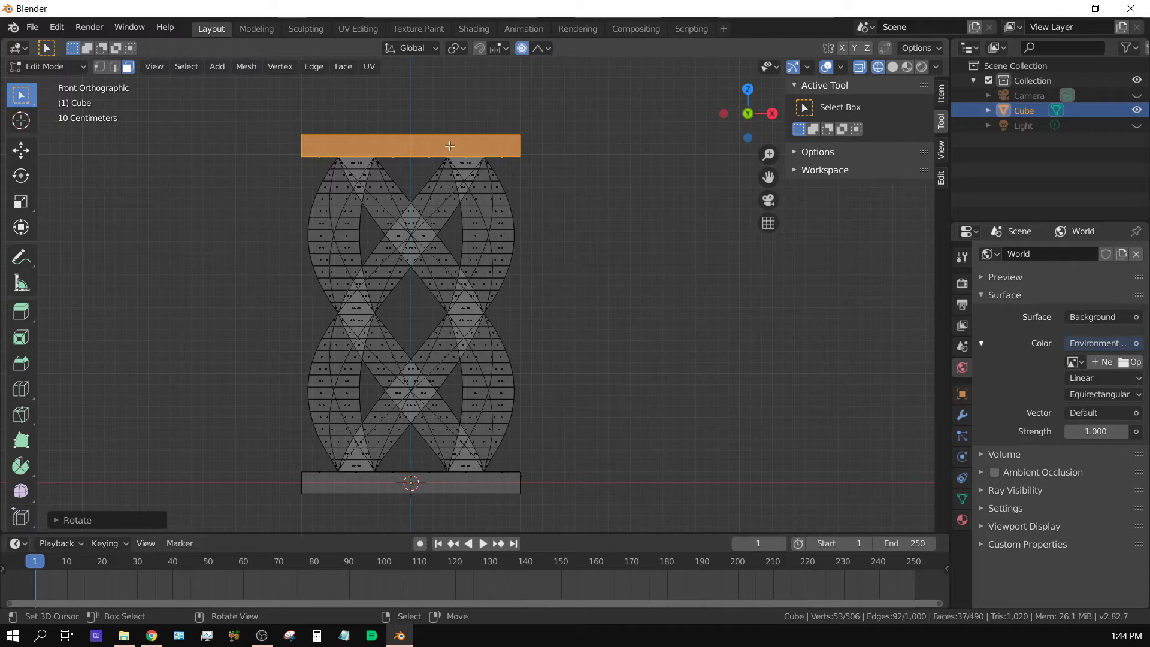
Return to Object Mode in Solid shading and orbit around the twisted ribbons.
{"action": "key", "text": "Tab"}
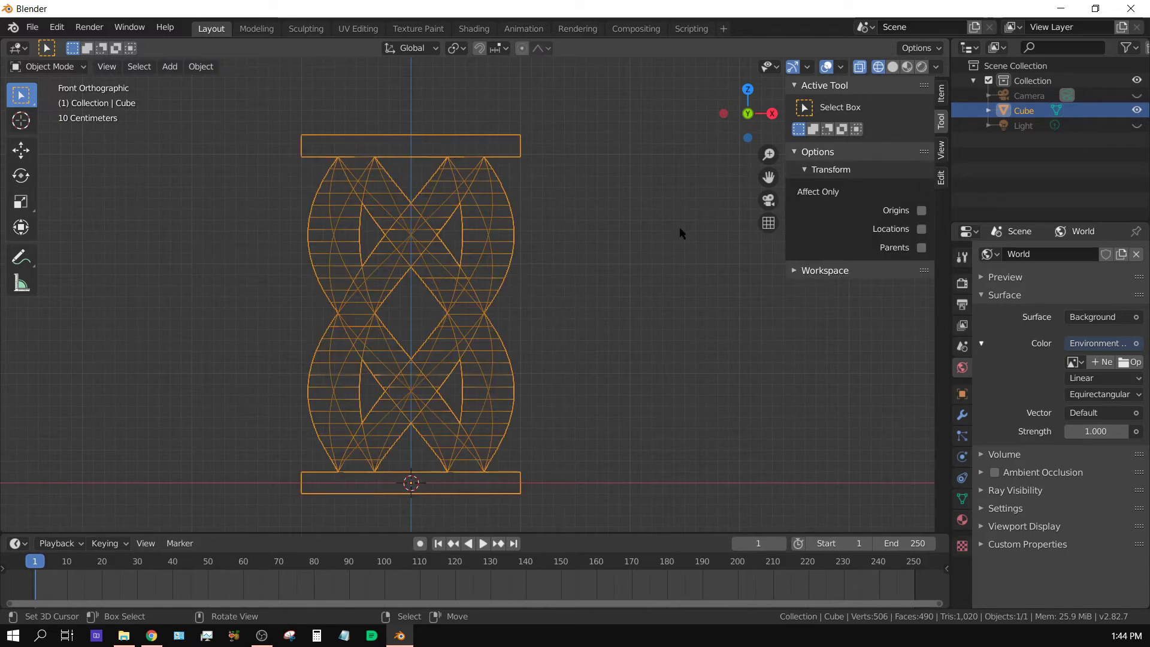
{"action": "left_click", "coordinate": [892, 68]}
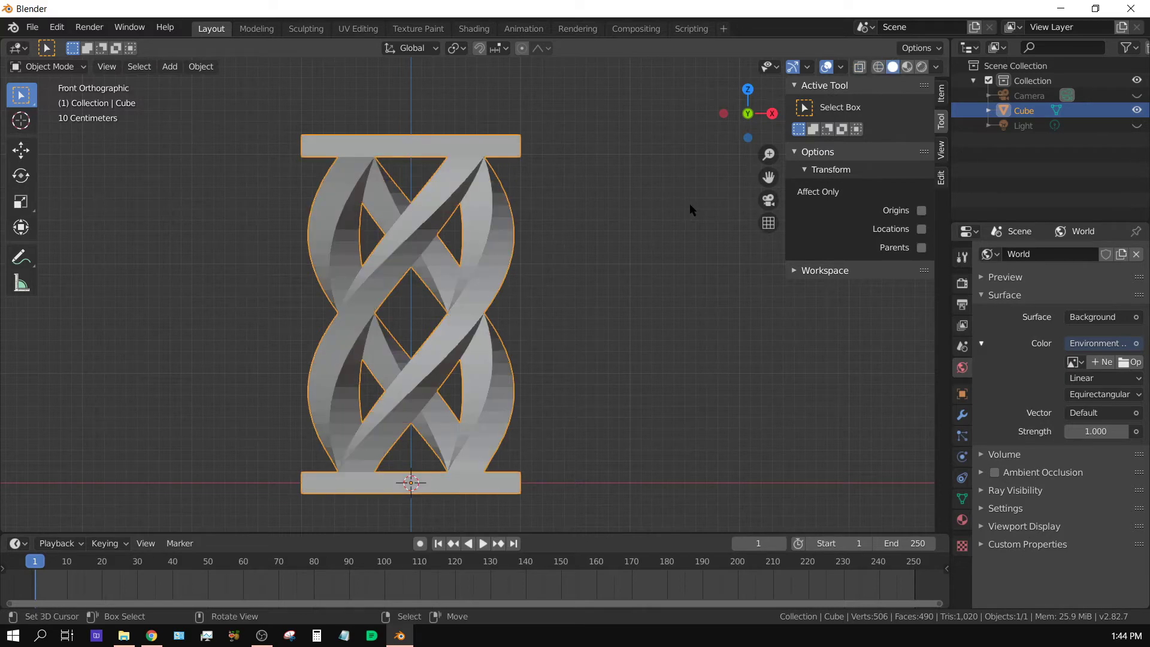
{"action": "middle_click_drag", "start_coordinate": [689, 203], "coordinate": [610, 219]}
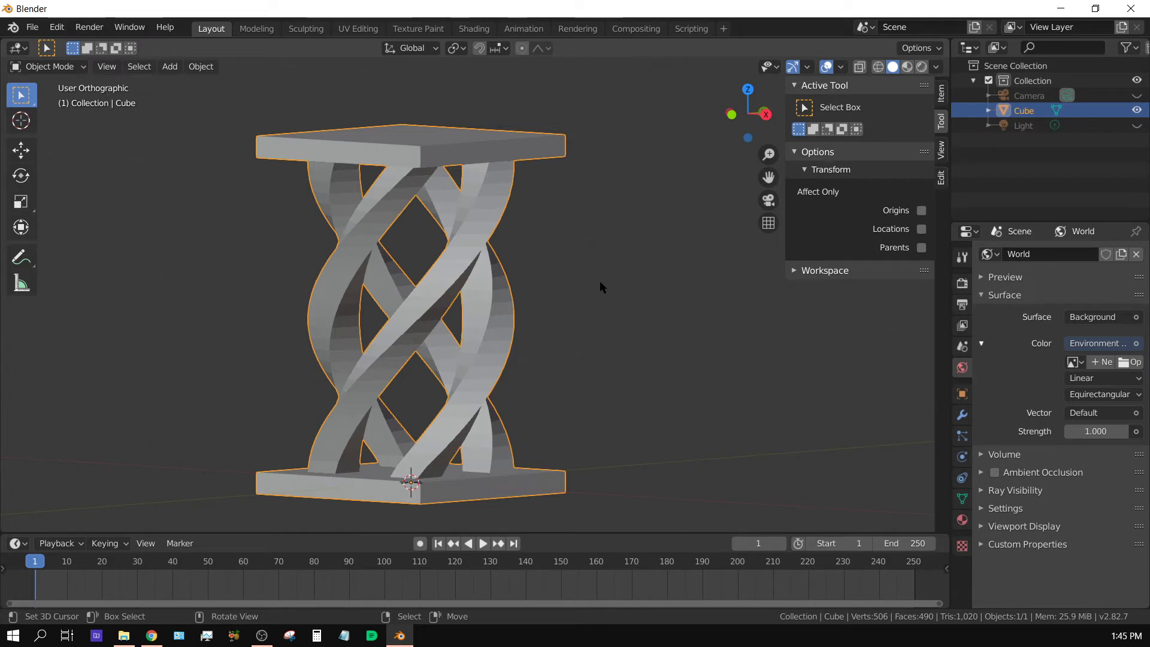
{"action": "left_click", "coordinate": [962, 520]}
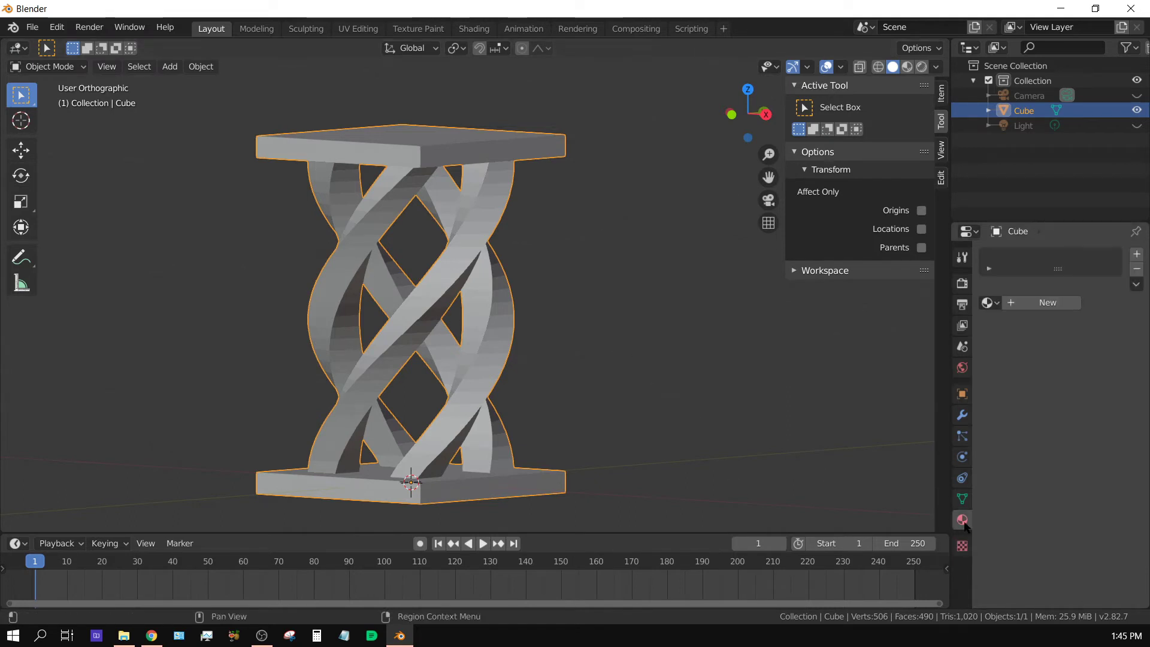
{"action": "left_click", "coordinate": [1039, 303]}
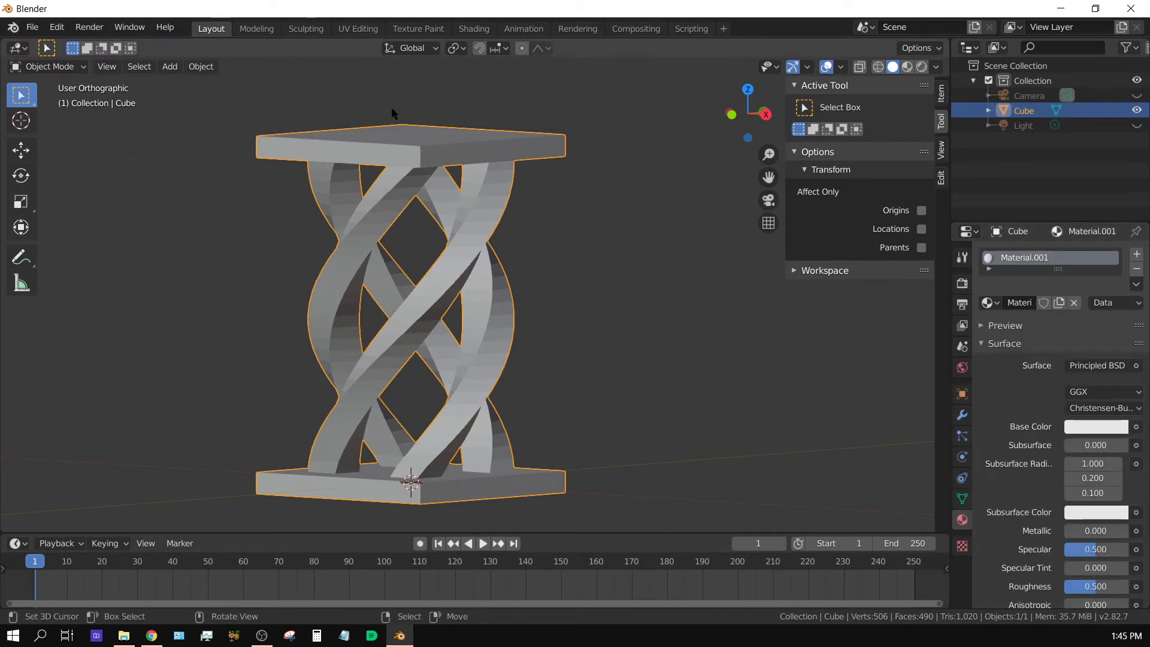
{"action": "left_click", "coordinate": [1094, 427]}
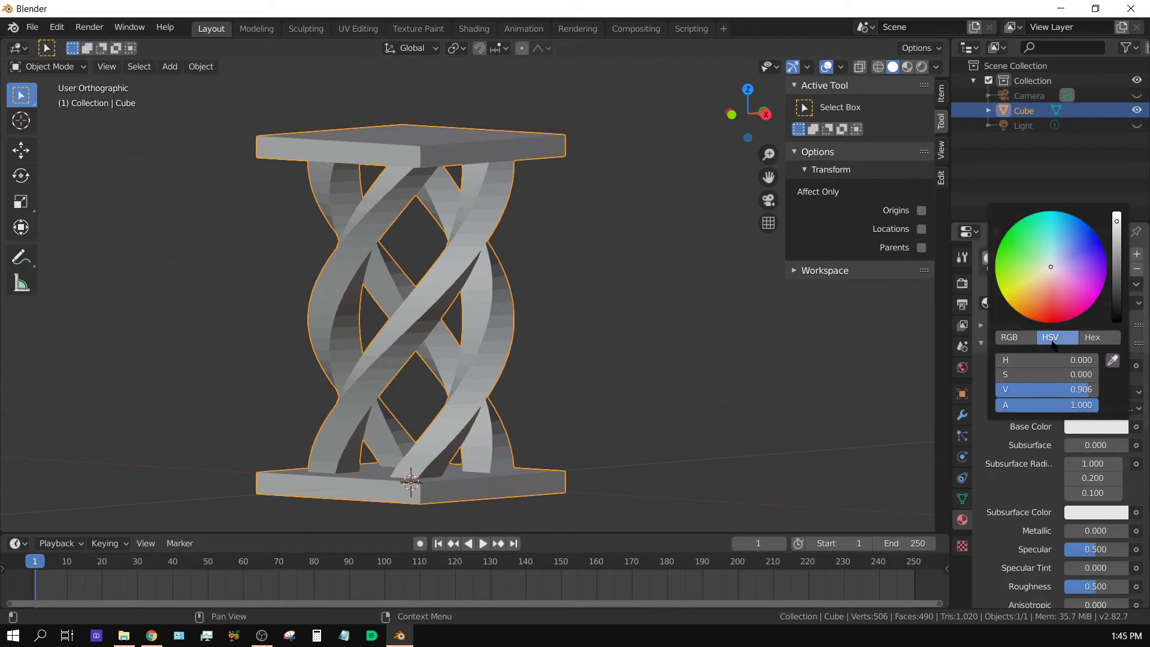
{"action": "left_click_drag", "start_coordinate": [1116, 224], "coordinate": [1116, 320]}
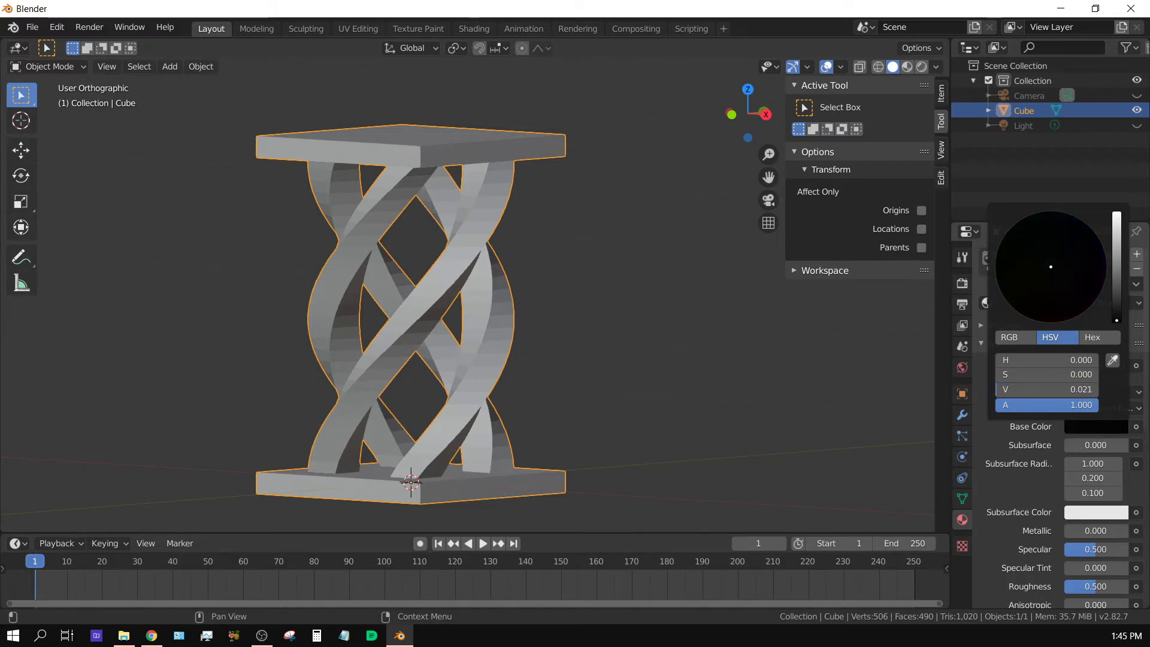
{"action": "scroll", "coordinate": [1018, 558], "scroll_direction": "down", "scroll_amount": 3}
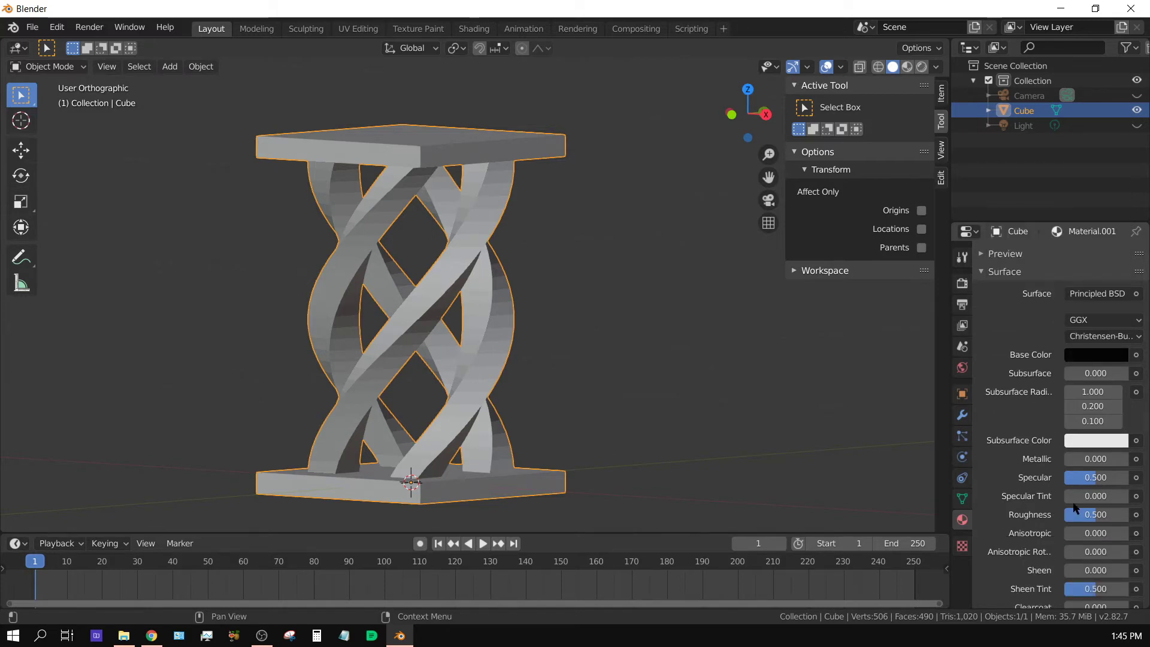
{"action": "left_click_drag", "start_coordinate": [1074, 514], "coordinate": [1029, 514]}
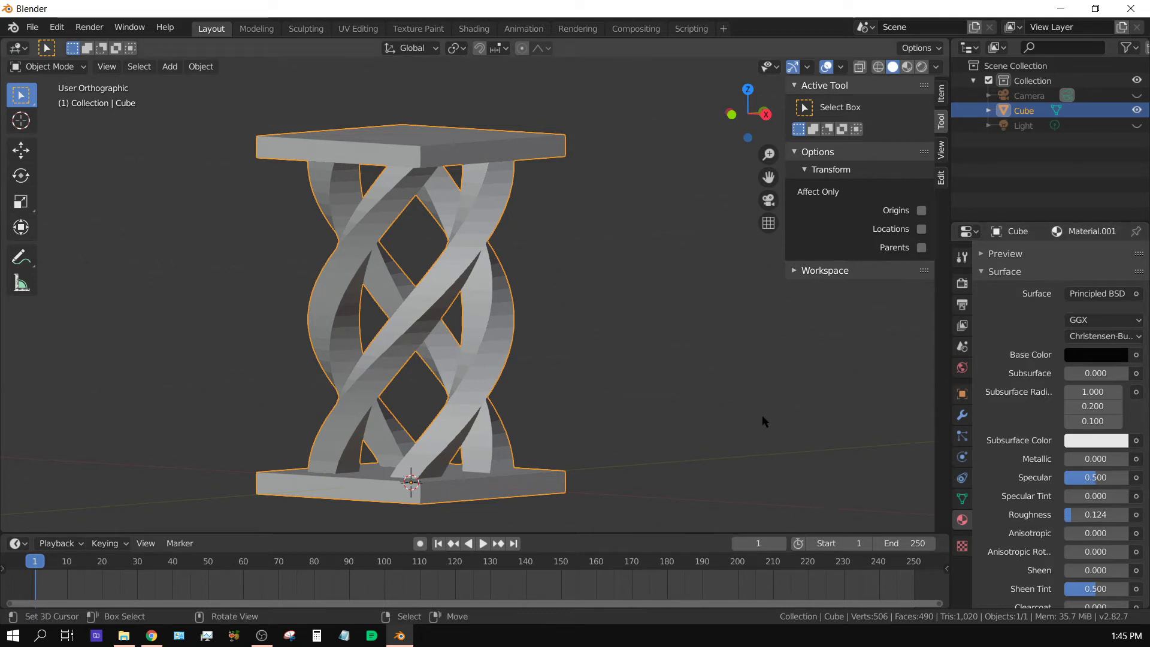
{"action": "scroll", "coordinate": [1113, 275], "scroll_direction": "up", "scroll_amount": 3}
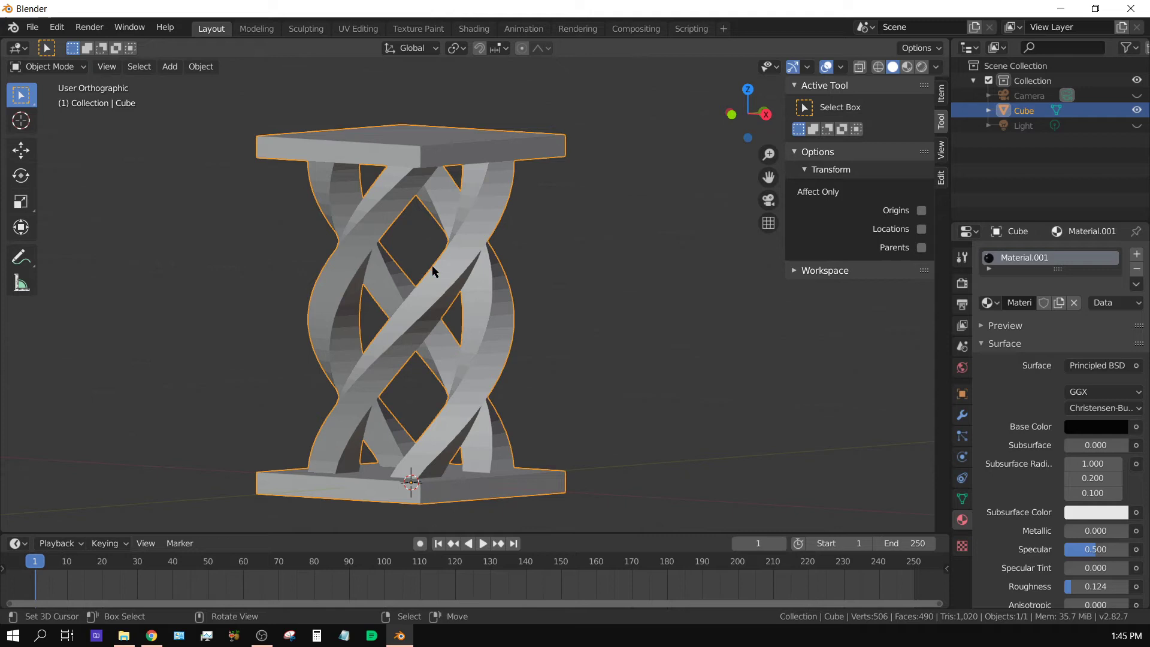
Add a material slot with new Material.002, Metallic 1.0 and Roughness 0.1.
{"action": "left_click", "coordinate": [1136, 257]}
{"action": "left_click", "coordinate": [1036, 339]}
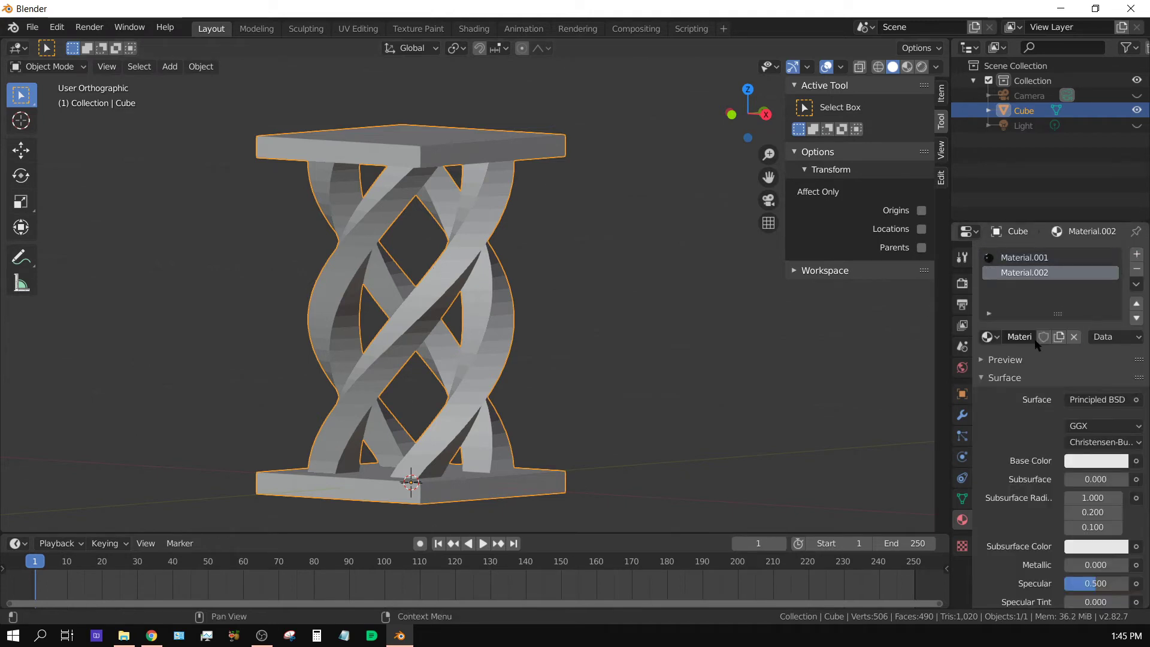
{"action": "scroll", "coordinate": [1060, 479], "scroll_direction": "down", "scroll_amount": 4}
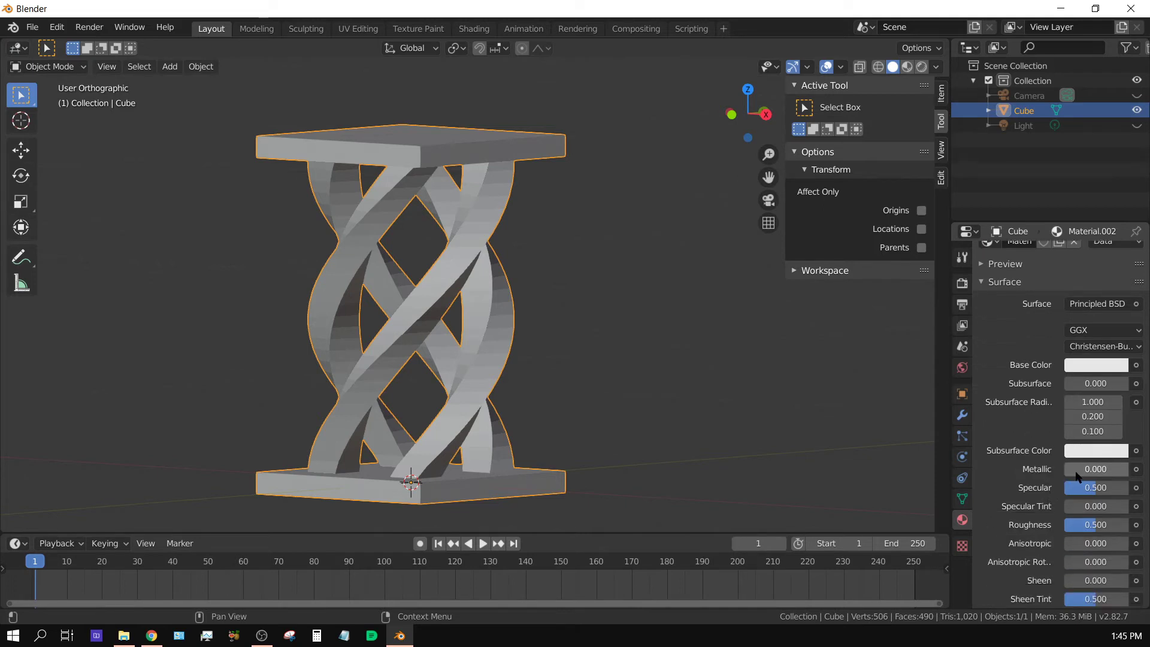
{"action": "left_click_drag", "start_coordinate": [1068, 469], "coordinate": [1120, 497]}
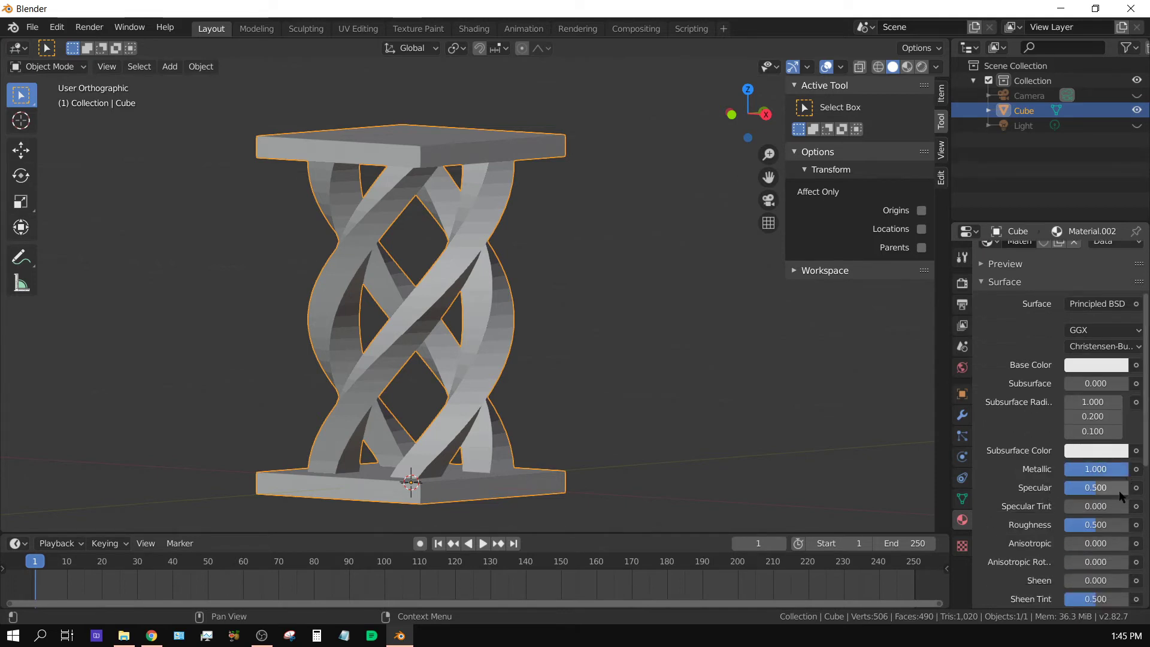
{"action": "left_click", "coordinate": [1091, 525]}
{"action": "type", "text": "0.1"}
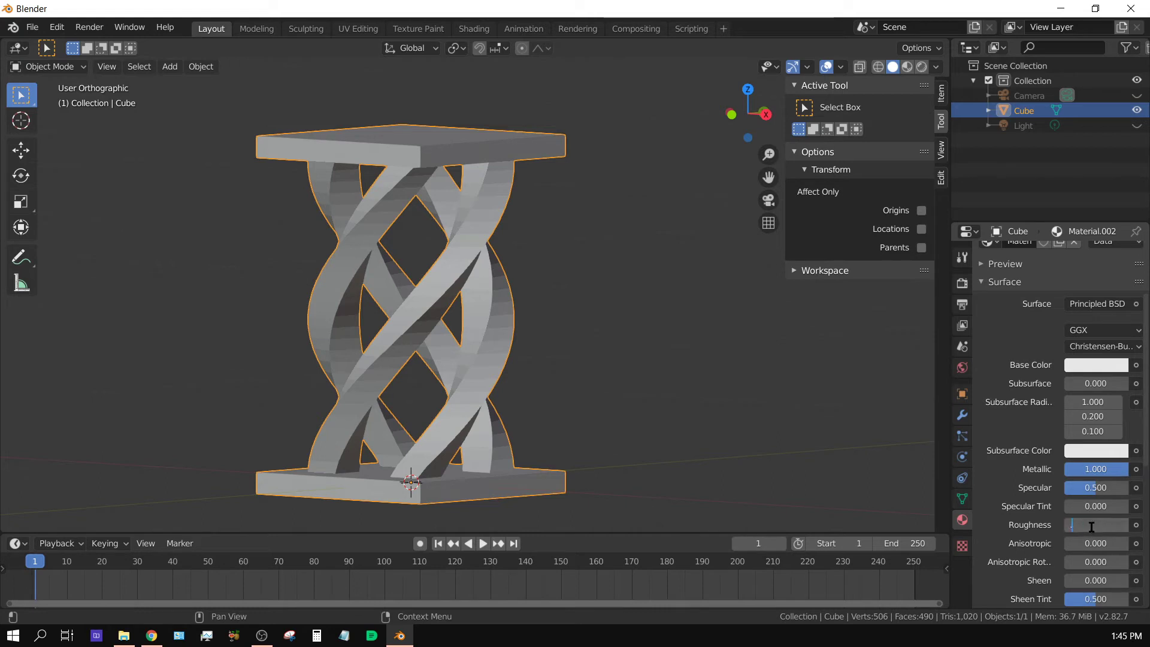
{"action": "key", "text": "Return"}
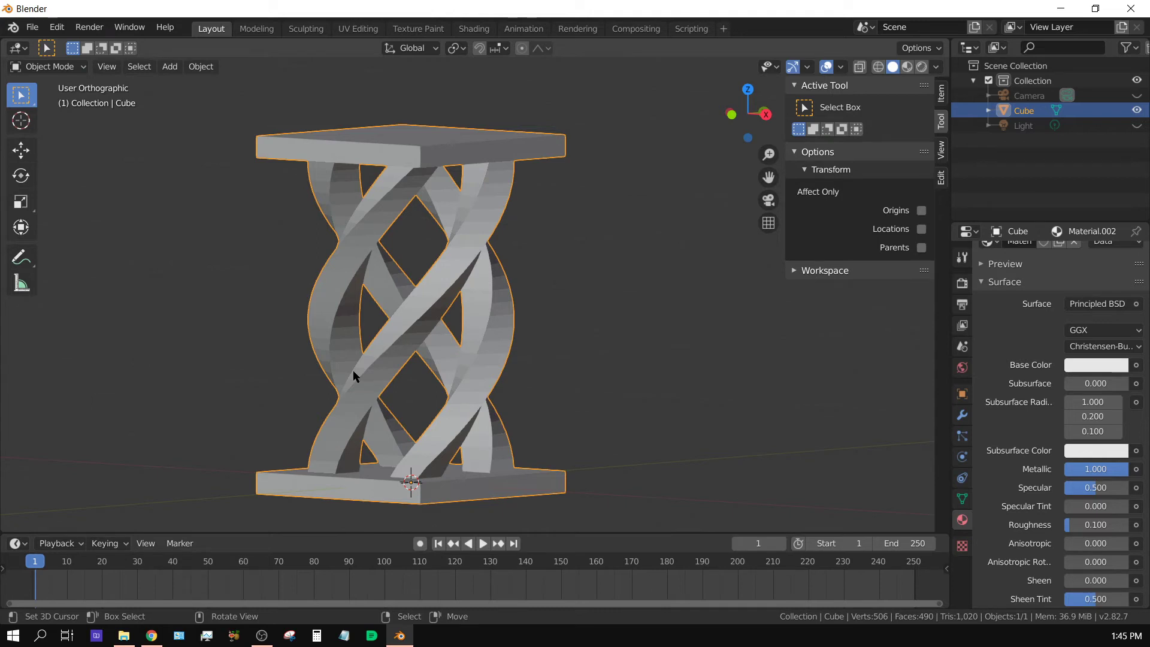
Enter Edit Mode in front view with nothing selected and wireframe shading.
{"action": "key", "text": "KP_1"}
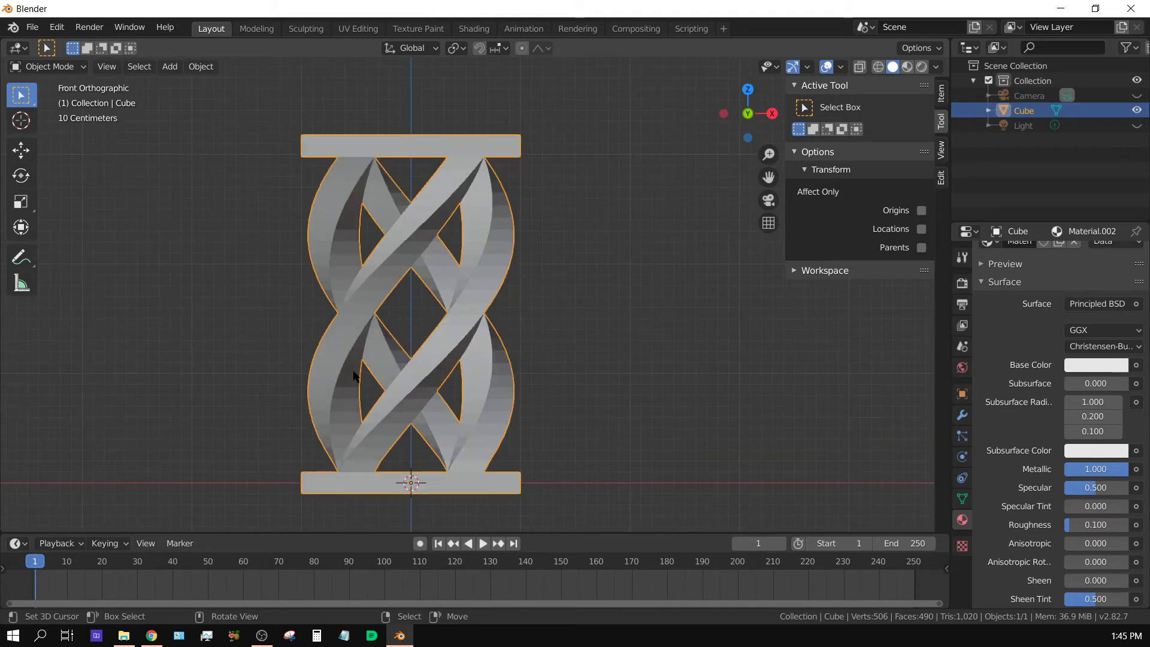
{"action": "key", "text": "Tab"}
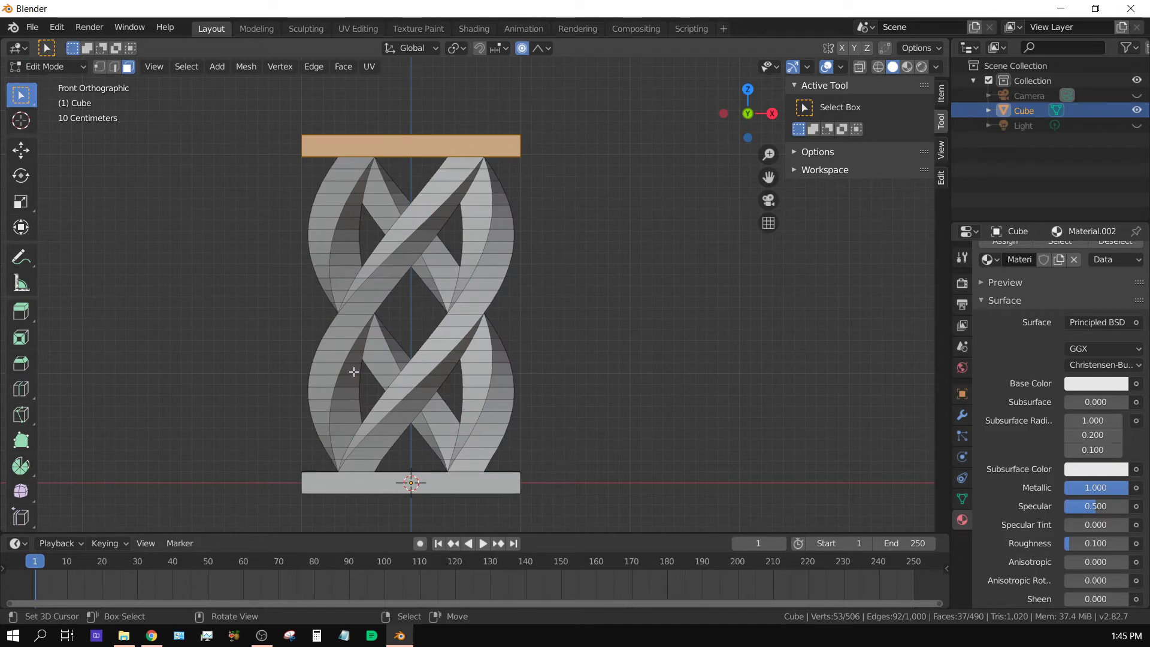
{"action": "key", "text": "a"}
{"action": "key", "text": "alt+a"}
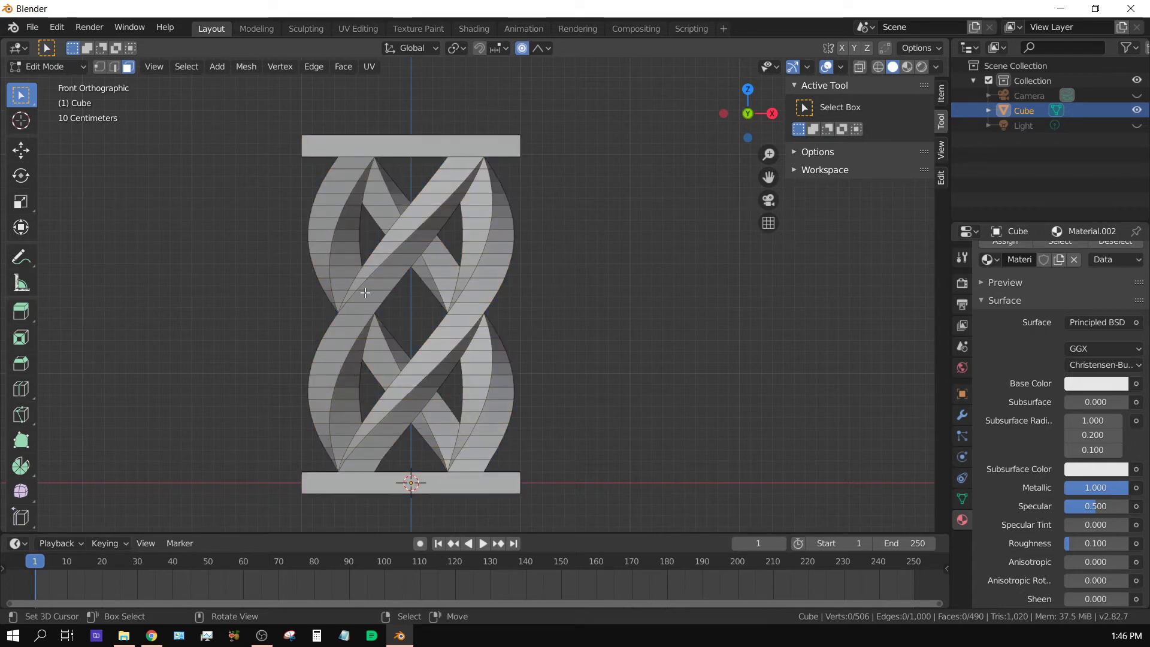
{"action": "key", "text": "z"}
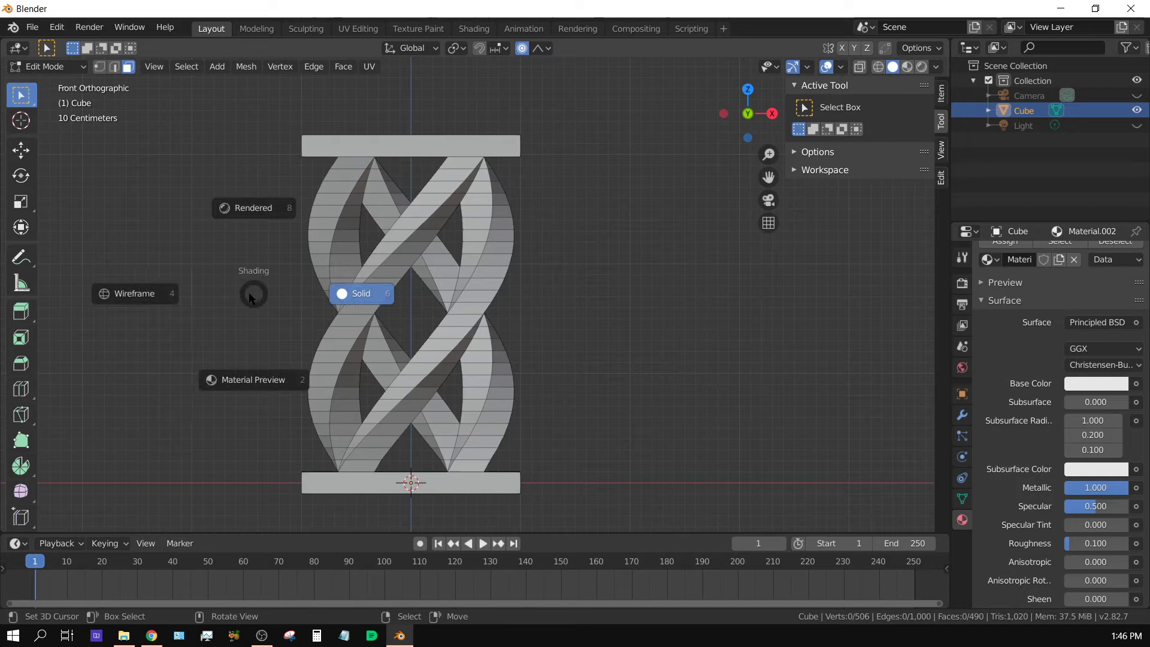
{"action": "left_click", "coordinate": [133, 295]}
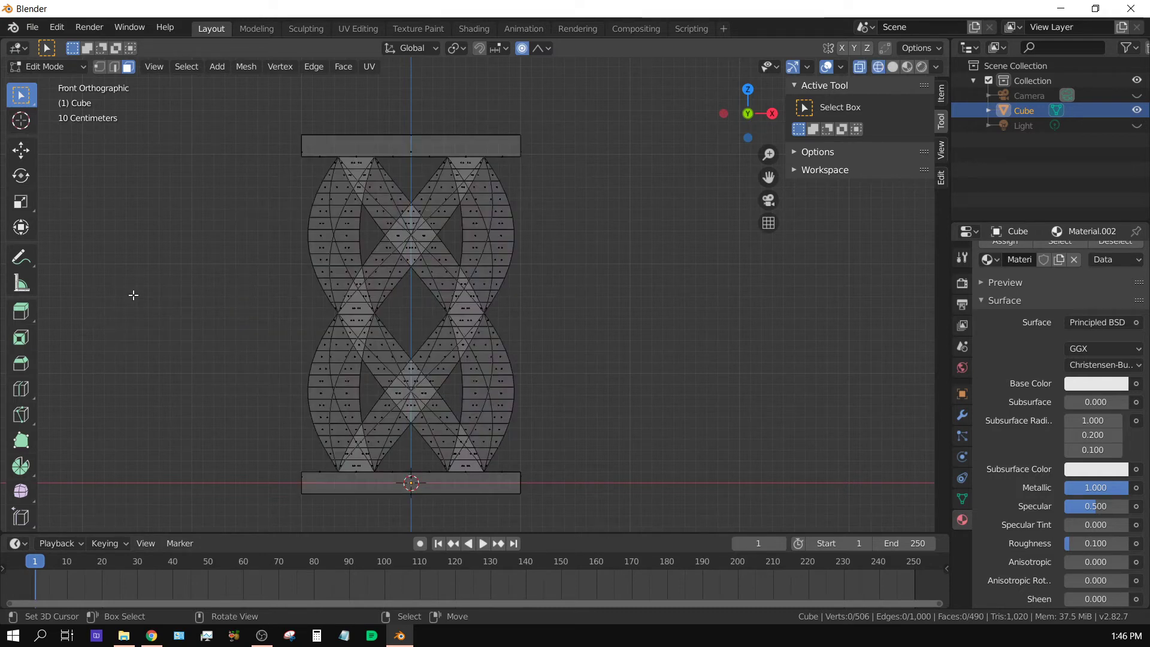
Box-select the twisted ribbons between the plates and assign them Material.002.
{"action": "key", "text": "b"}
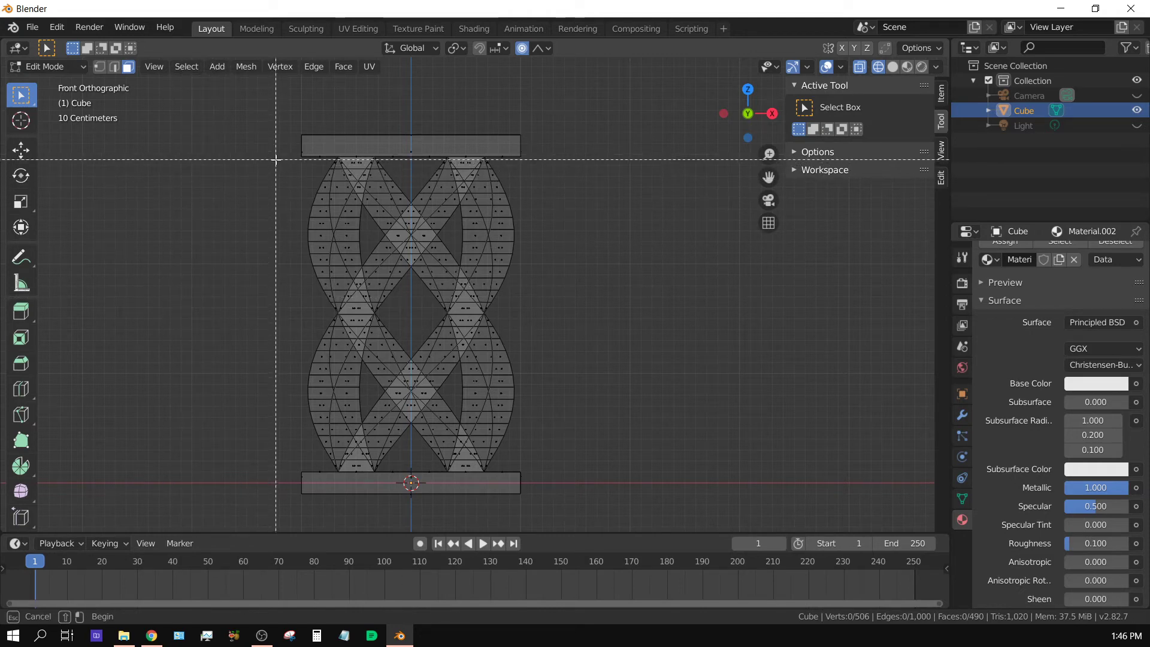
{"action": "left_click_drag", "start_coordinate": [275, 160], "coordinate": [540, 469]}
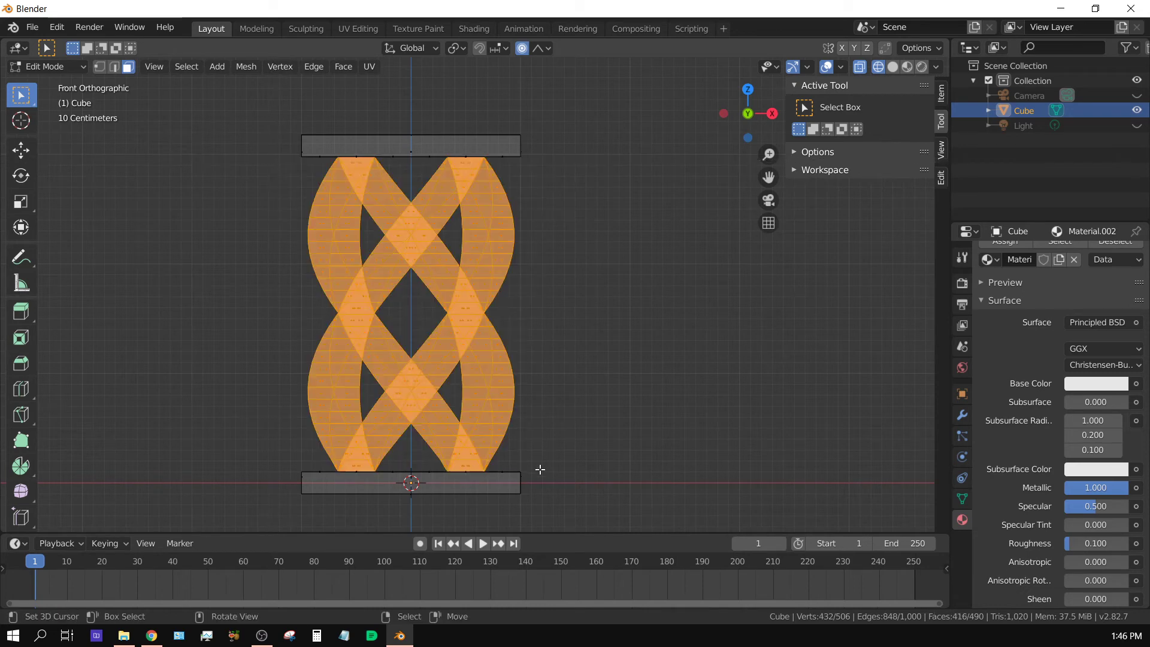
{"action": "middle_click_drag", "start_coordinate": [539, 467], "coordinate": [547, 434]}
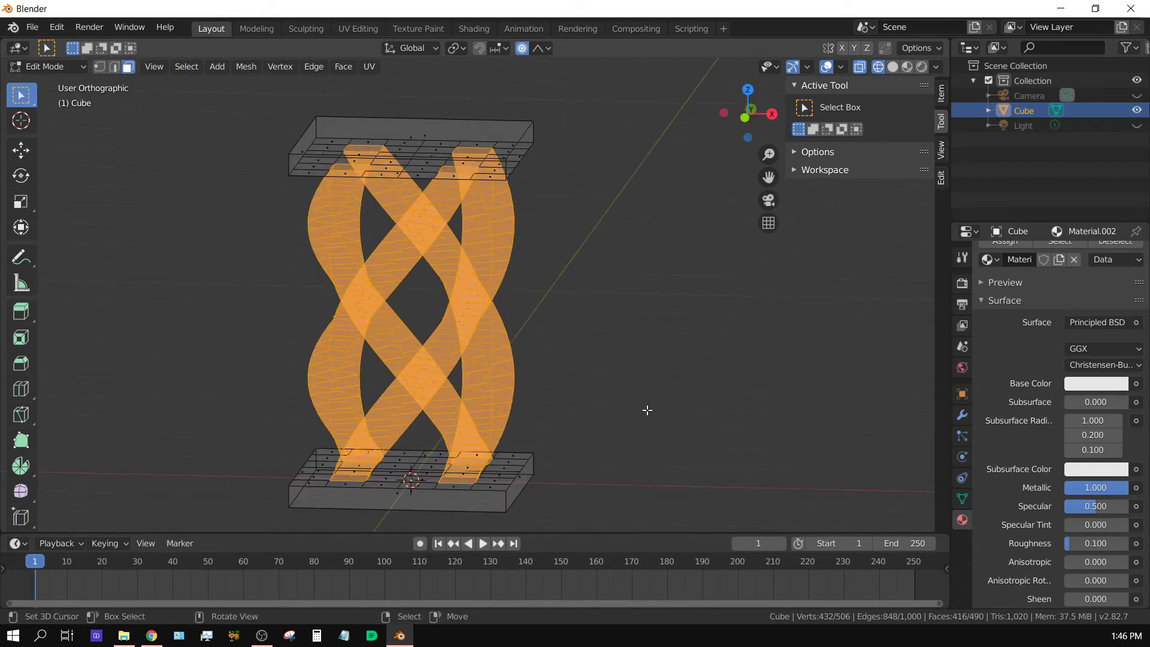
{"action": "scroll", "coordinate": [1042, 460], "scroll_direction": "up", "scroll_amount": 4}
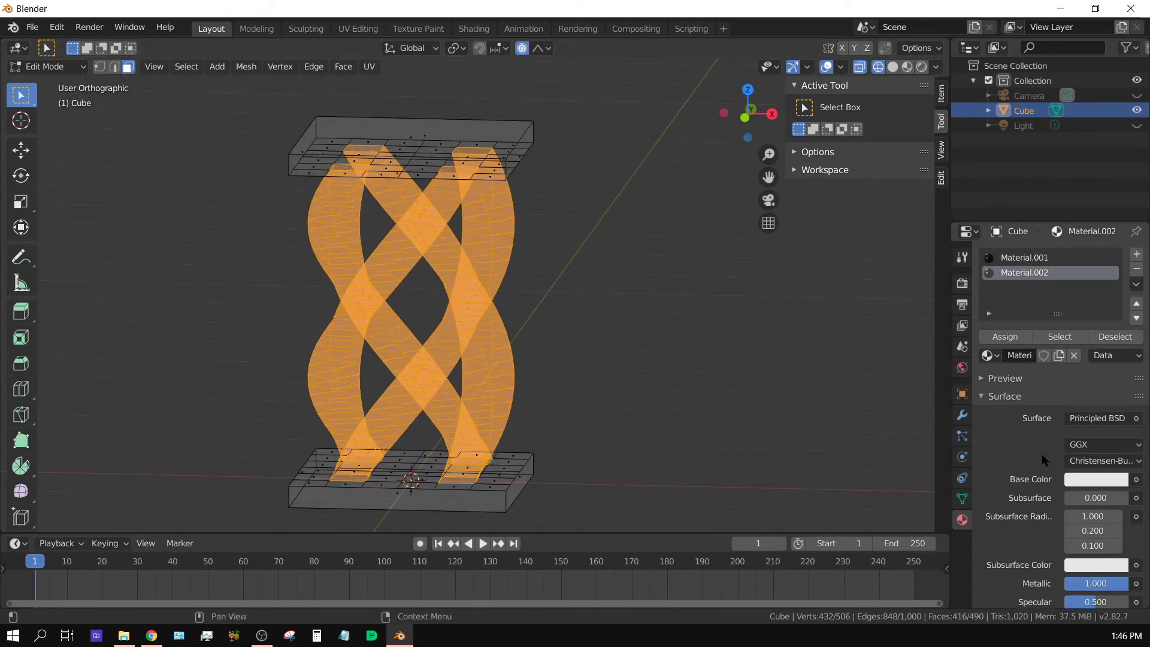
{"action": "left_click", "coordinate": [1004, 336]}
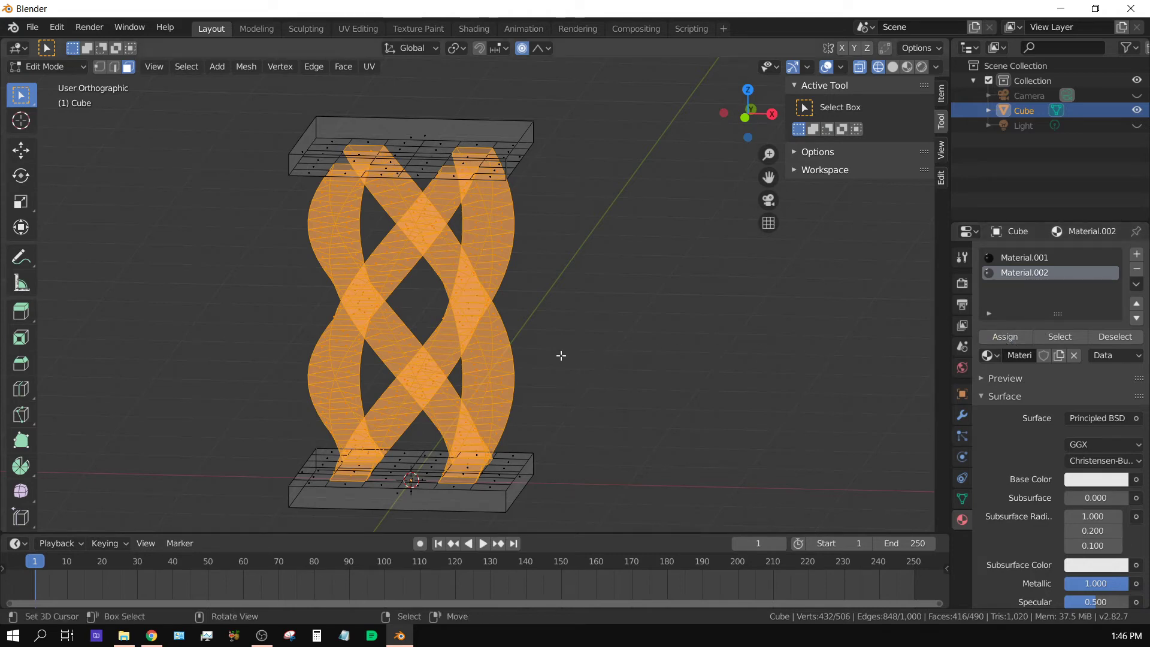
Back in Object Mode, preview the materials and shade the sculpture smooth.
{"action": "key", "text": "Tab"}
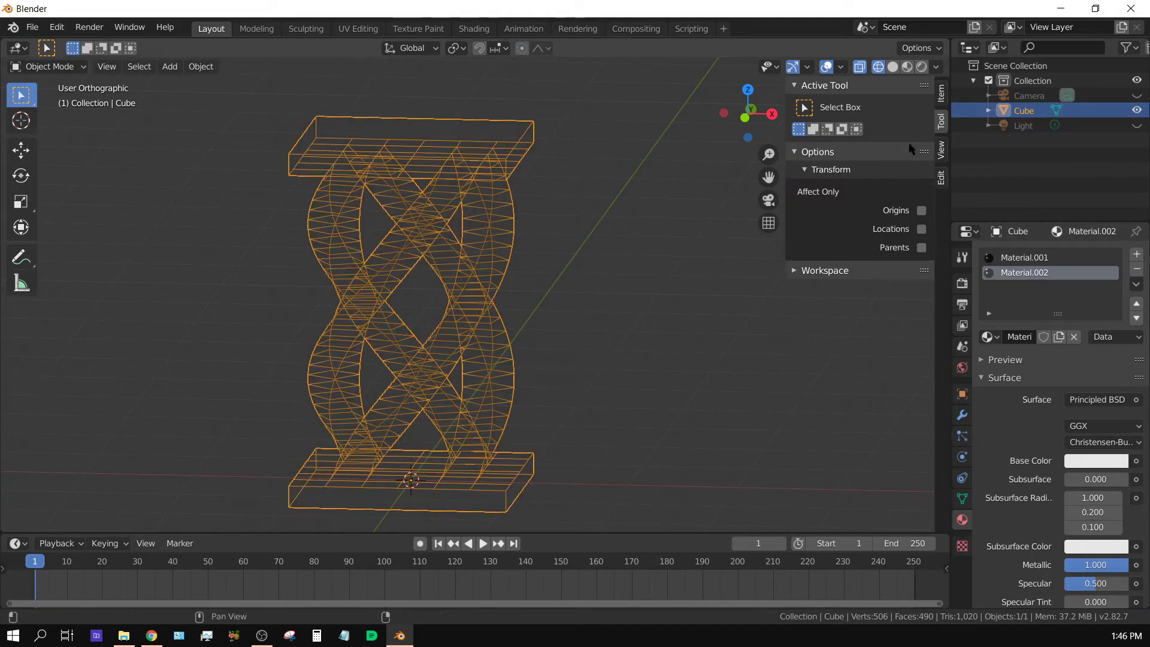
{"action": "left_click", "coordinate": [908, 66]}
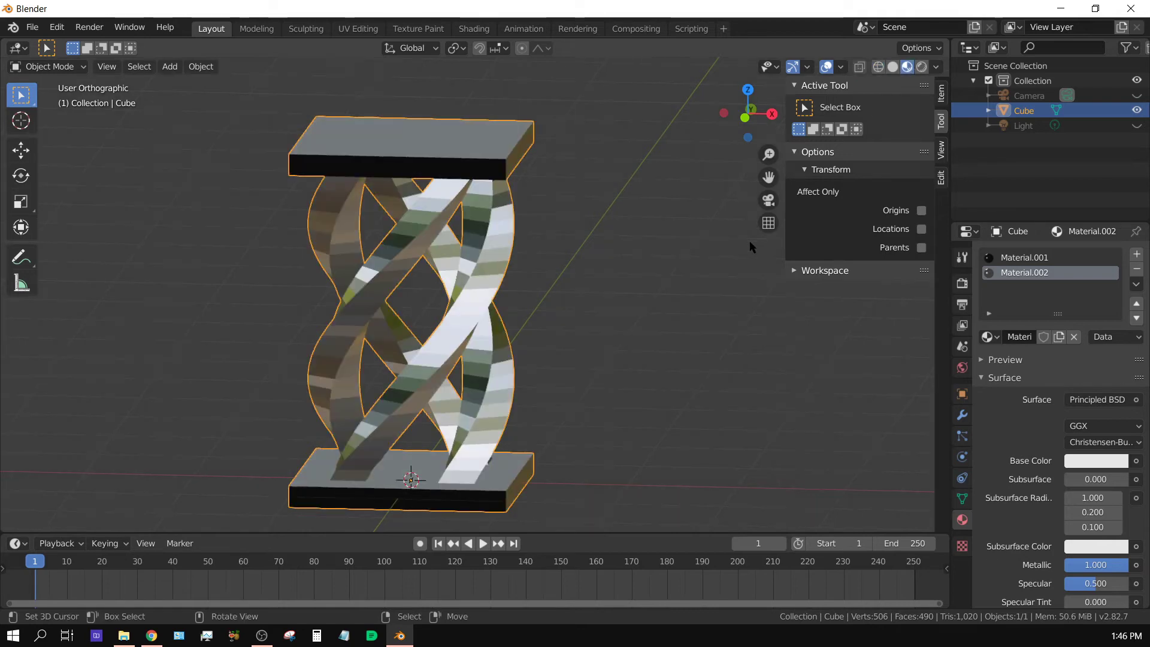
{"action": "middle_click_drag", "start_coordinate": [656, 301], "coordinate": [572, 313]}
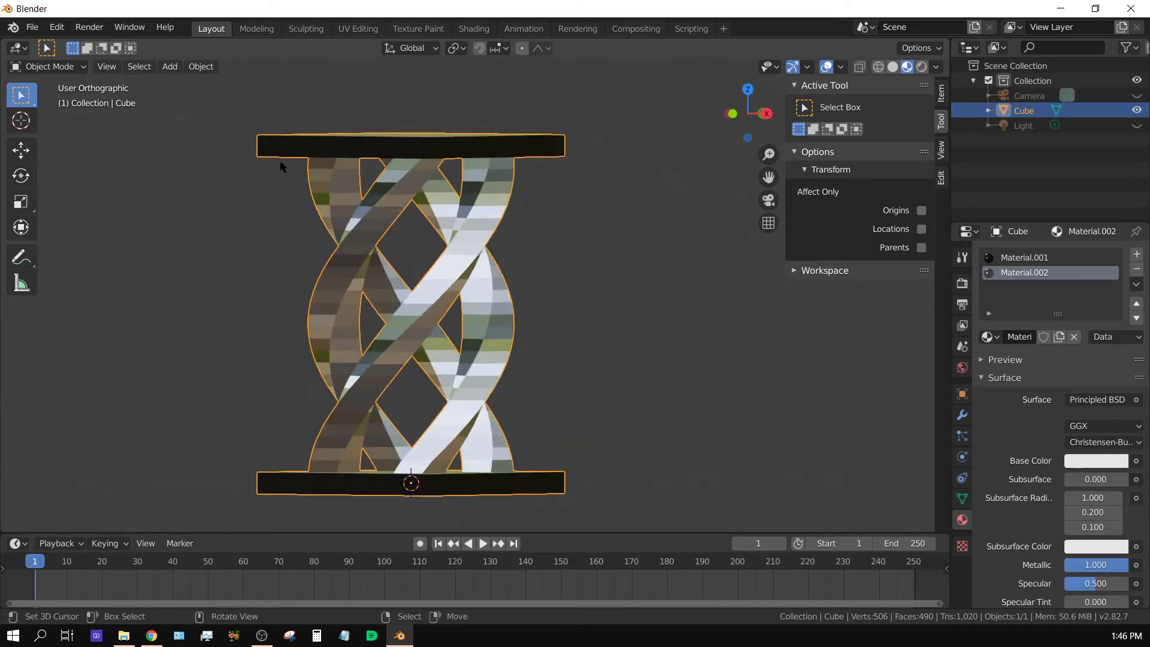
{"action": "left_click", "coordinate": [203, 69]}
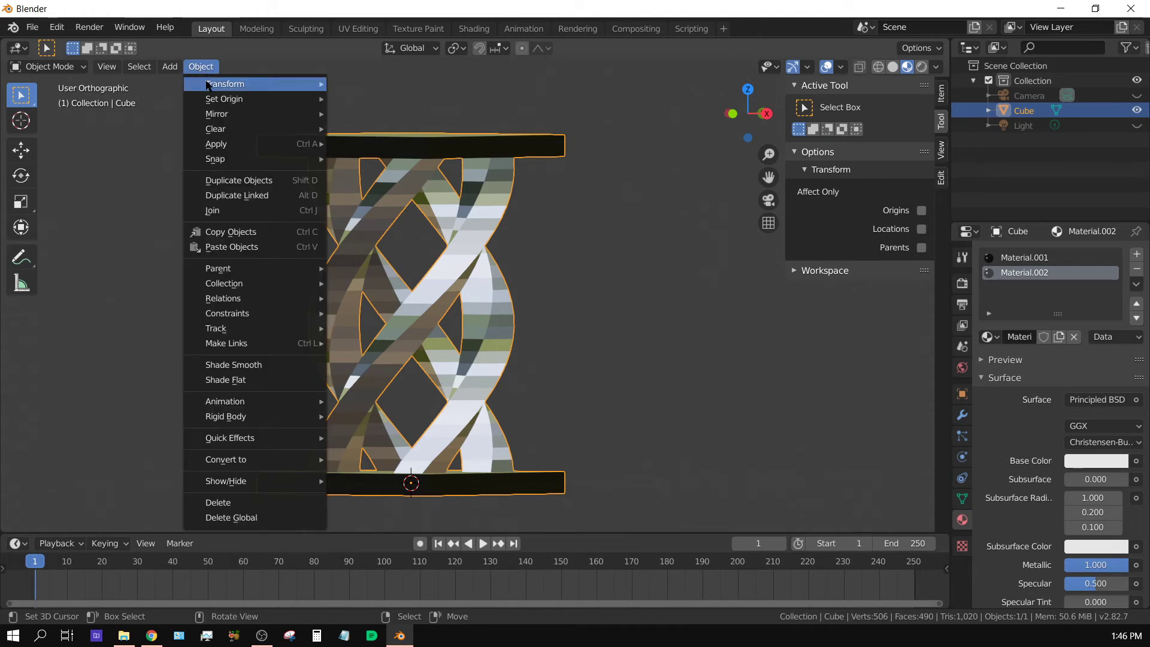
{"action": "left_click", "coordinate": [249, 367]}
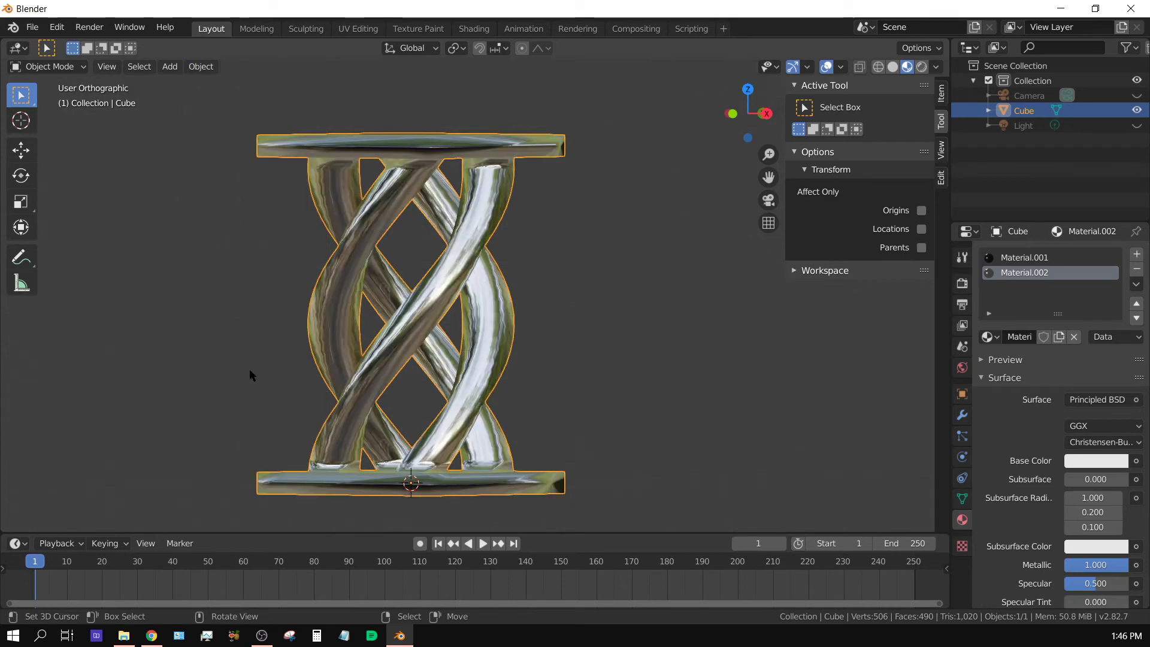
Add an Edge Split modifier so the plates keep crisp edges.
{"action": "middle_click_drag", "start_coordinate": [368, 372], "coordinate": [803, 298]}
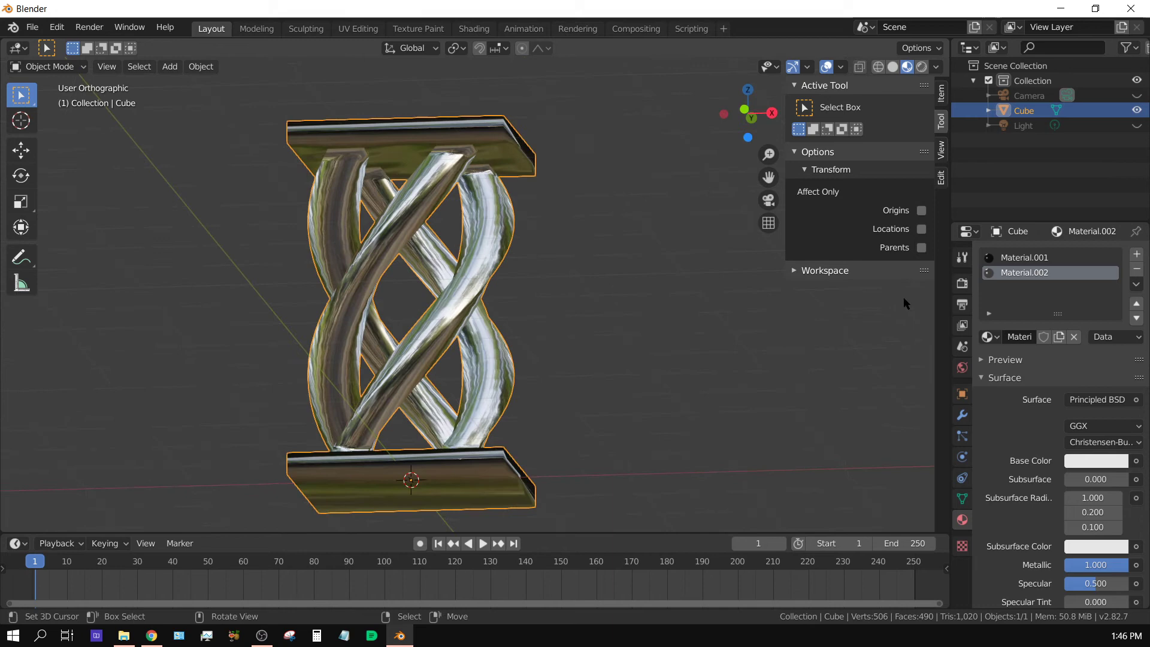
{"action": "left_click", "coordinate": [961, 414]}
{"action": "left_click", "coordinate": [1021, 256]}
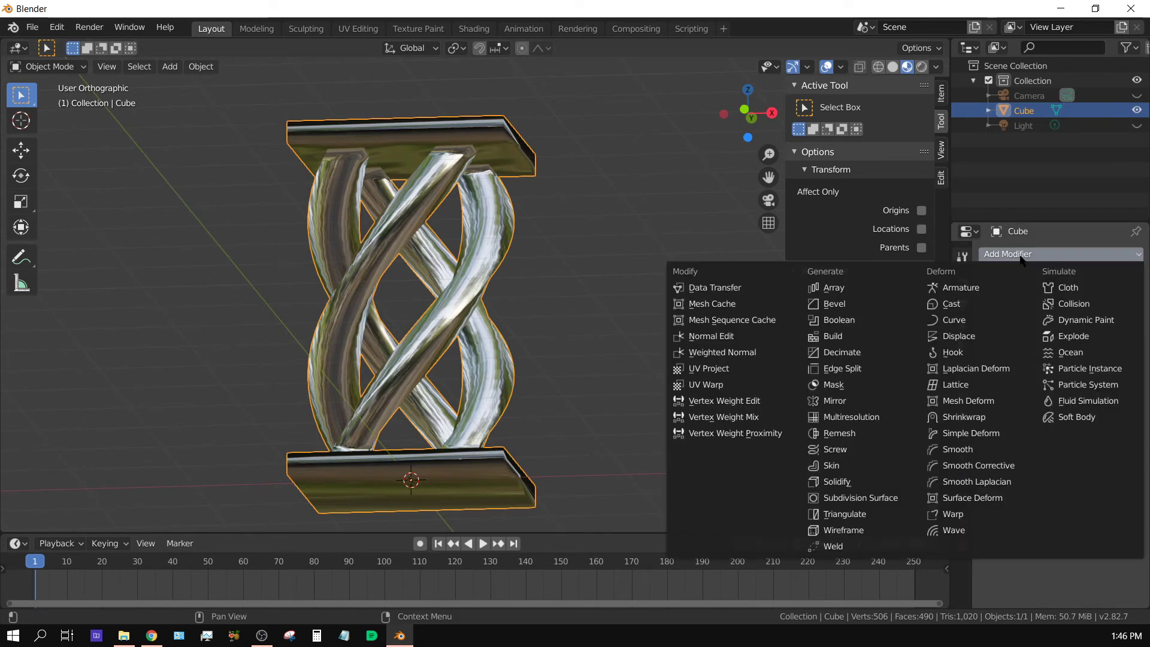
{"action": "left_click", "coordinate": [844, 369]}
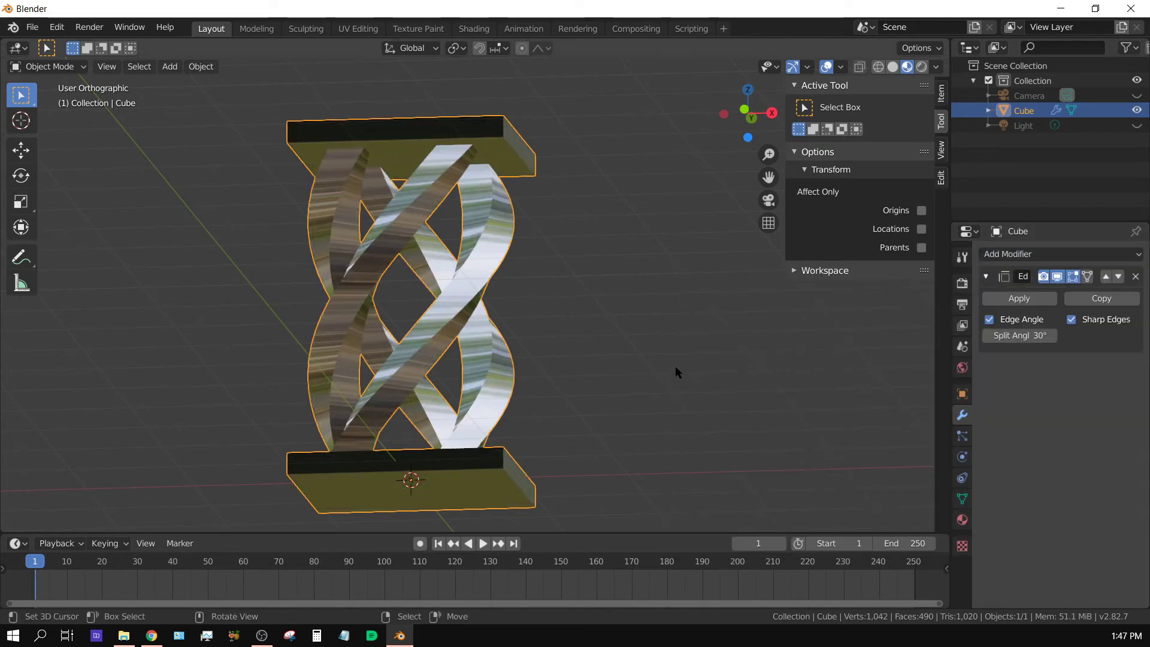
{"action": "middle_click_drag", "start_coordinate": [542, 335], "coordinate": [550, 387]}
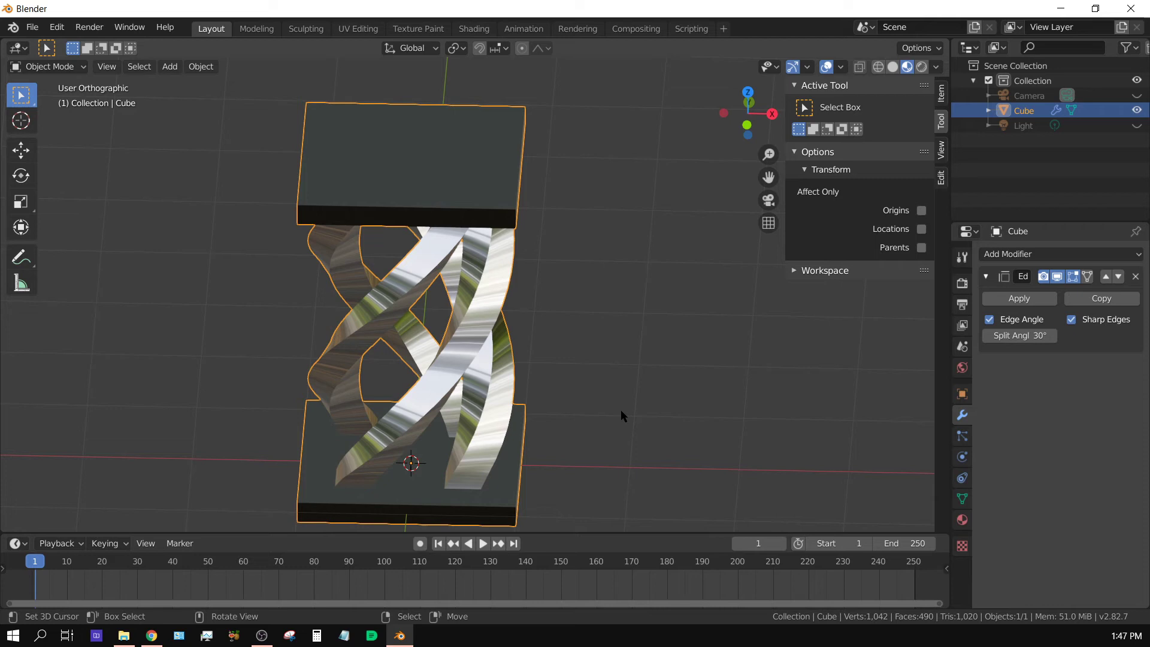
Enter Edit Mode on the sculpture in front view with wireframe shading.
{"action": "key", "text": "Tab"}
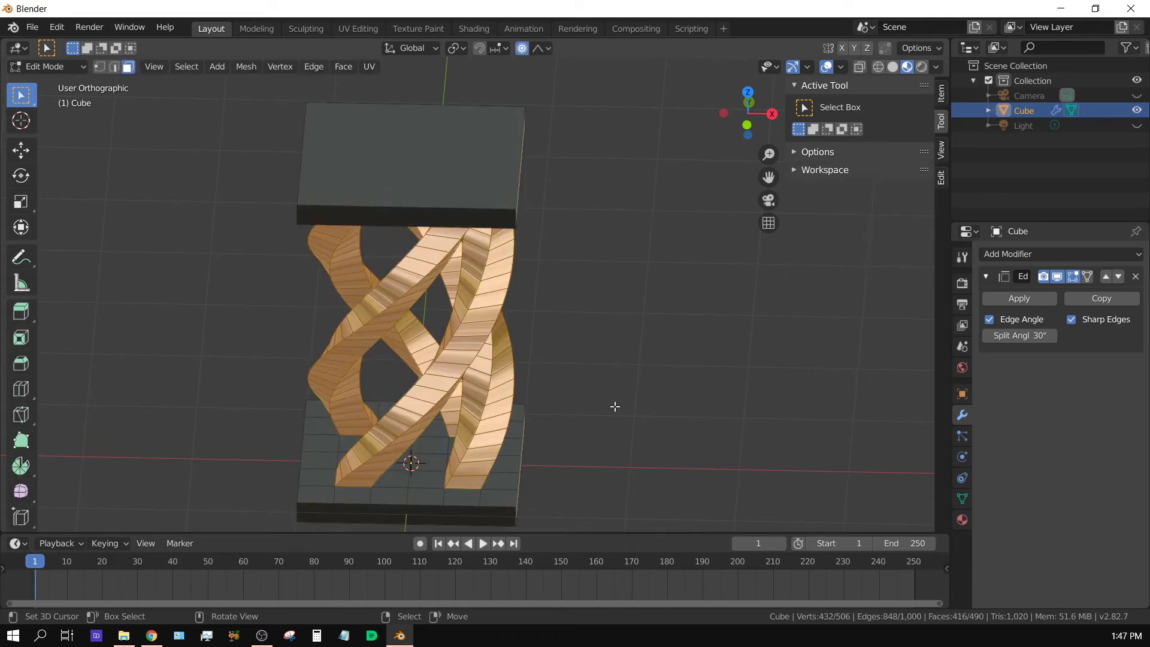
{"action": "key", "text": "KP_1"}
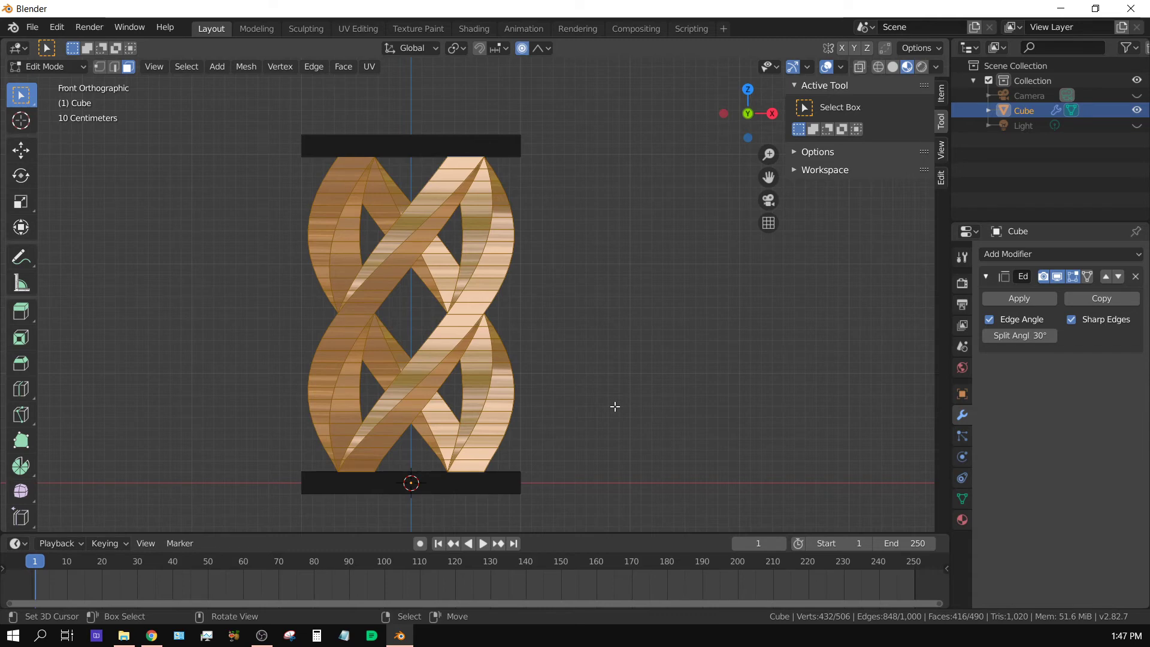
{"action": "key", "text": "z"}
{"action": "left_click", "coordinate": [508, 406]}
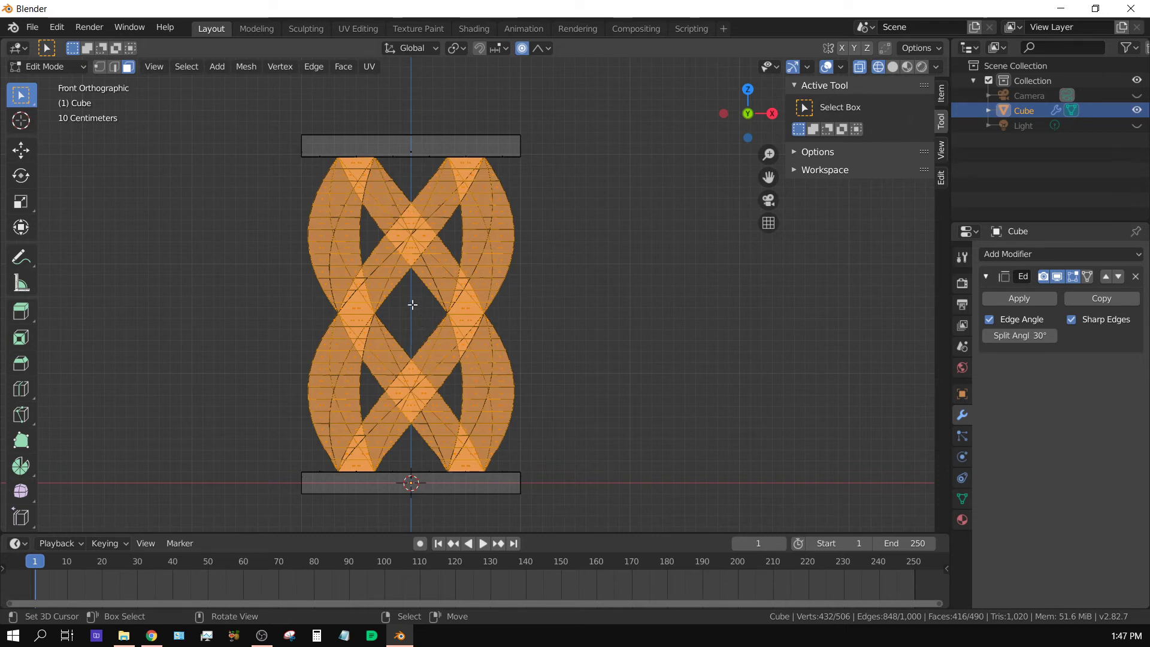
Subdivide the selected ribbon faces with 2 cuts.
{"action": "left_click", "coordinate": [311, 67]}
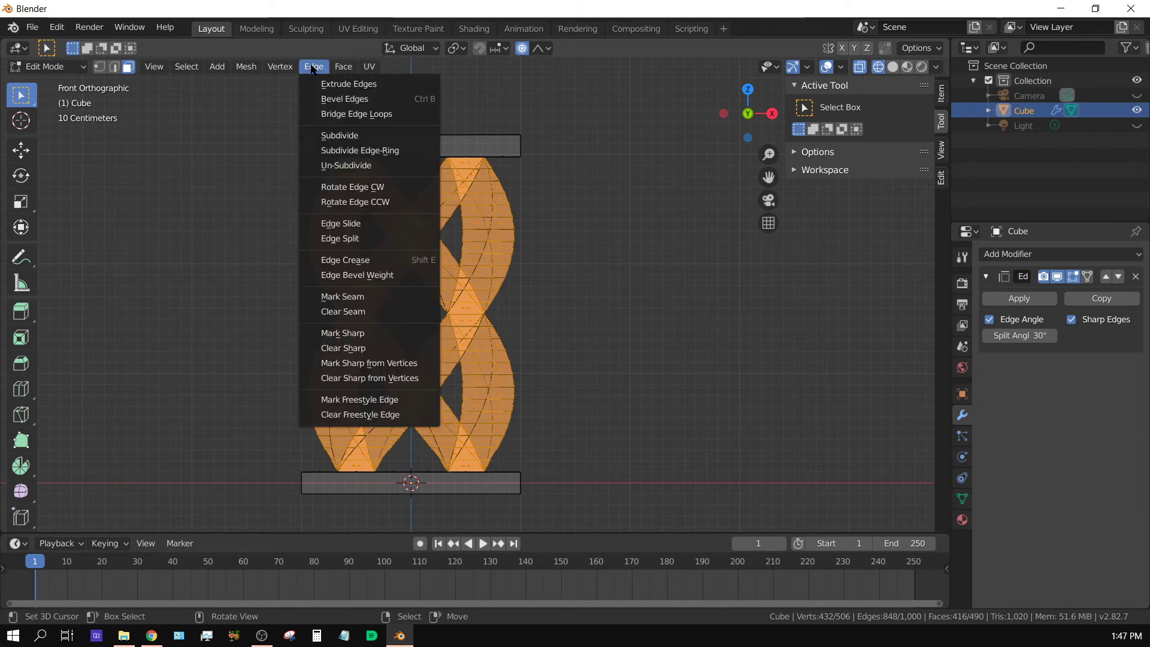
{"action": "left_click", "coordinate": [342, 137]}
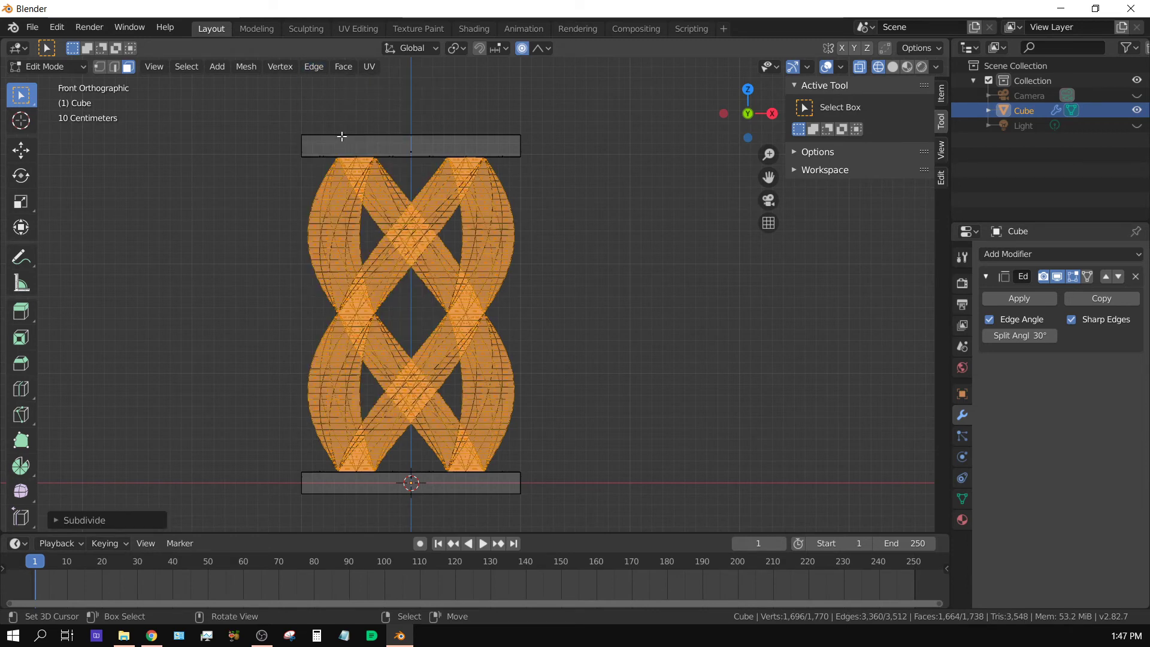
{"action": "left_click", "coordinate": [96, 520]}
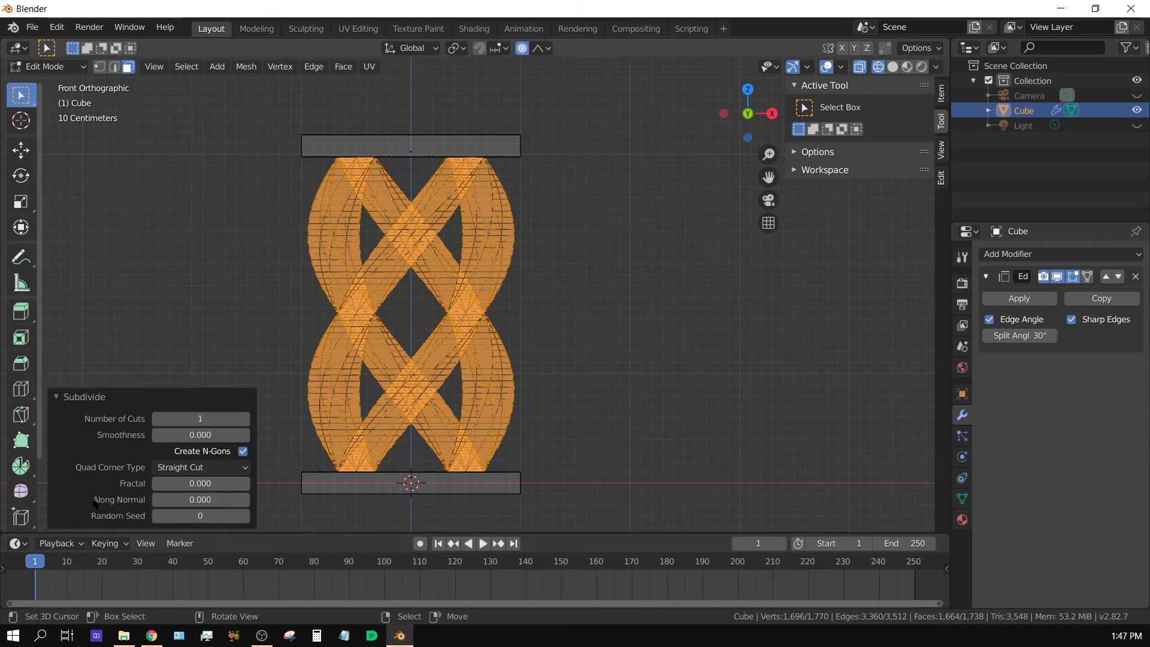
{"action": "left_click_drag", "start_coordinate": [229, 424], "coordinate": [193, 412]}
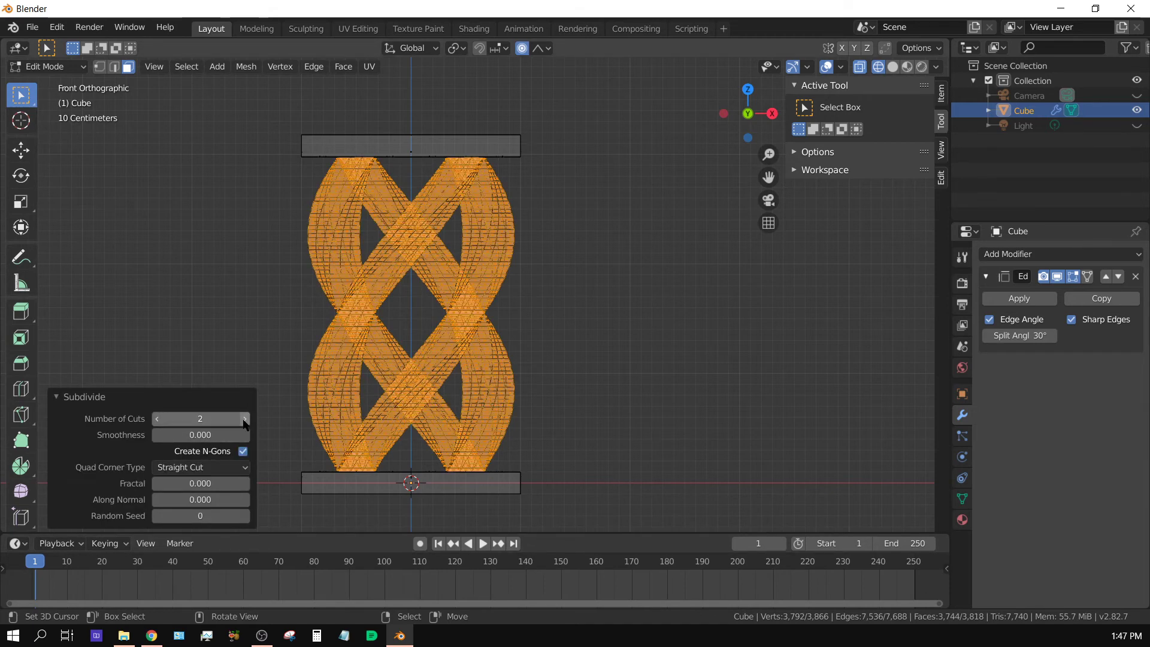
{"action": "left_click", "coordinate": [56, 396]}
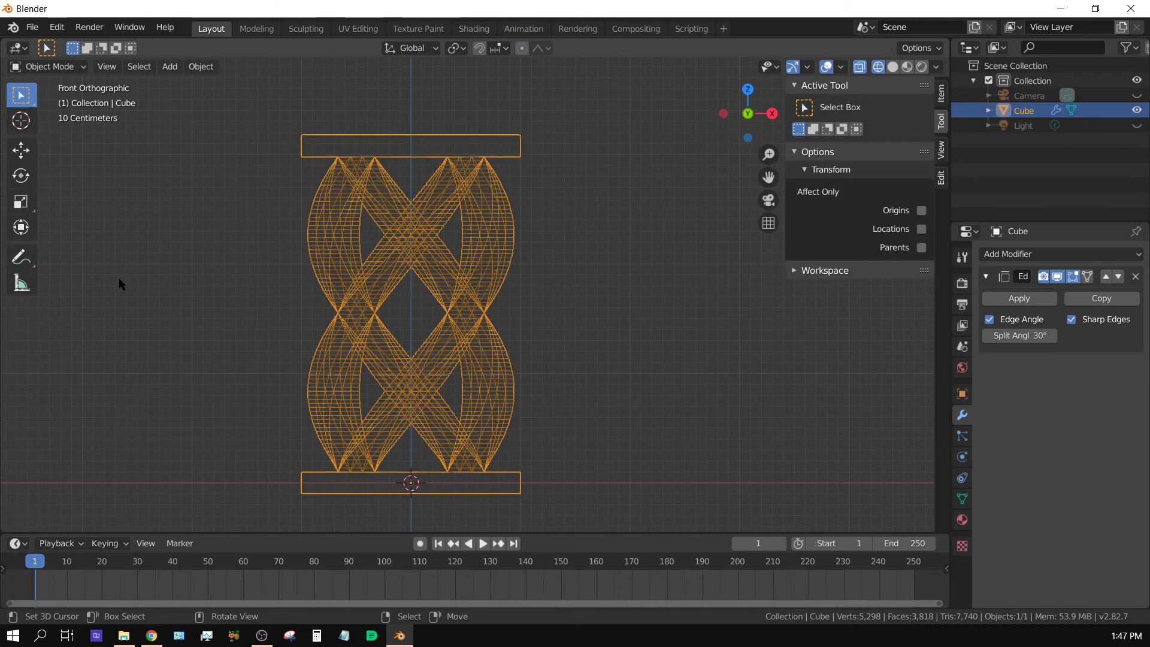
Return to Object Mode with Material Preview shading and add a new plane.
{"action": "key", "text": "Tab"}
{"action": "left_click", "coordinate": [907, 66]}
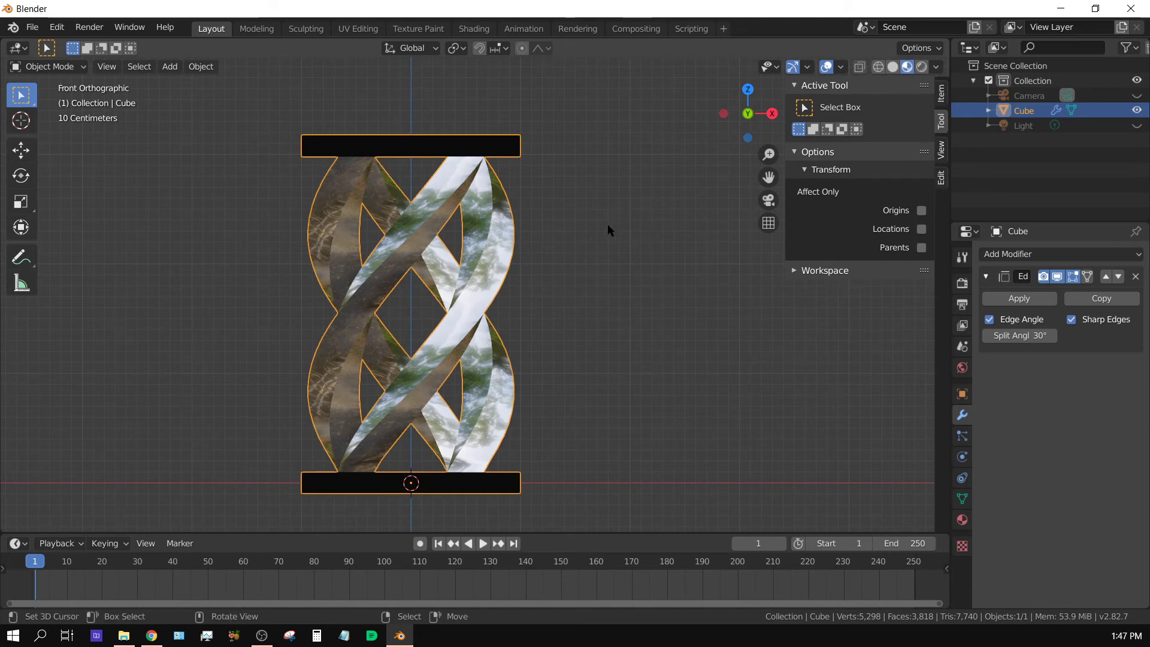
{"action": "middle_click_drag", "start_coordinate": [608, 228], "coordinate": [539, 230]}
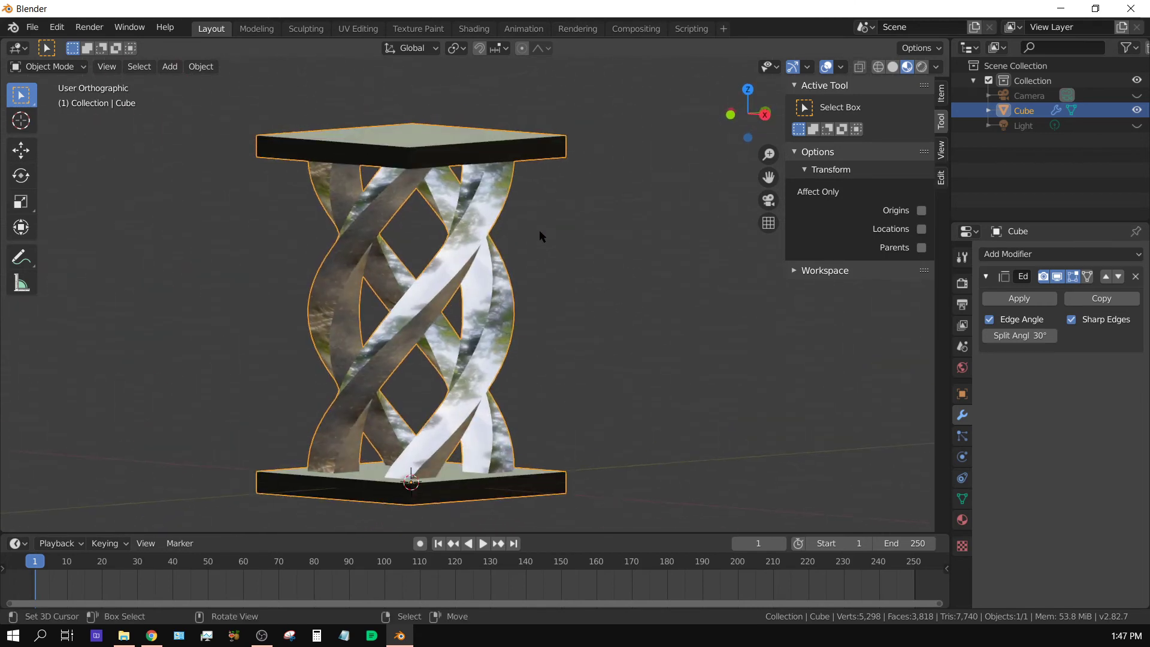
{"action": "left_click", "coordinate": [173, 67]}
{"action": "mouse_move", "coordinate": [180, 82]}
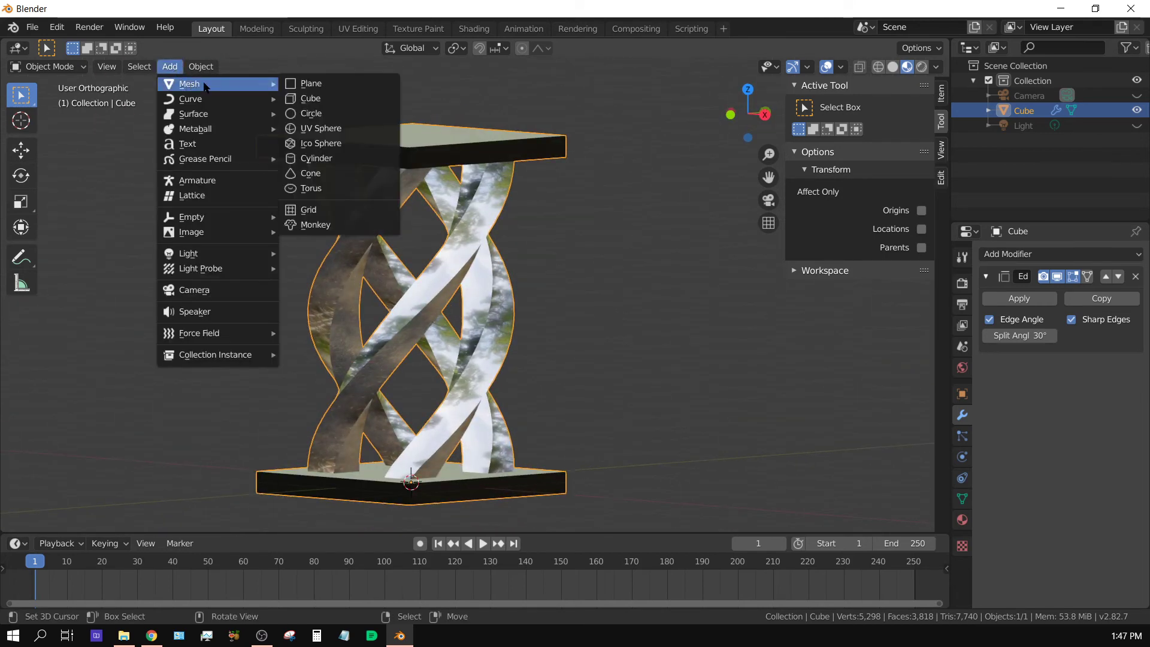
{"action": "left_click", "coordinate": [311, 84]}
Scale the plane into a large floor, lower it slightly along Z, then select the Light.
{"action": "key", "text": "s"}
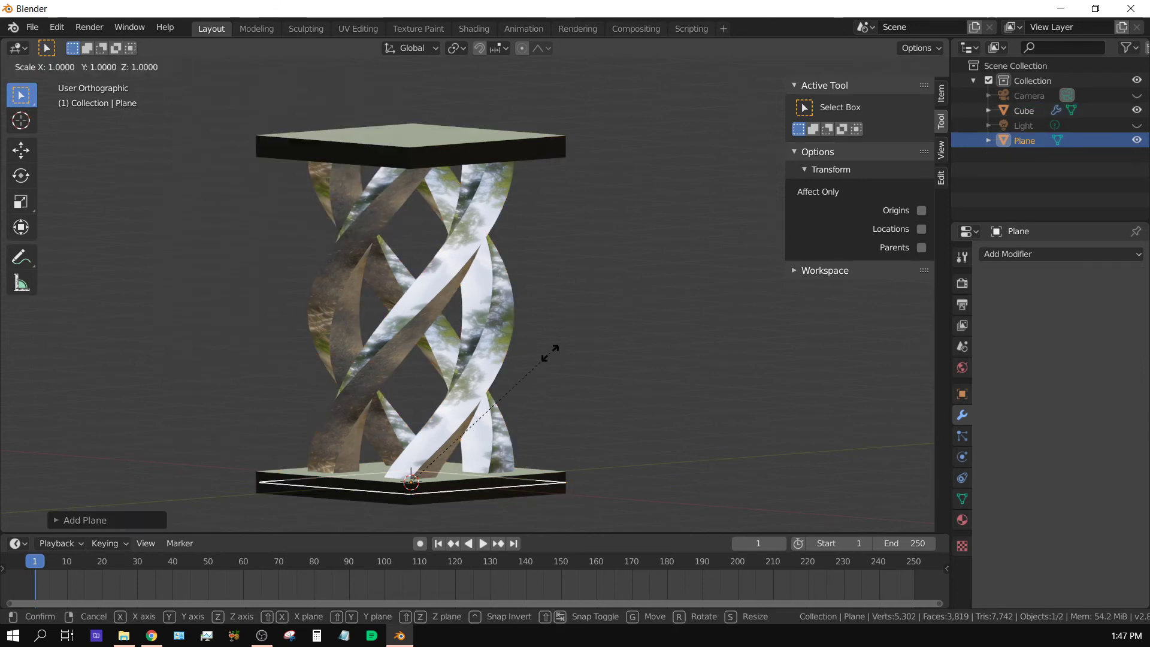
{"action": "left_click", "coordinate": [11, 368]}
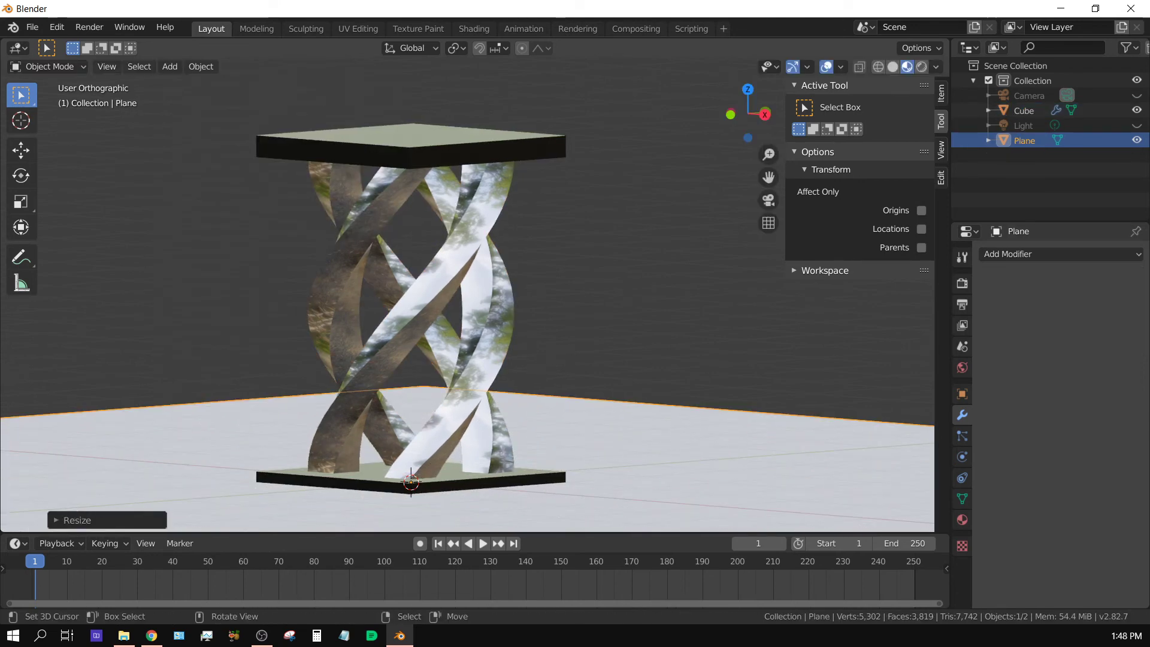
{"action": "key", "text": "g"}
{"action": "key", "text": "z"}
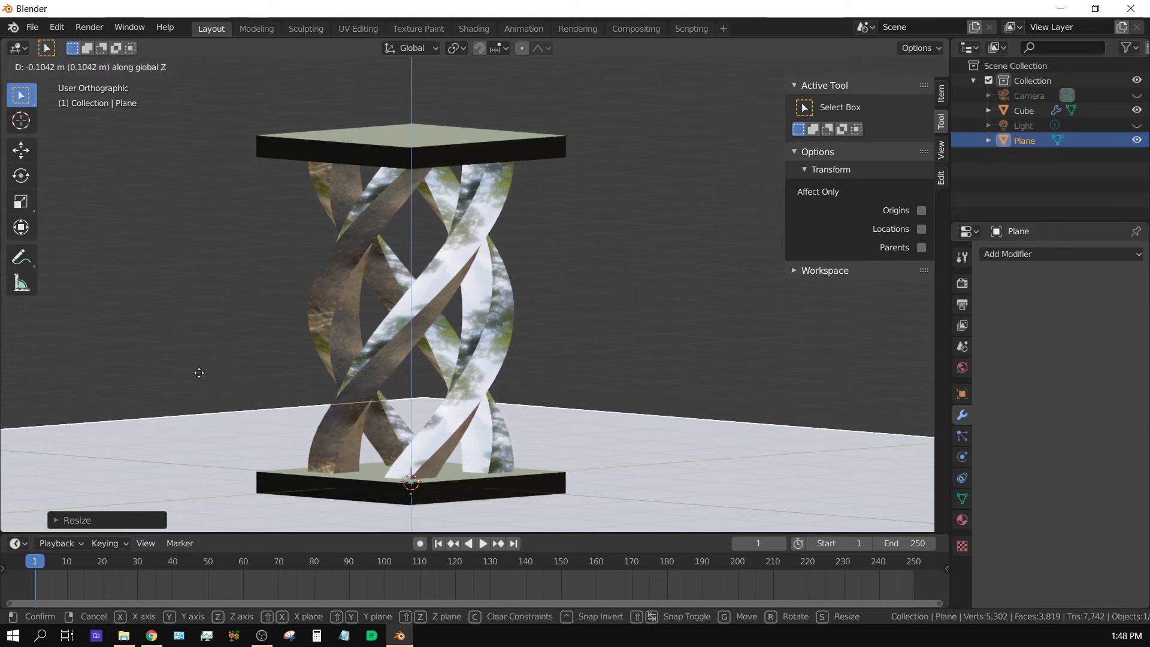
{"action": "left_click", "coordinate": [198, 369]}
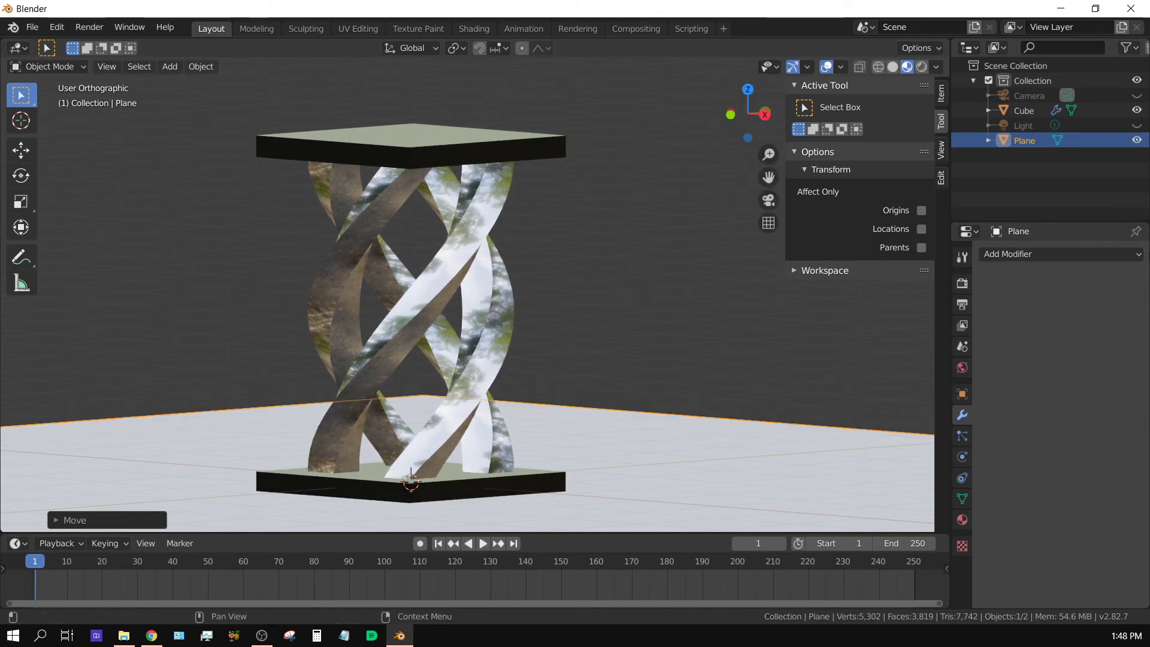
{"action": "left_click", "coordinate": [1020, 126]}
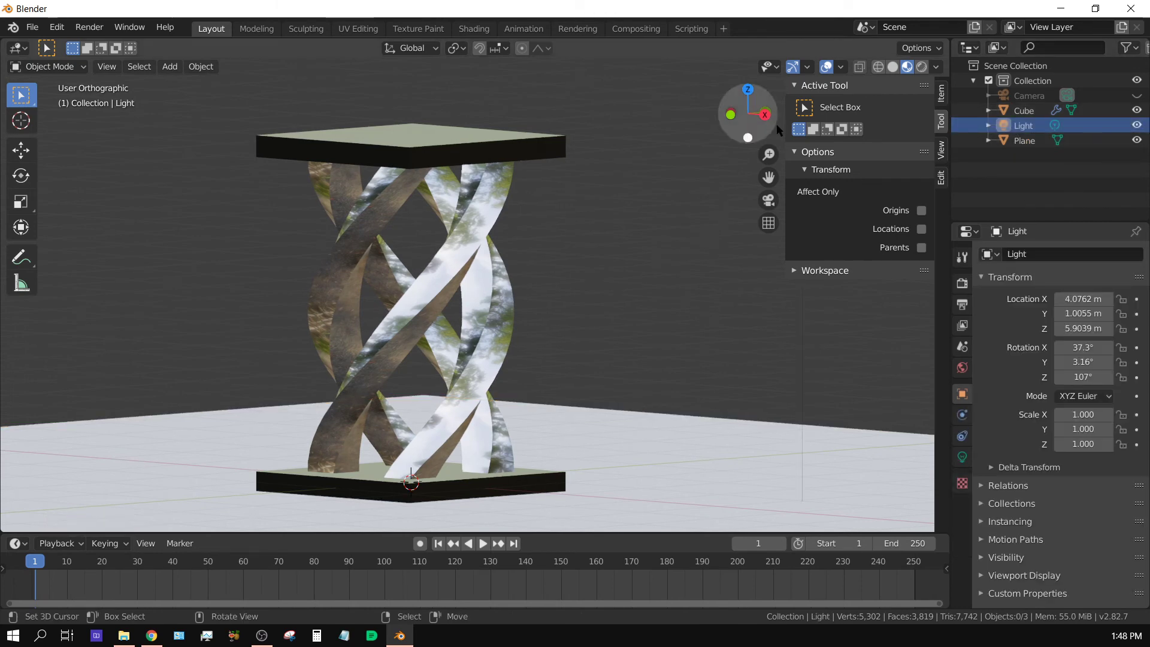
Set World Strength to 0 in Rendered shading and view the scene through the camera.
{"action": "left_click", "coordinate": [921, 67]}
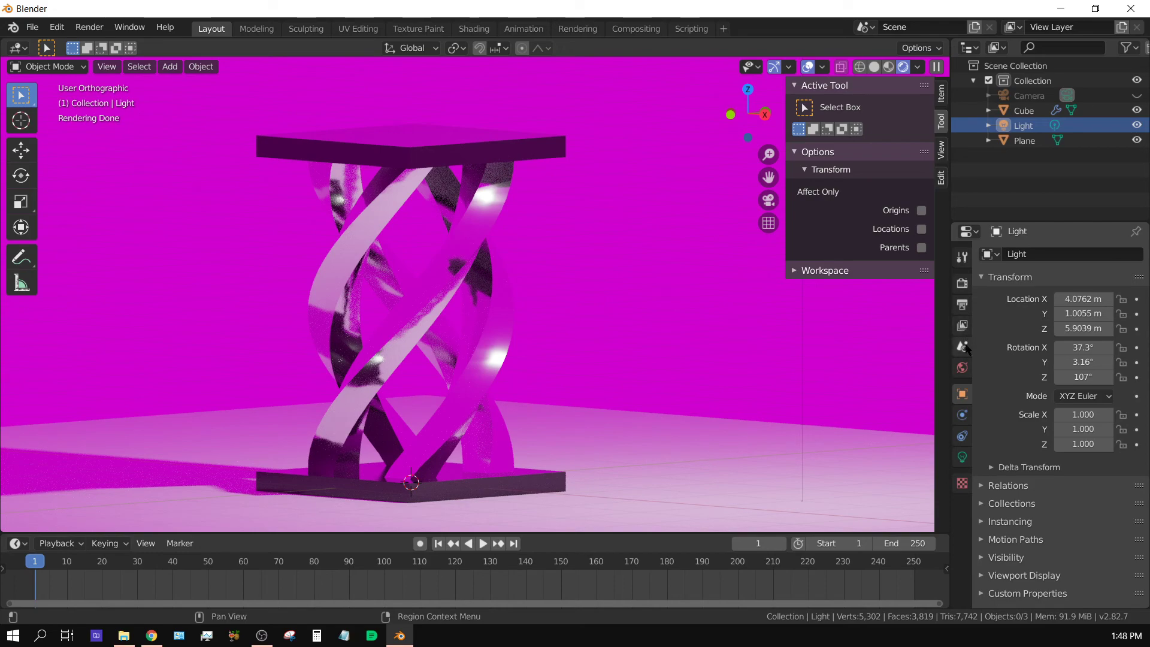
{"action": "left_click", "coordinate": [962, 367]}
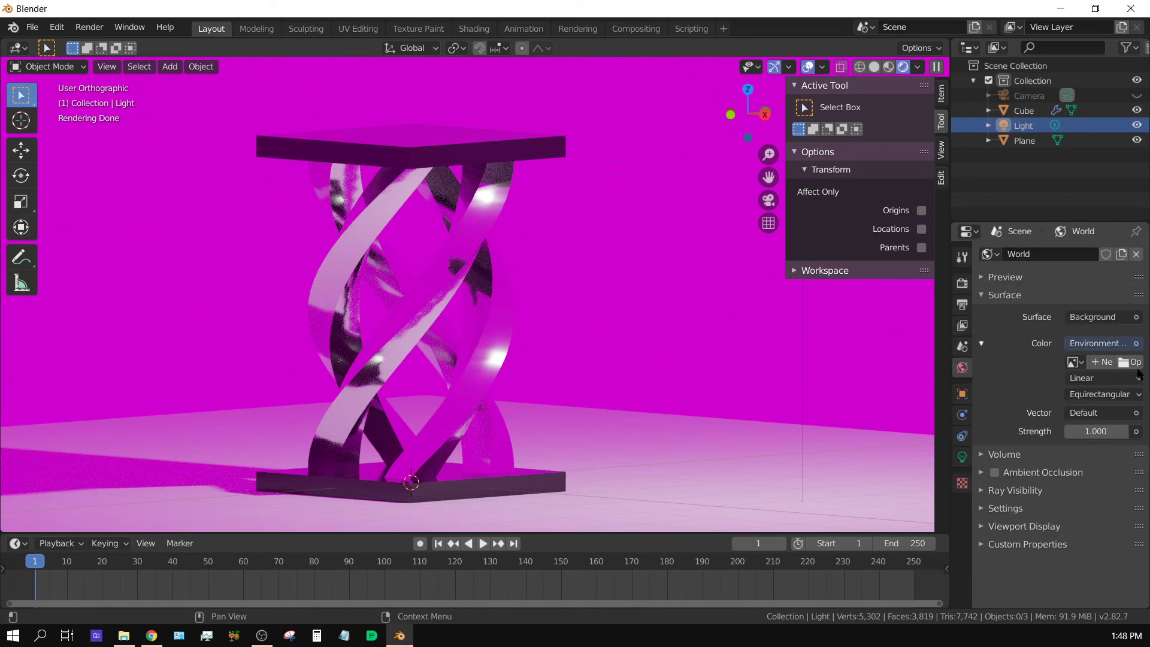
{"action": "key", "text": "BackSpace"}
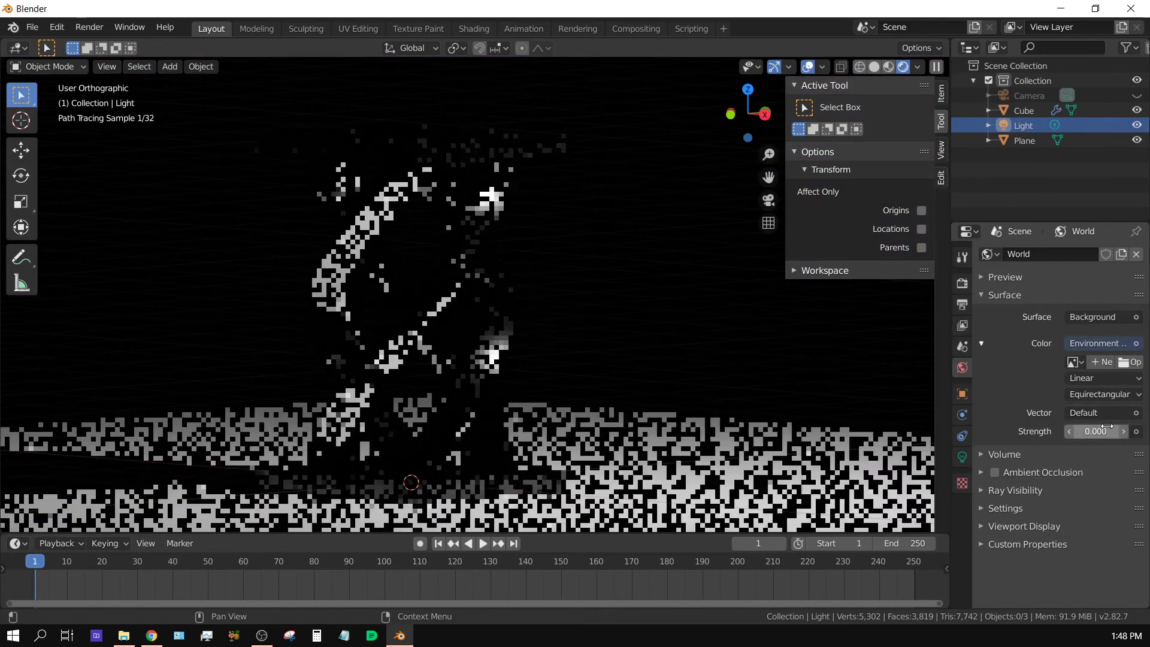
{"action": "middle_click_drag", "start_coordinate": [539, 312], "coordinate": [612, 308]}
{"action": "key", "text": "KP_0"}
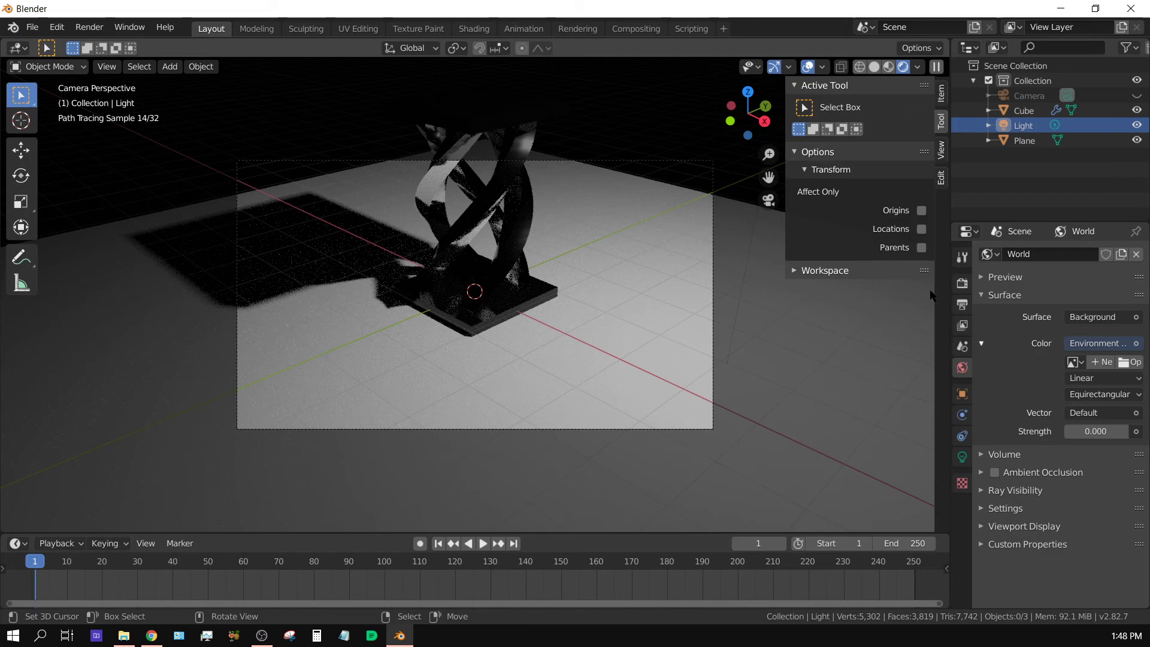
Enable Render Region in Output properties and nudge the camera view down and left.
{"action": "left_click", "coordinate": [962, 306]}
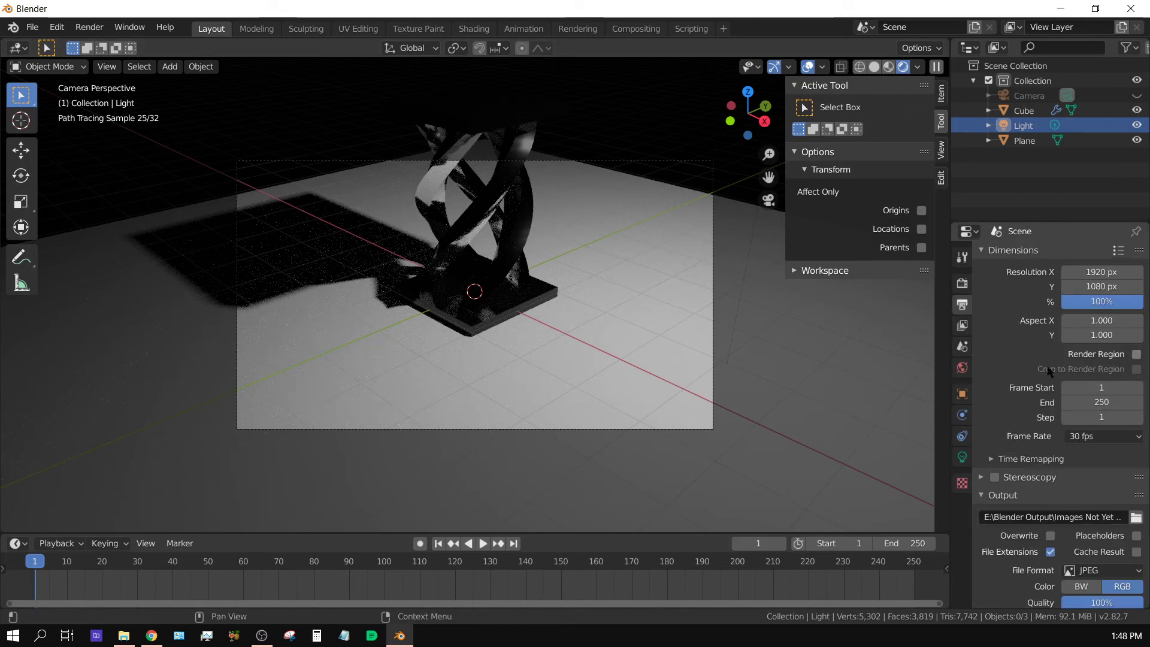
{"action": "left_click", "coordinate": [1135, 353]}
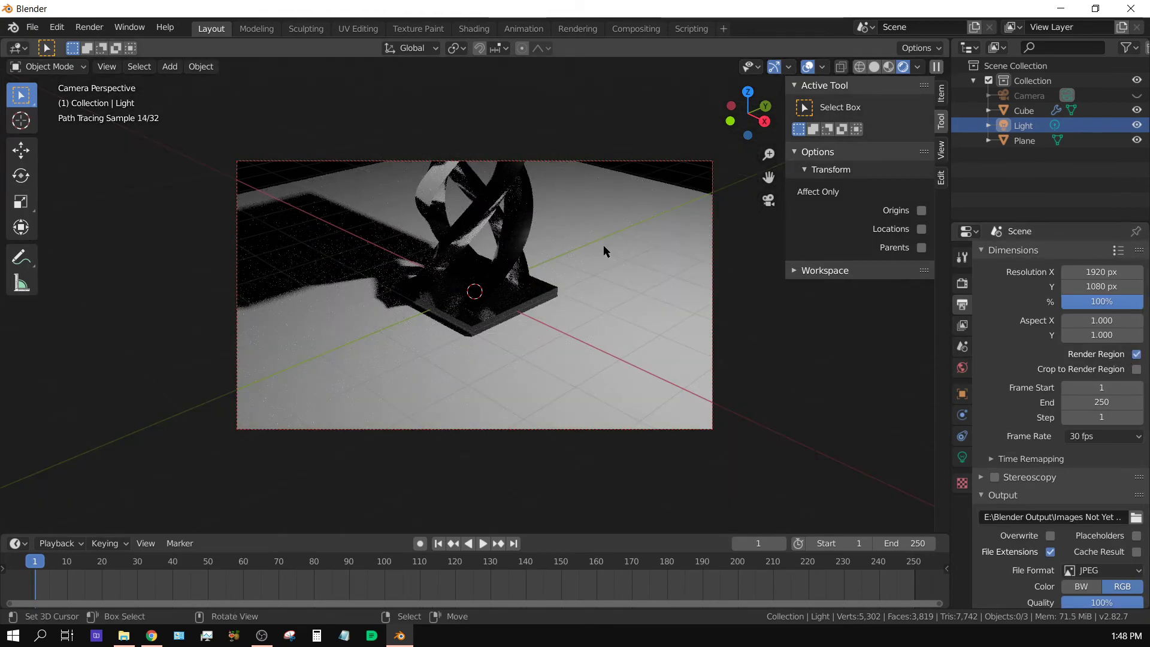
{"action": "middle_click_drag", "start_coordinate": [602, 245], "coordinate": [573, 306], "text": "shift"}
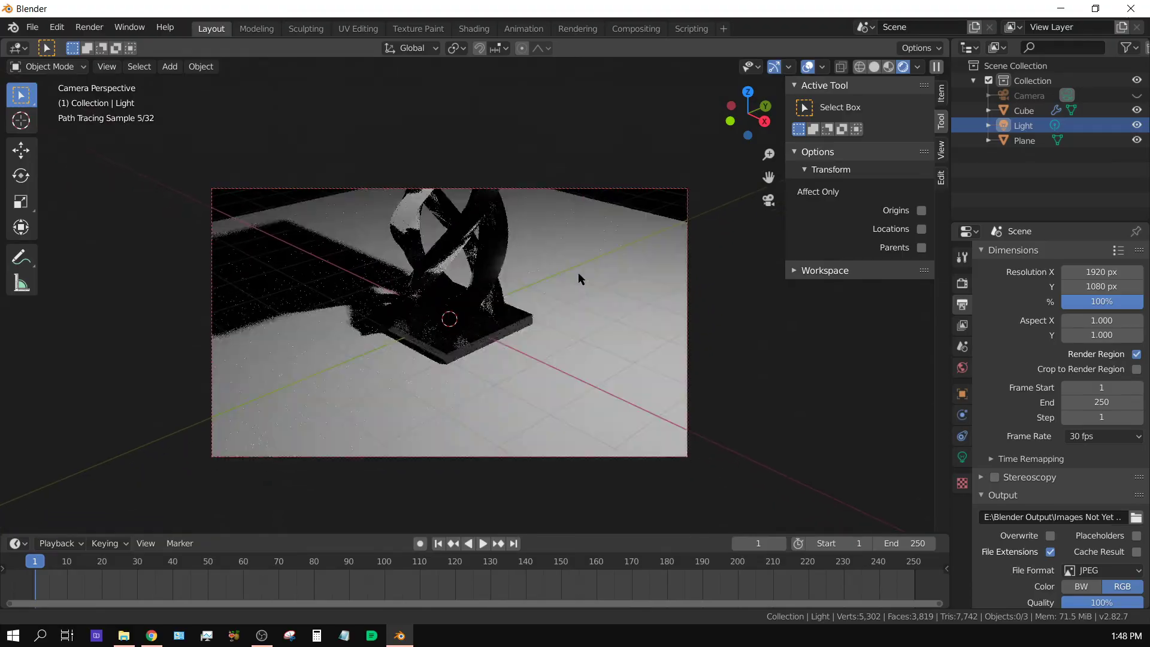
{"action": "scroll", "coordinate": [580, 277], "scroll_direction": "up", "scroll_amount": 3}
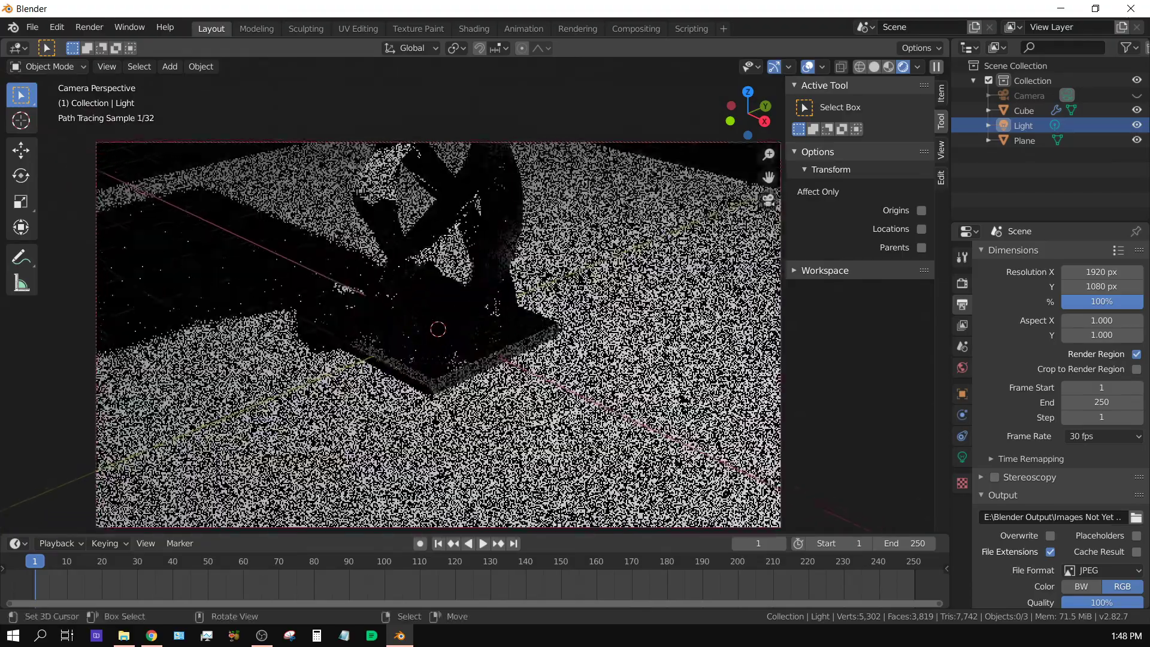
{"action": "middle_click_drag", "start_coordinate": [681, 270], "coordinate": [662, 269], "text": "shift"}
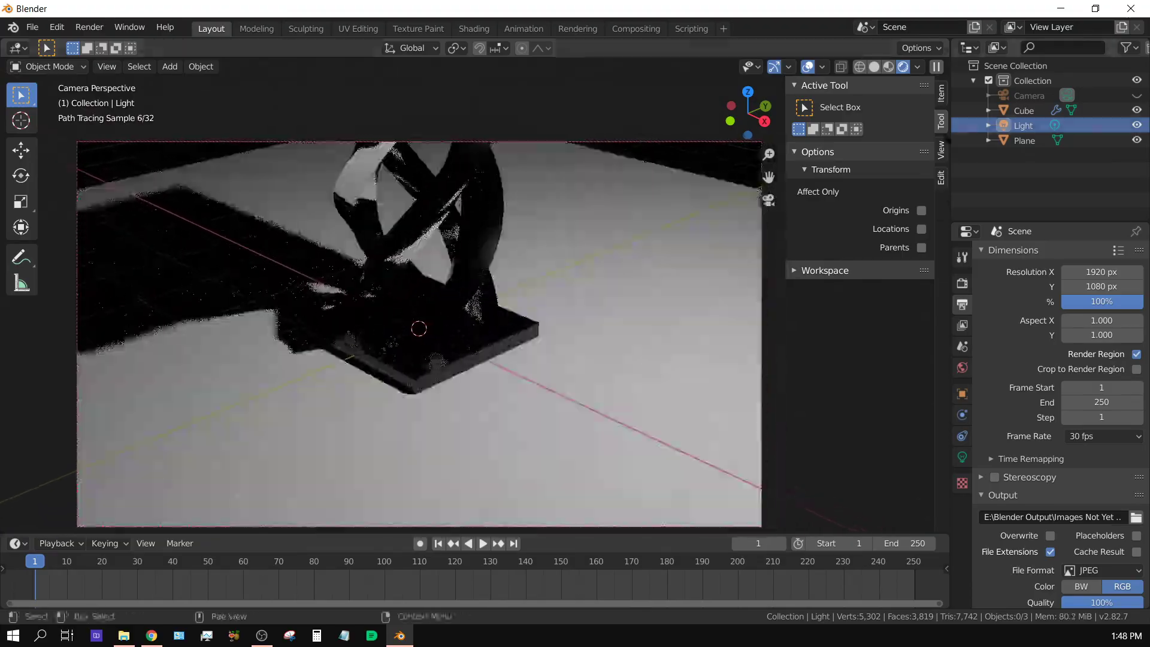
Turn on Lock Camera to View, then orbit and zoom the camera to frame the ribbon sculpture.
{"action": "left_click", "coordinate": [941, 149]}
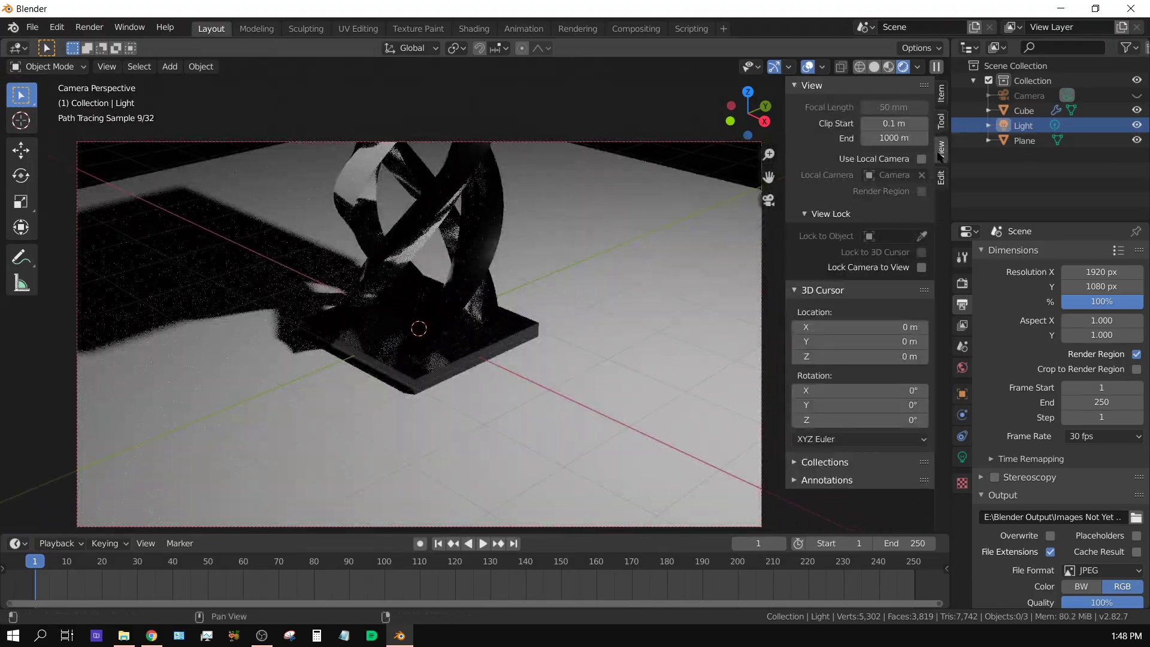
{"action": "left_click", "coordinate": [921, 267]}
{"action": "mouse_move", "coordinate": [537, 282]}
{"action": "middle_mouse_down"}
{"action": "mouse_move", "coordinate": [537, 327]}
{"action": "mouse_move", "coordinate": [521, 321]}
{"action": "mouse_move", "coordinate": [521, 347]}
{"action": "middle_mouse_up"}
{"action": "scroll", "coordinate": [535, 454], "scroll_direction": "up", "scroll_amount": 3}
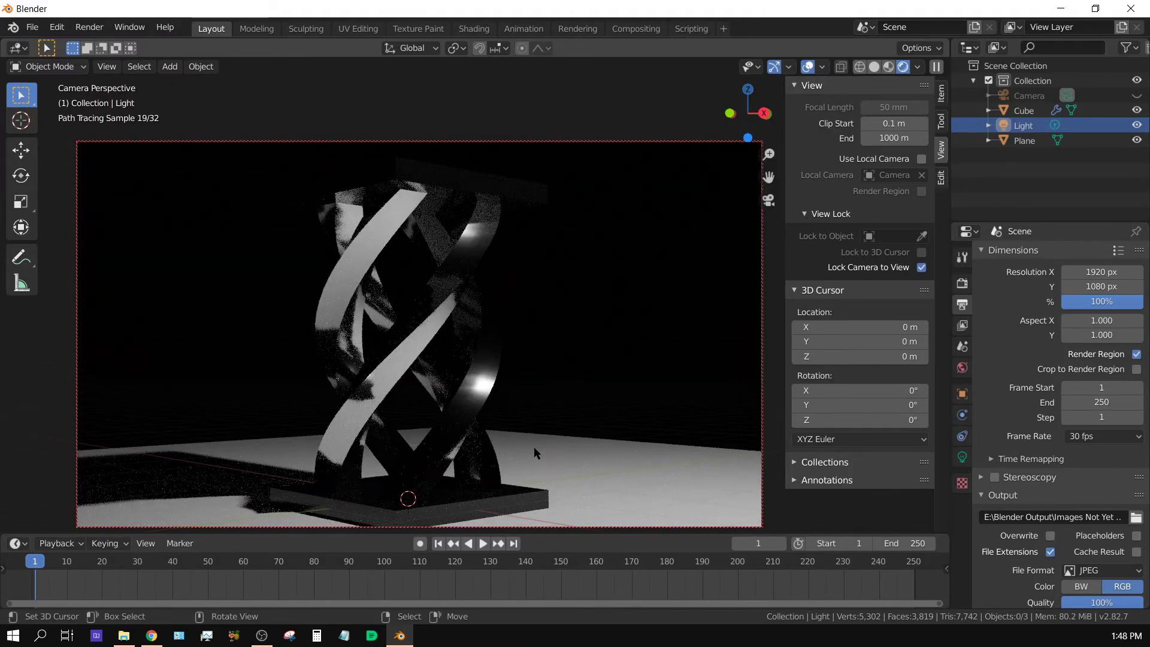
{"action": "mouse_move", "coordinate": [536, 453]}
{"action": "middle_mouse_down"}
{"action": "mouse_move", "coordinate": [521, 503]}
{"action": "mouse_move", "coordinate": [521, 473]}
{"action": "middle_mouse_up"}
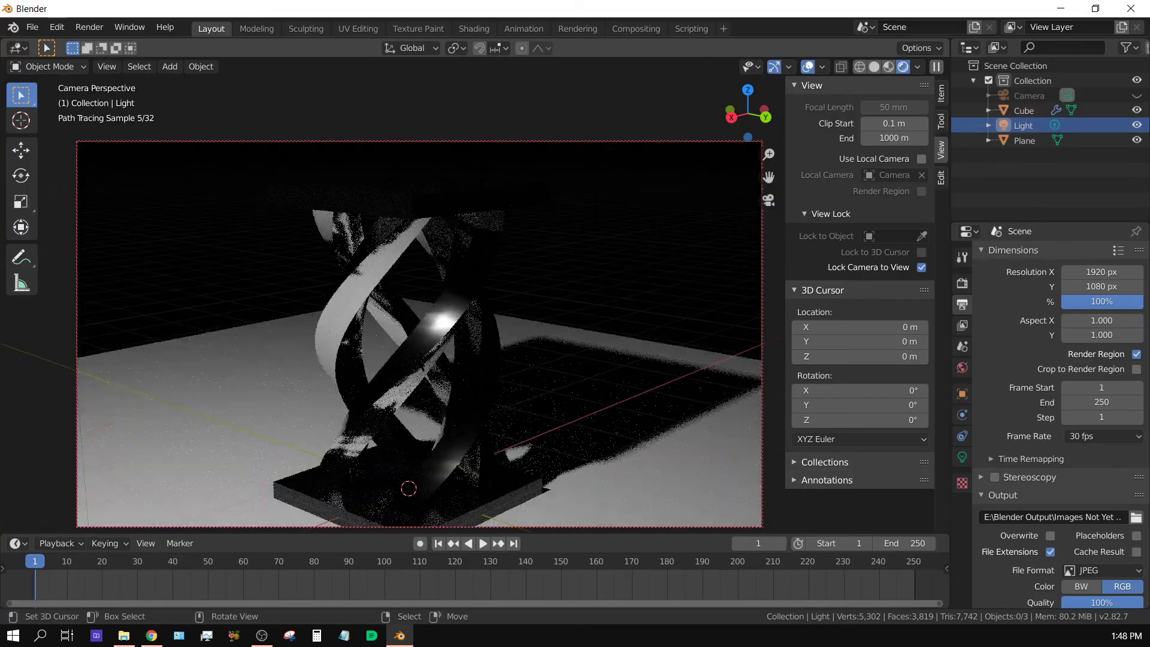
{"action": "middle_click_drag", "start_coordinate": [419, 330], "coordinate": [359, 330]}
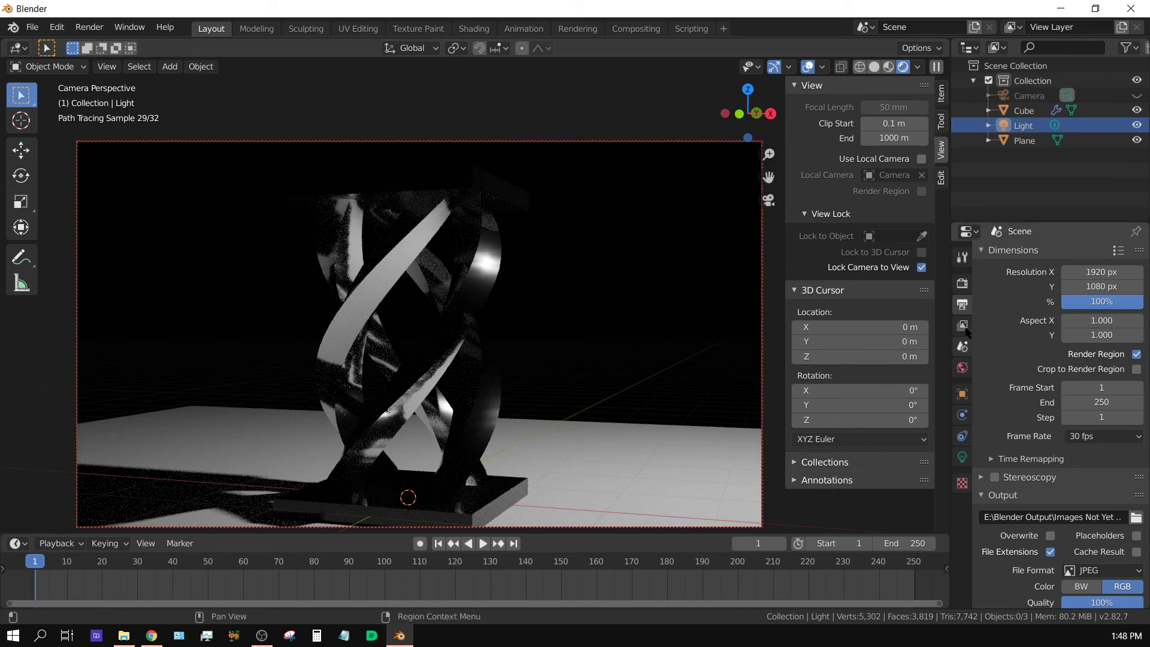
{"action": "left_click", "coordinate": [962, 367]}
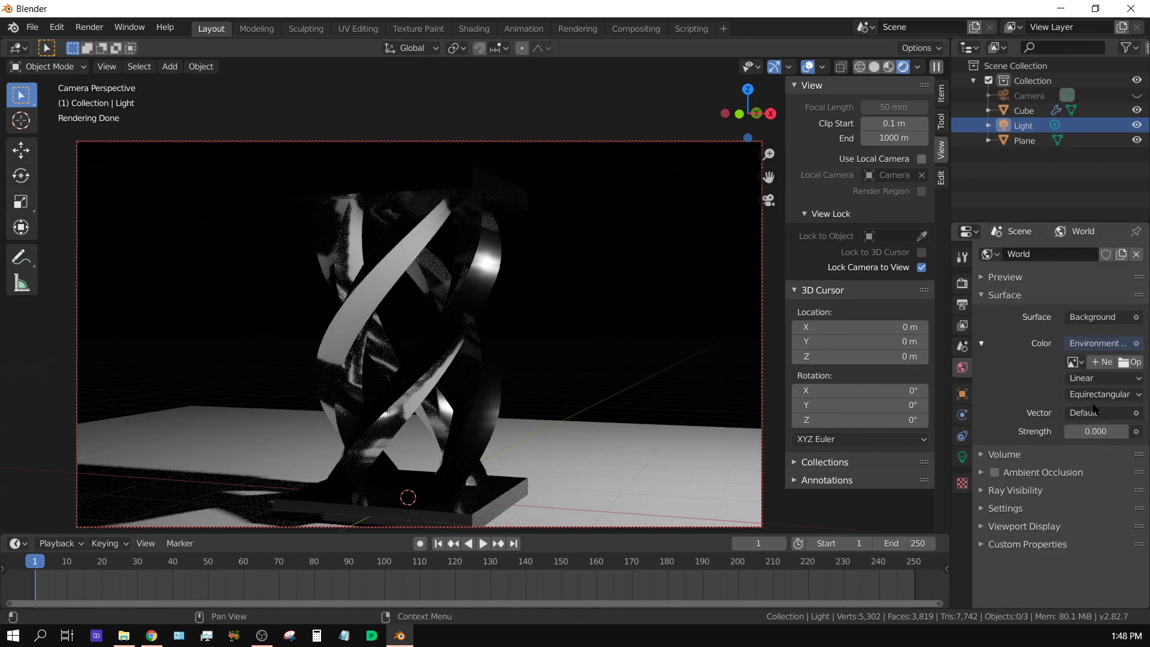
Load aerodynamics_workshop_4k.exr from F:\Assets\HDRIs 4K only as the environment texture, then reframe the camera.
{"action": "left_click", "coordinate": [1139, 362]}
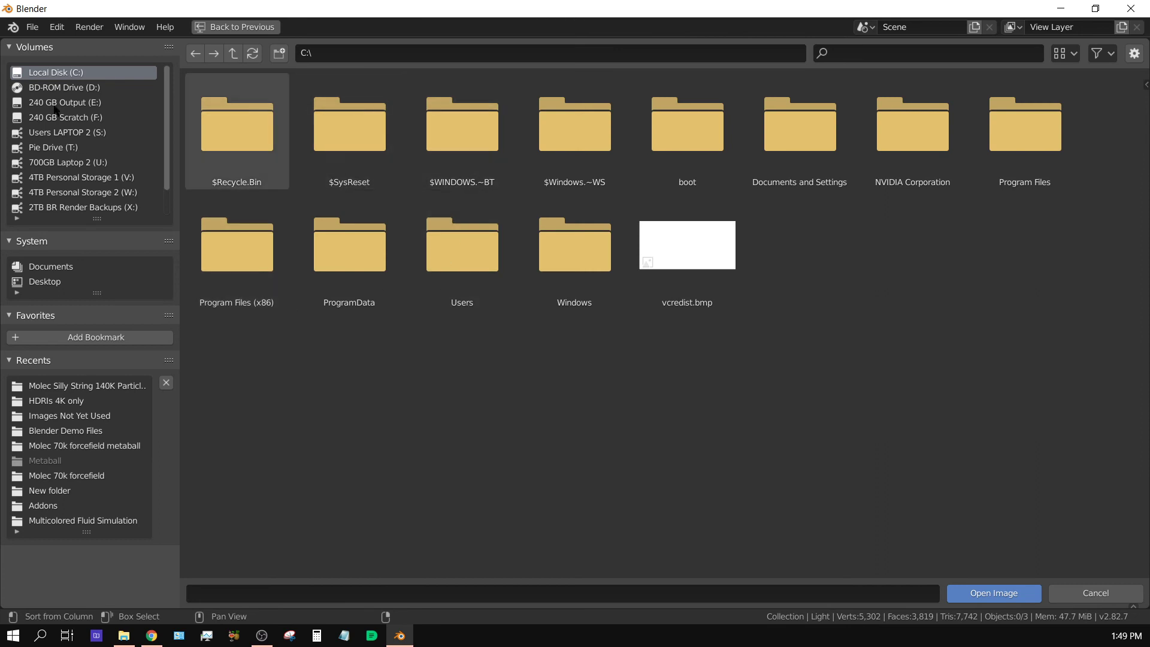
{"action": "left_click", "coordinate": [71, 118]}
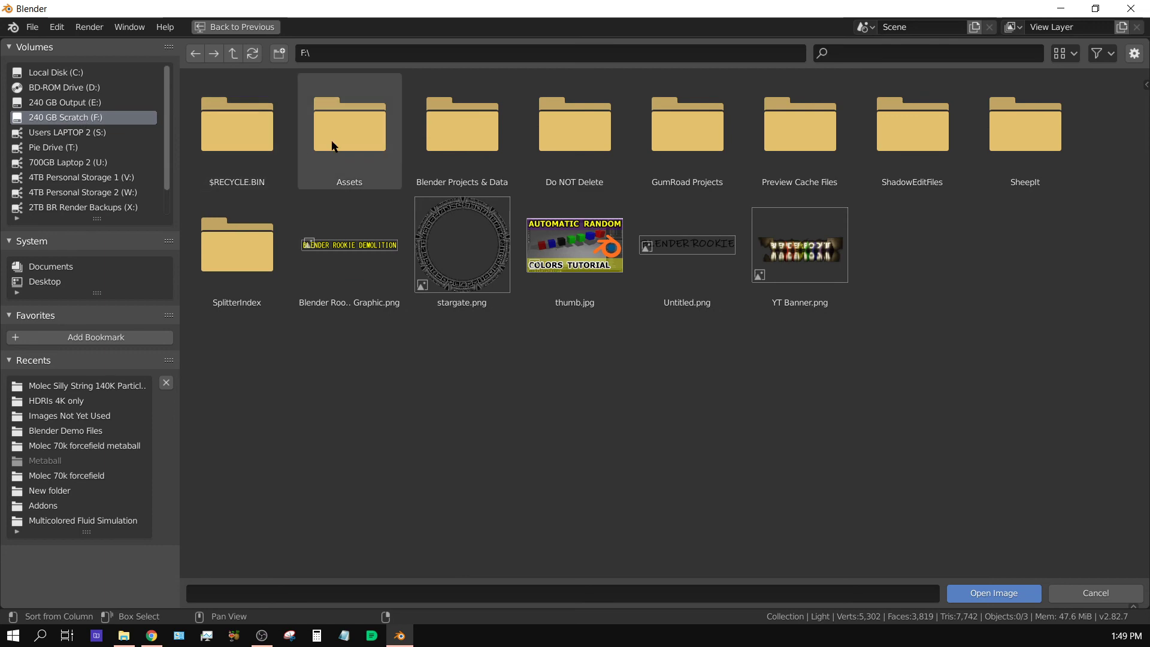
{"action": "double_click", "coordinate": [362, 136]}
{"action": "double_click", "coordinate": [369, 131]}
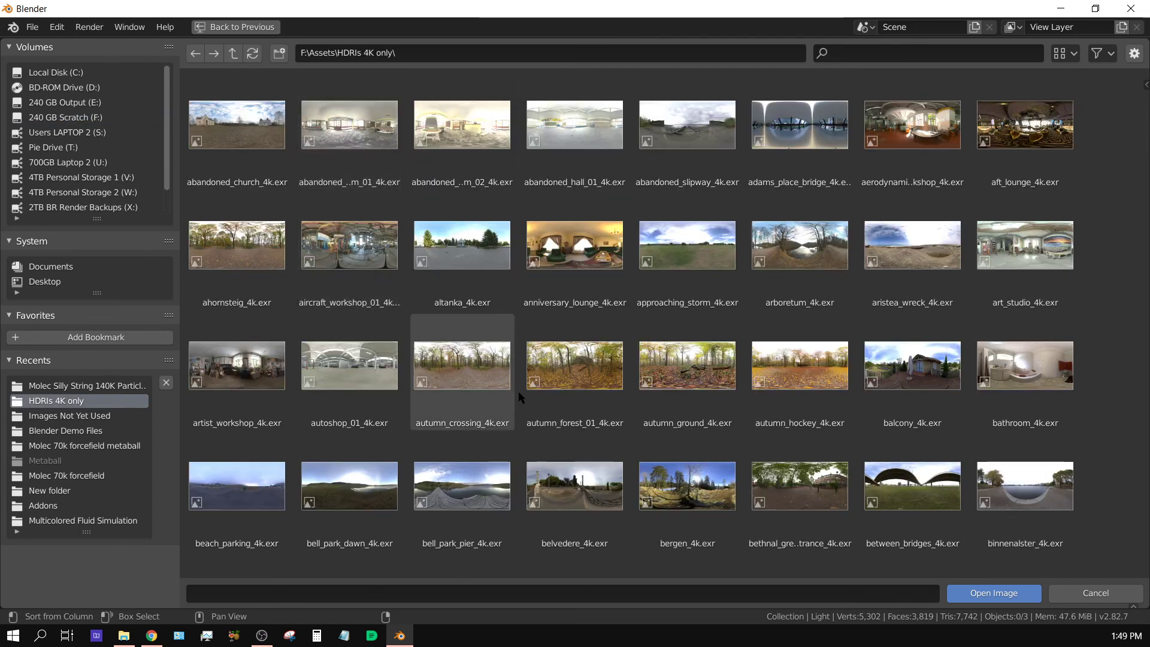
{"action": "left_click", "coordinate": [904, 167]}
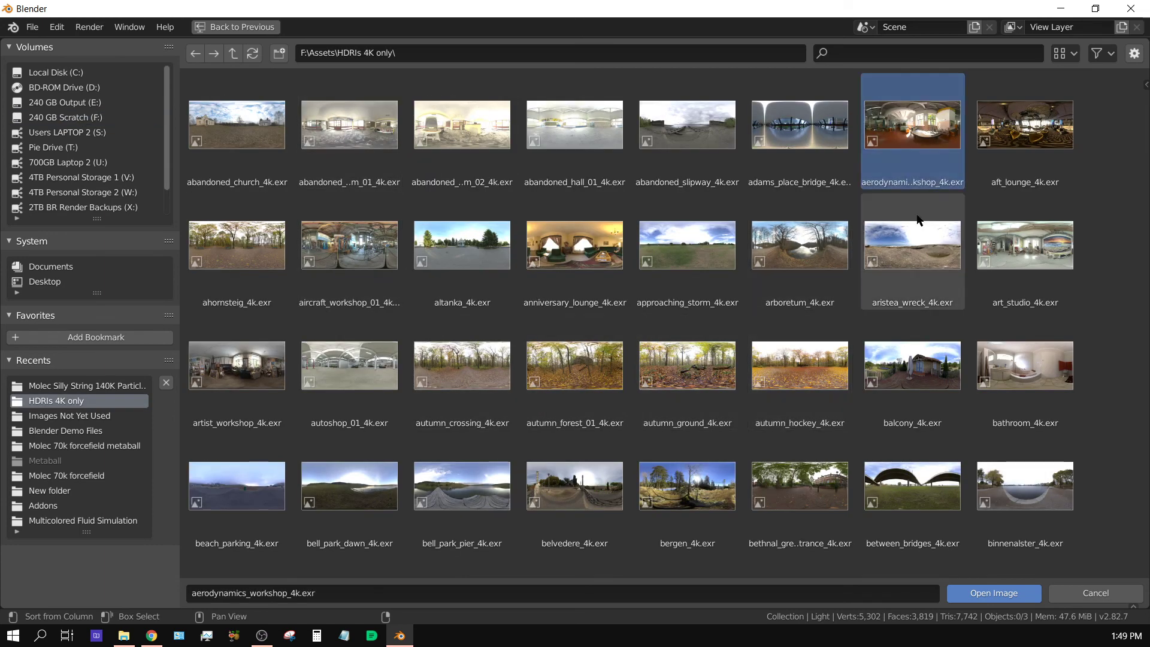
{"action": "left_click", "coordinate": [1015, 594]}
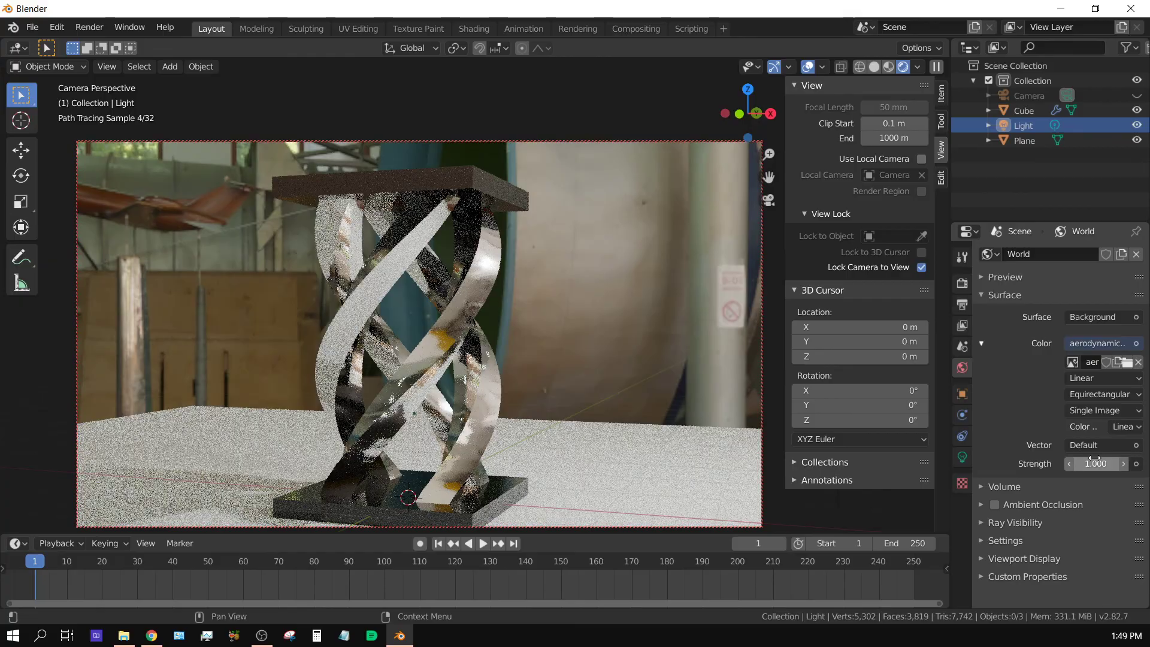
{"action": "mouse_move", "coordinate": [570, 399]}
{"action": "middle_mouse_down"}
{"action": "mouse_move", "coordinate": [481, 424]}
{"action": "mouse_move", "coordinate": [585, 408]}
{"action": "mouse_move", "coordinate": [569, 405]}
{"action": "middle_mouse_up"}
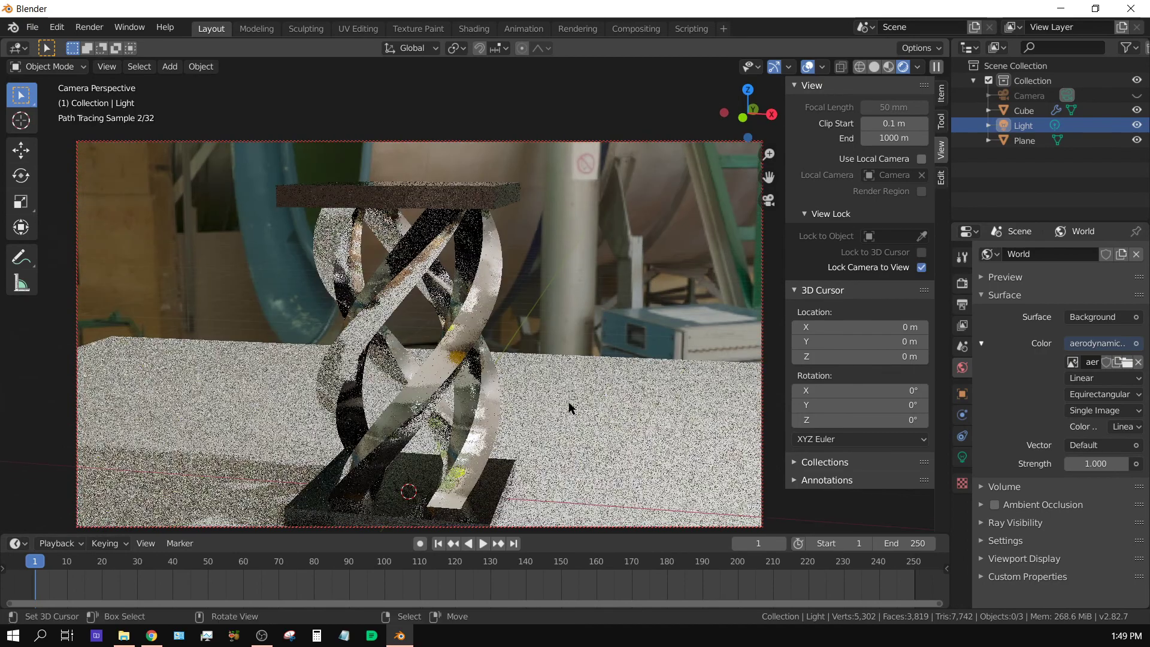